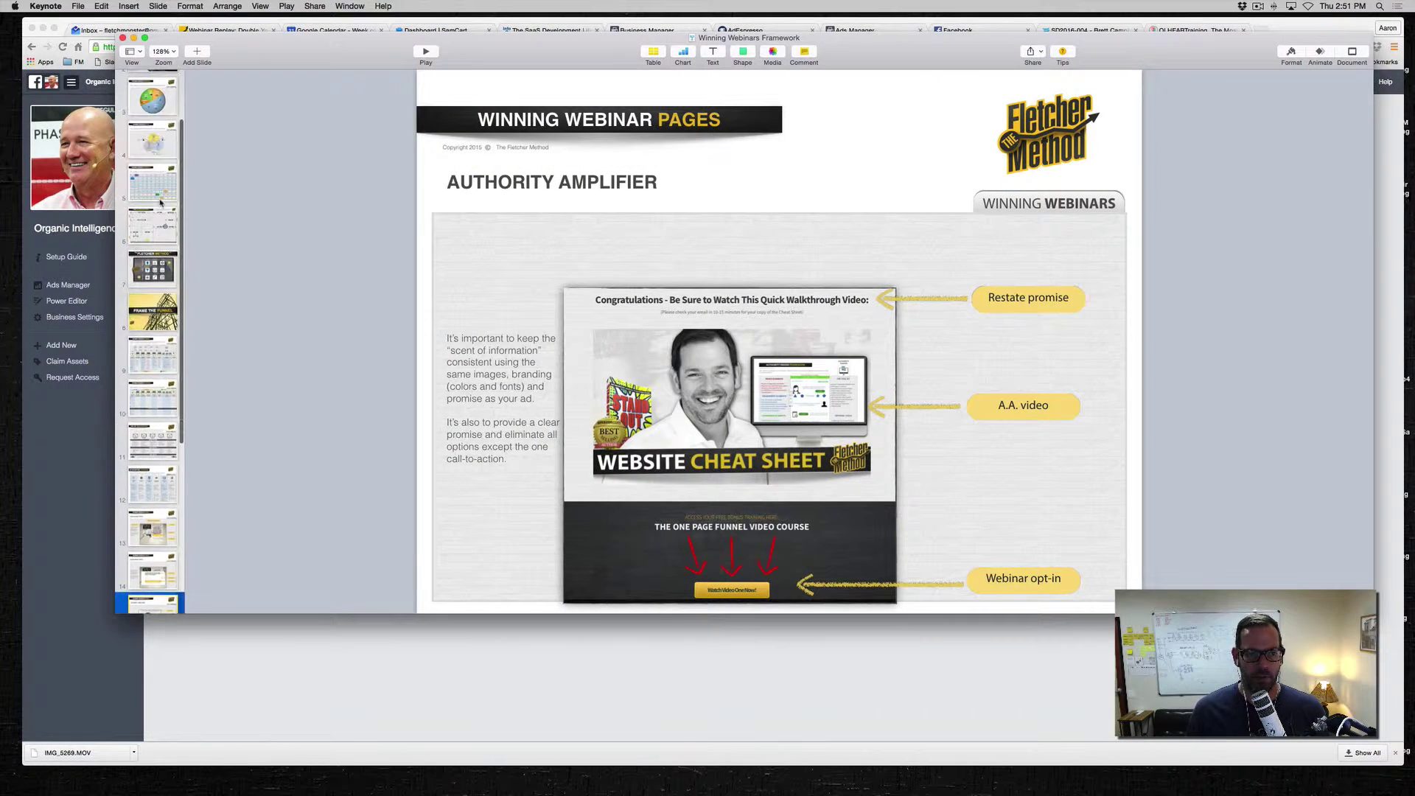
Show slide 9, the Winning Webinar Funnel diagram, in a maximised Keynote window.
{"action": "scroll", "coordinate": [161, 202], "scroll_direction": "up", "scroll_amount": 3}
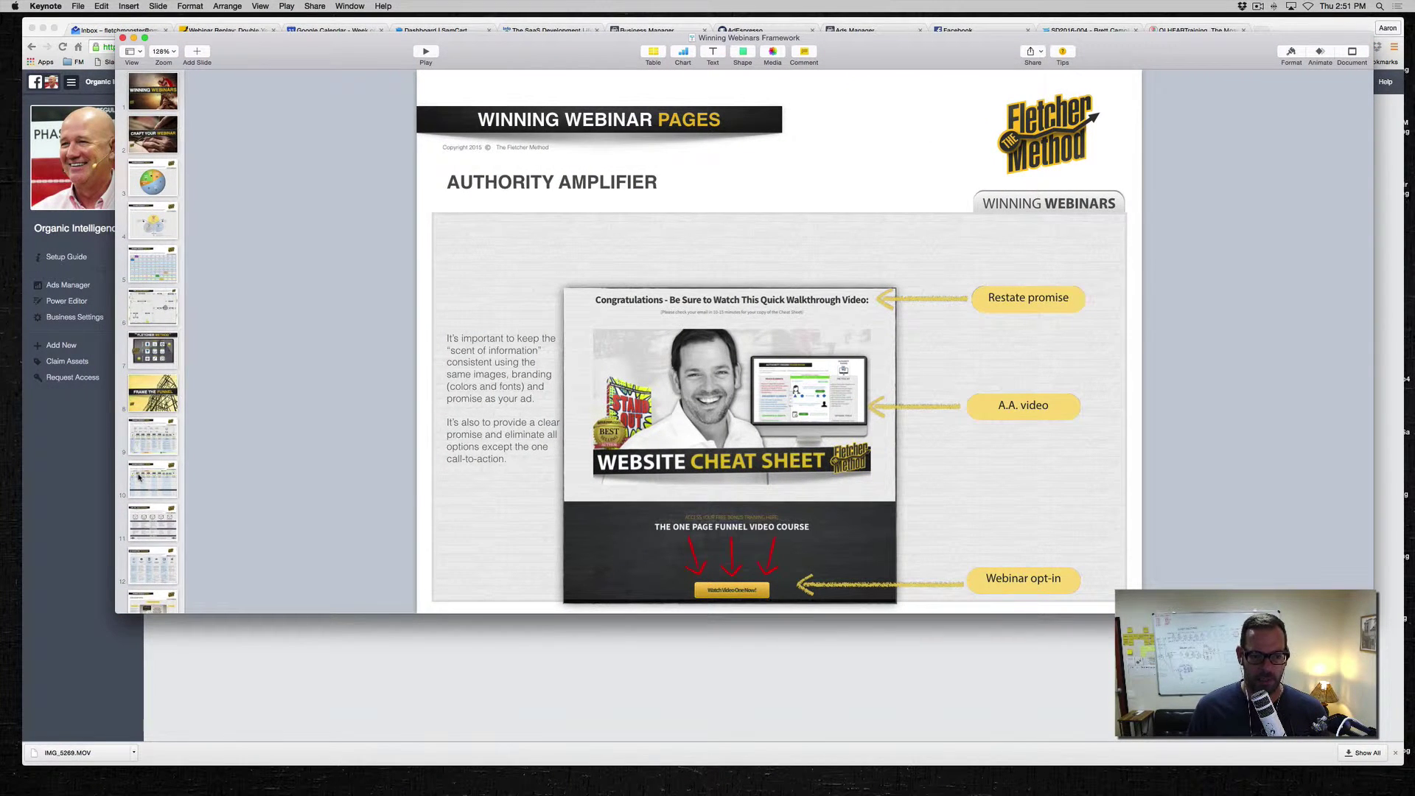
{"action": "left_click", "coordinate": [153, 441]}
{"action": "left_click_drag", "start_coordinate": [307, 54], "coordinate": [222, 26]}
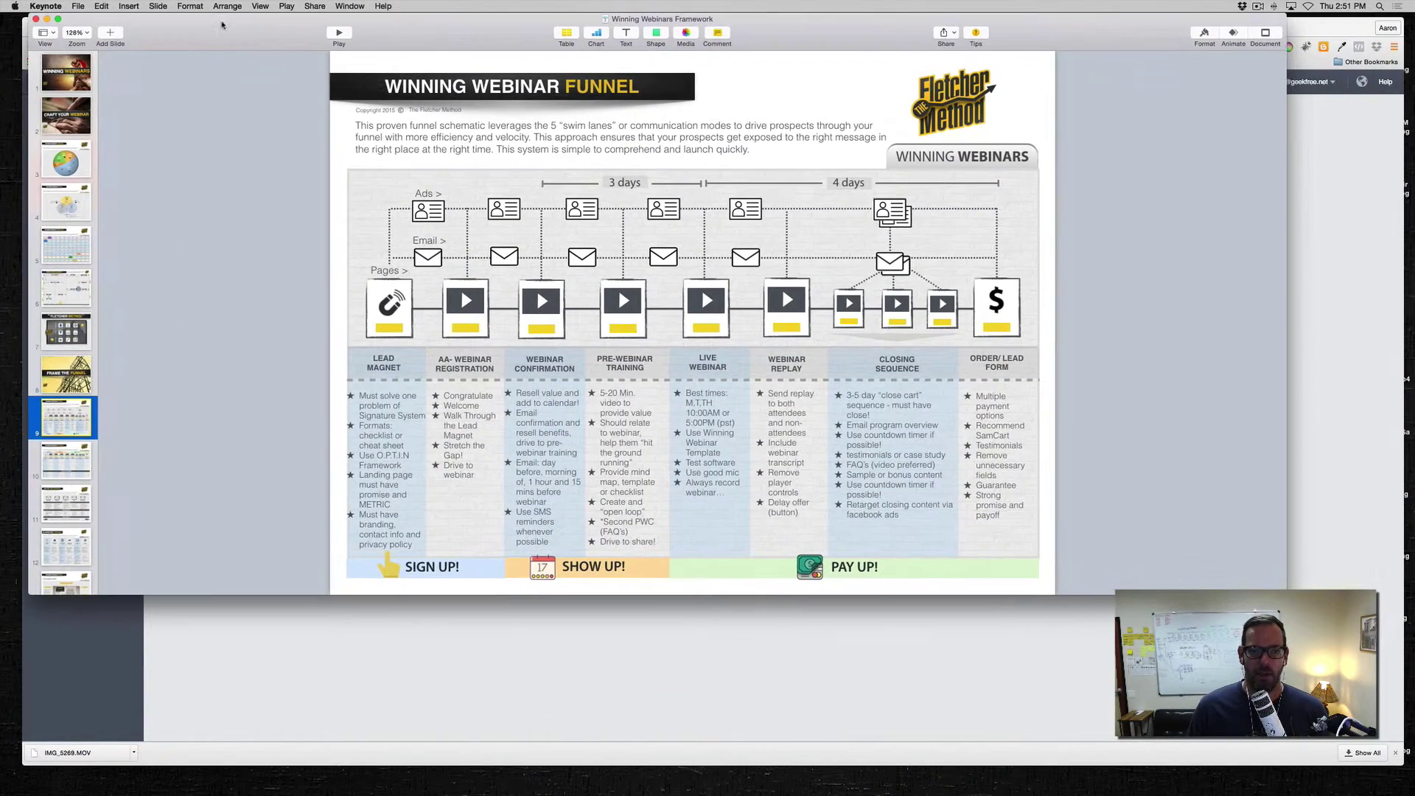
{"action": "double_click", "coordinate": [222, 25]}
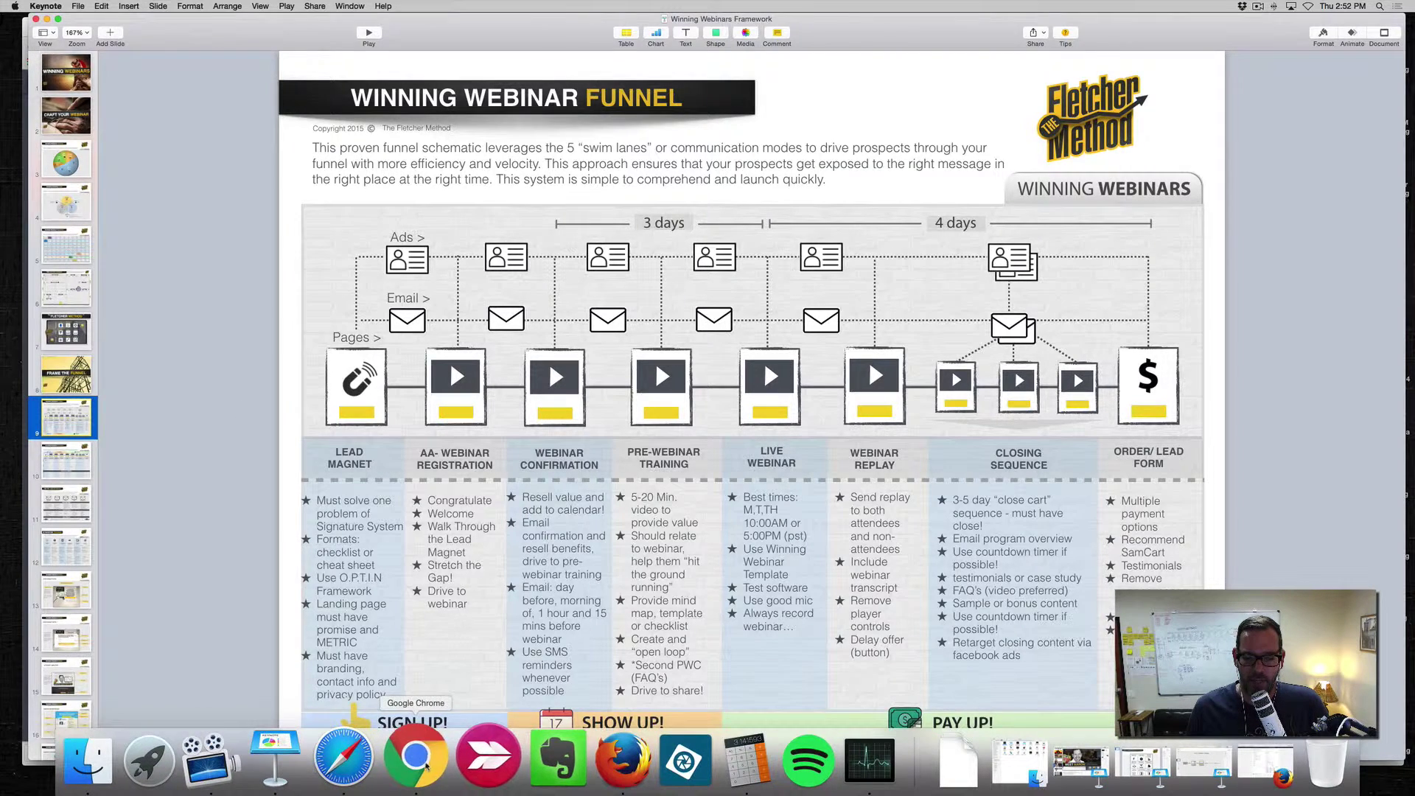
In Business Manager, switch to the Fletcher Method, Inc. business.
{"action": "left_click", "coordinate": [414, 757]}
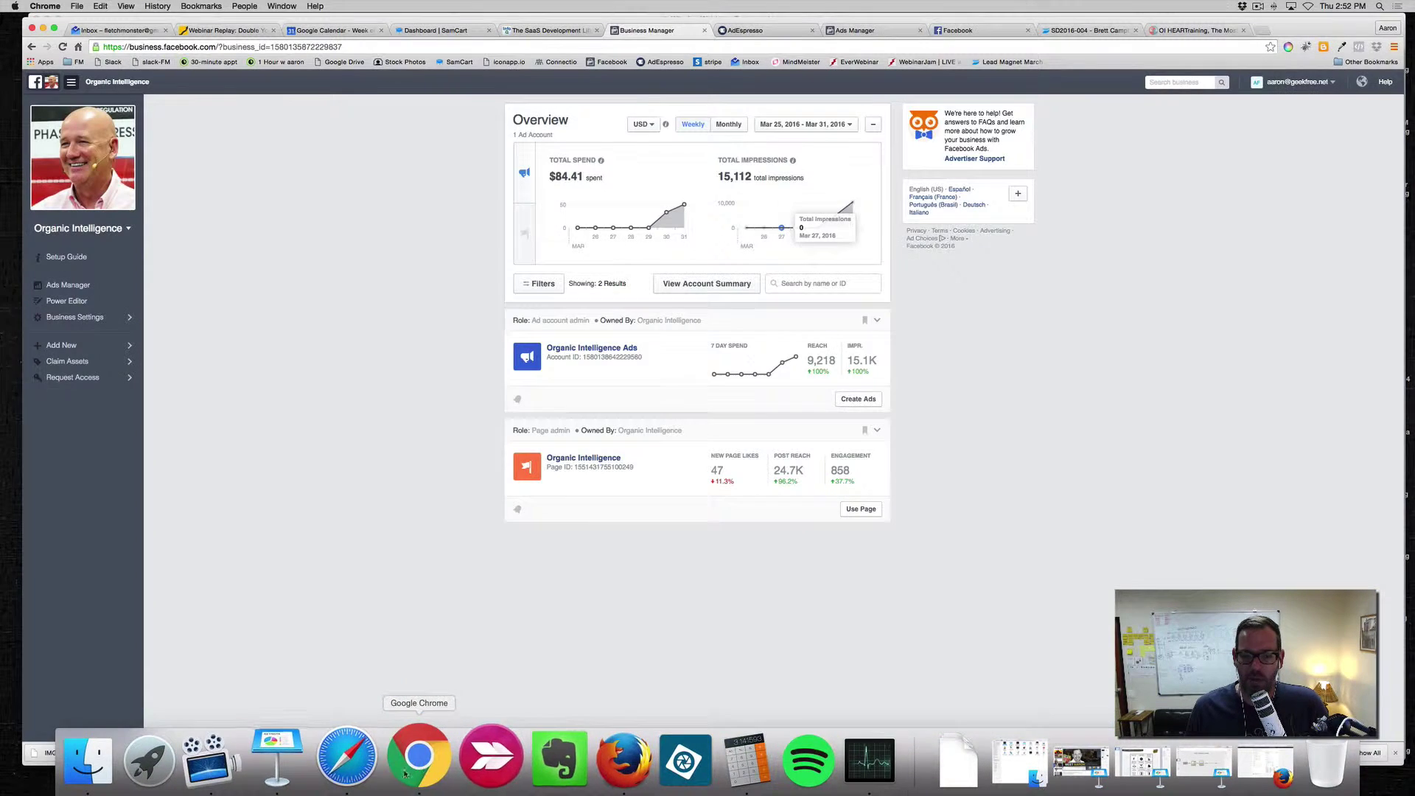
{"action": "left_click", "coordinate": [741, 30]}
{"action": "left_click", "coordinate": [854, 33]}
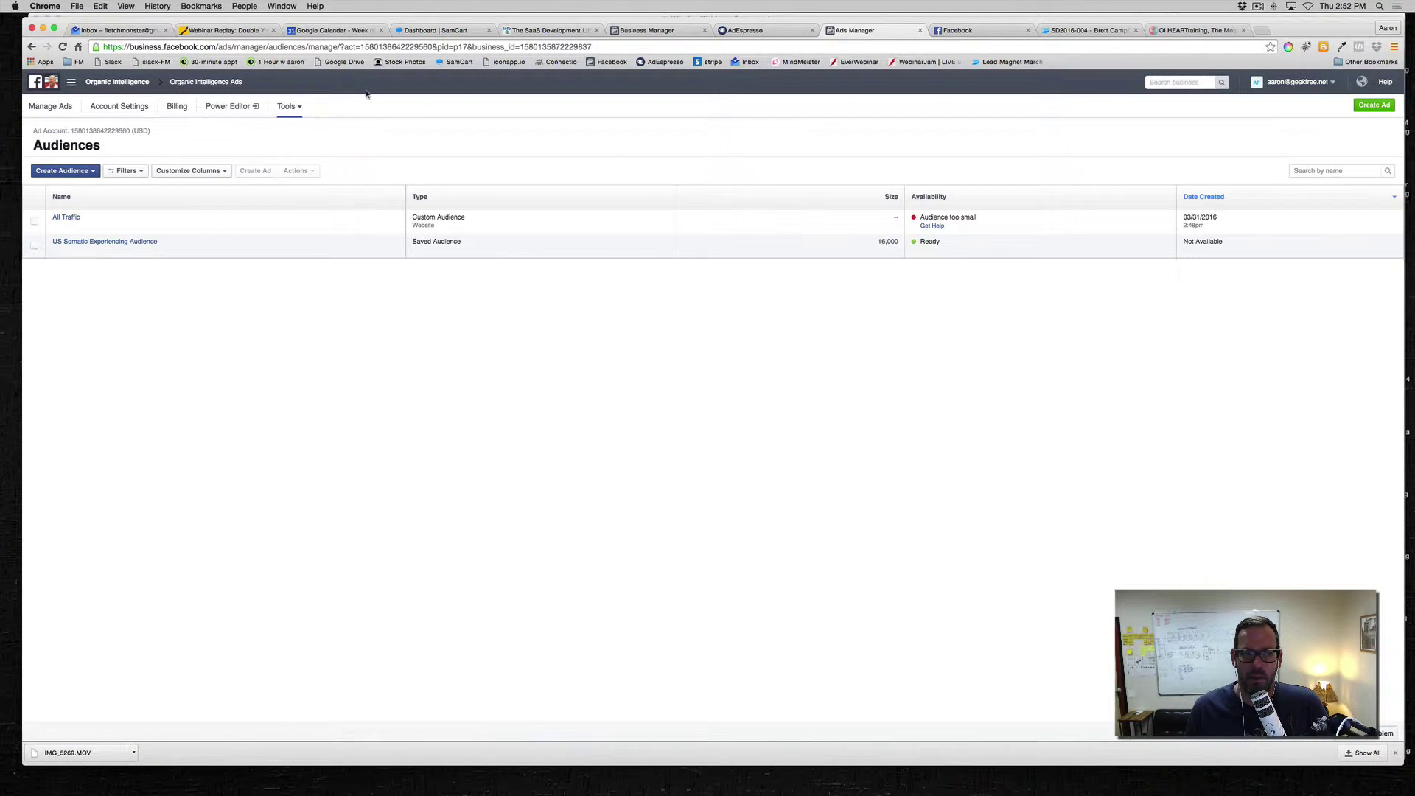
{"action": "left_click", "coordinate": [1298, 82]}
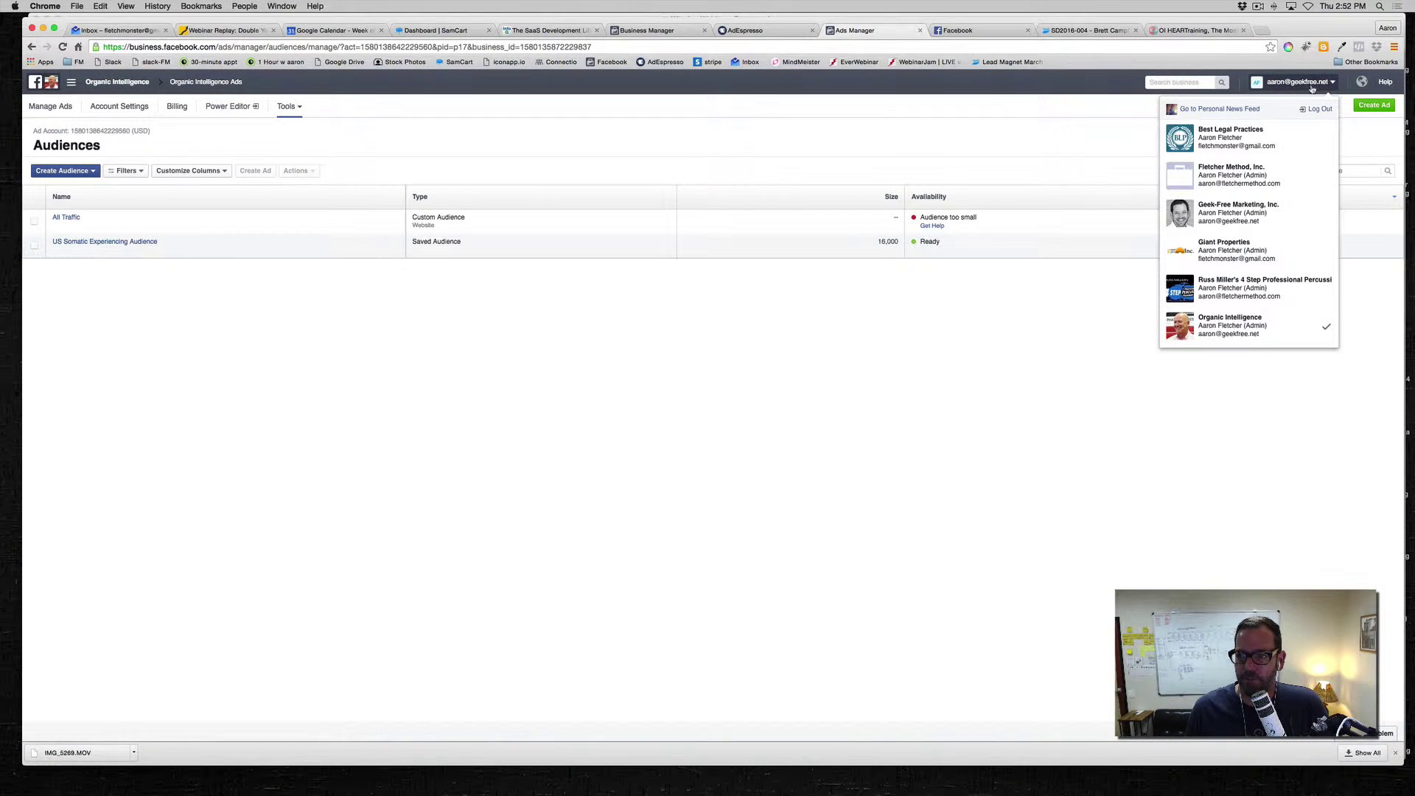
{"action": "left_click", "coordinate": [1253, 175]}
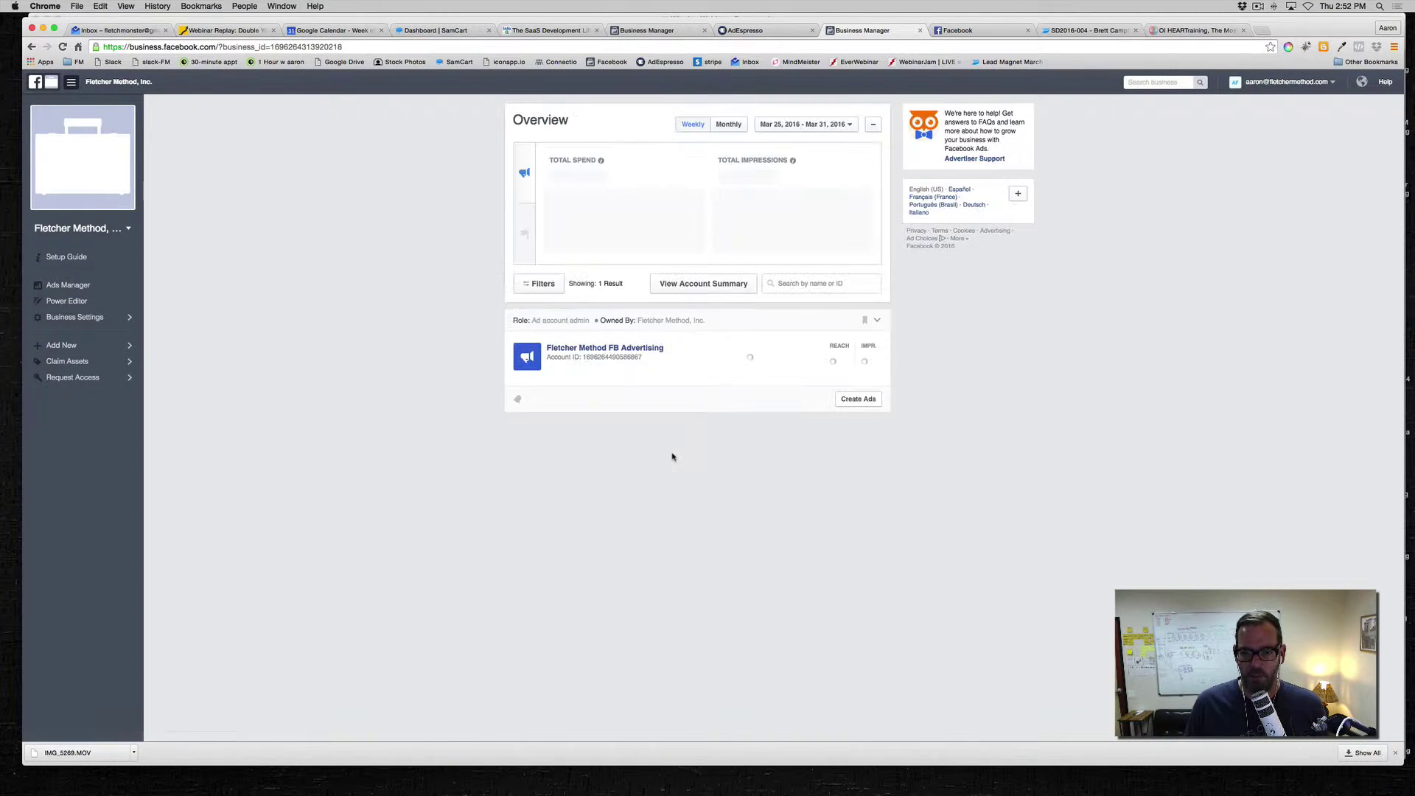
Open the Fletcher Method FB Advertising ad account's campaigns and bring up the column presets.
{"action": "left_click", "coordinate": [603, 350]}
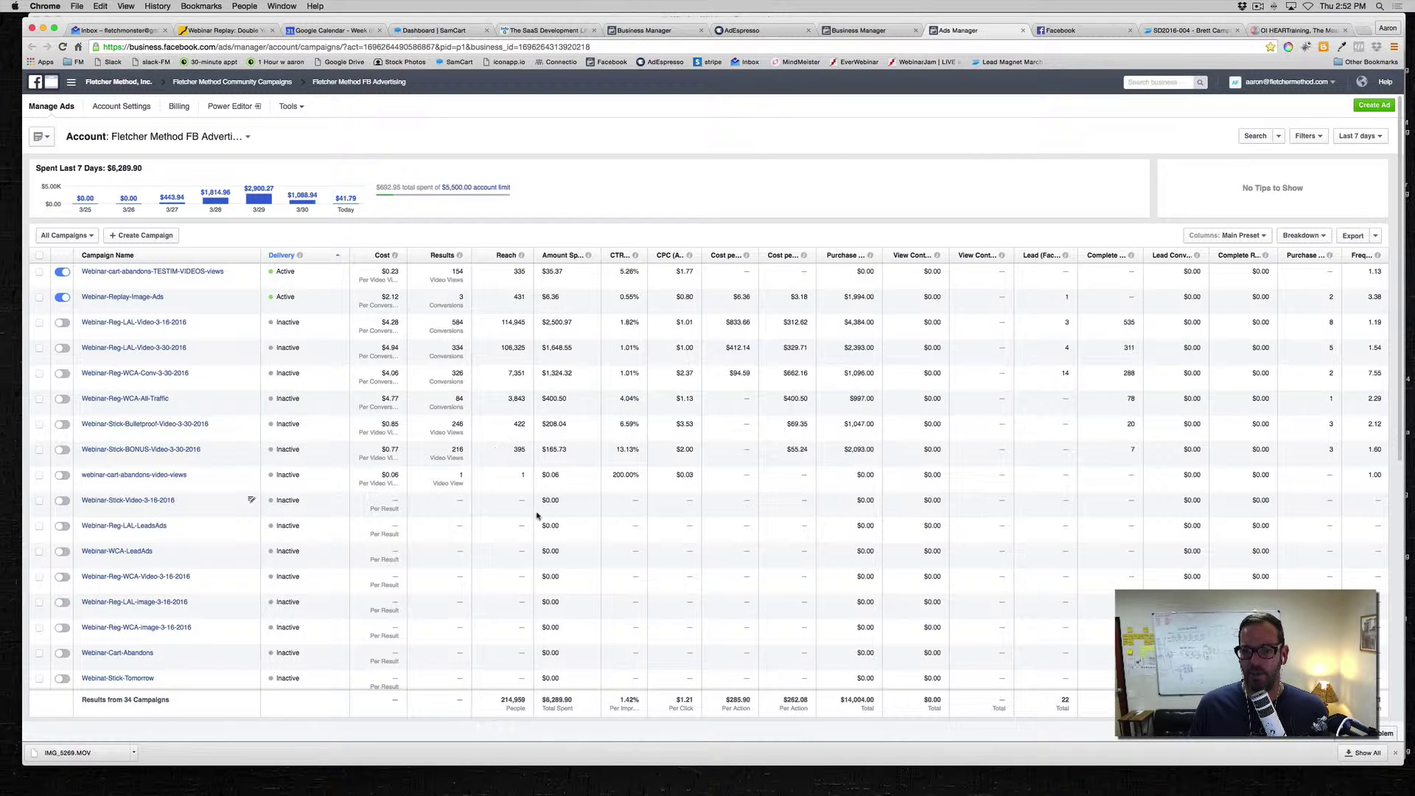
{"action": "left_click", "coordinate": [252, 500]}
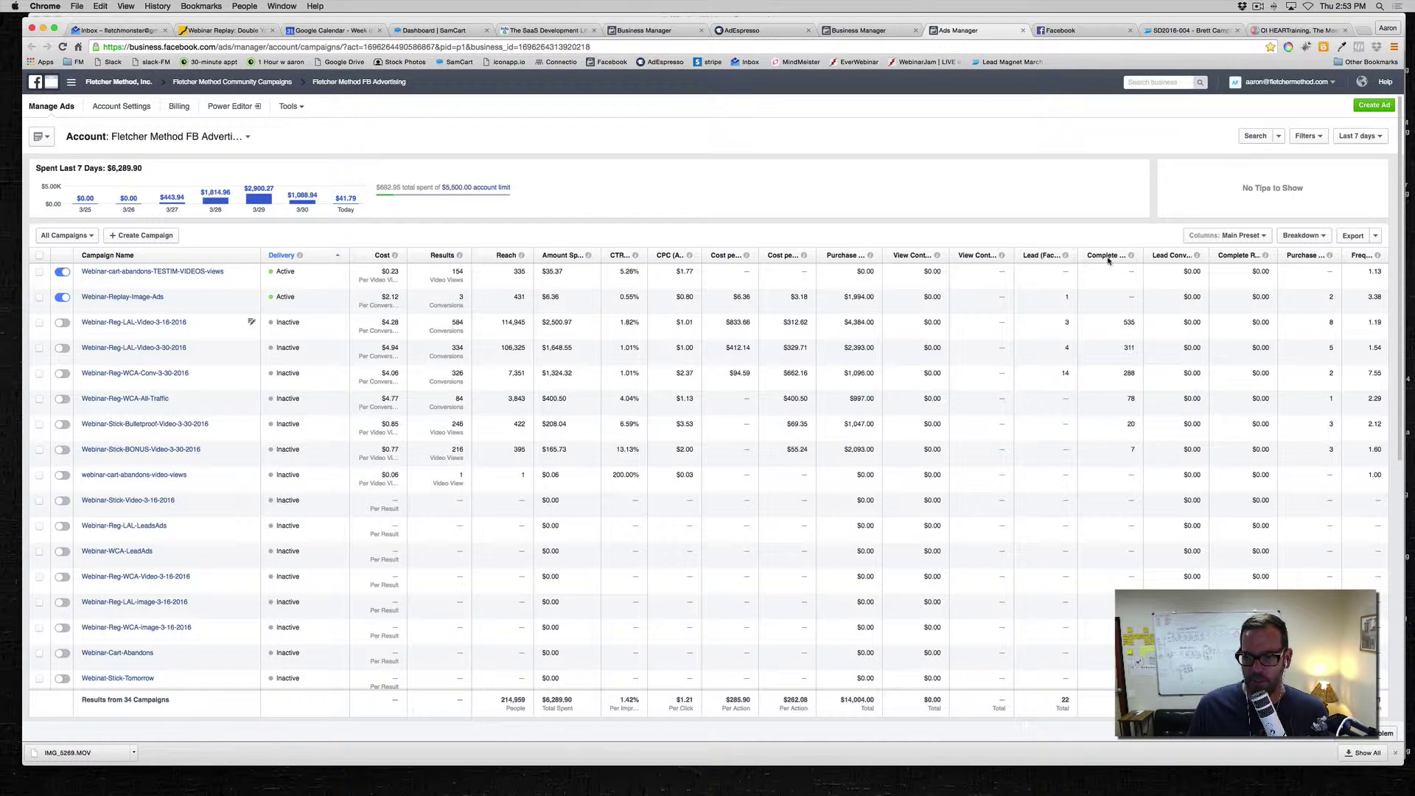
{"action": "left_click", "coordinate": [1260, 236]}
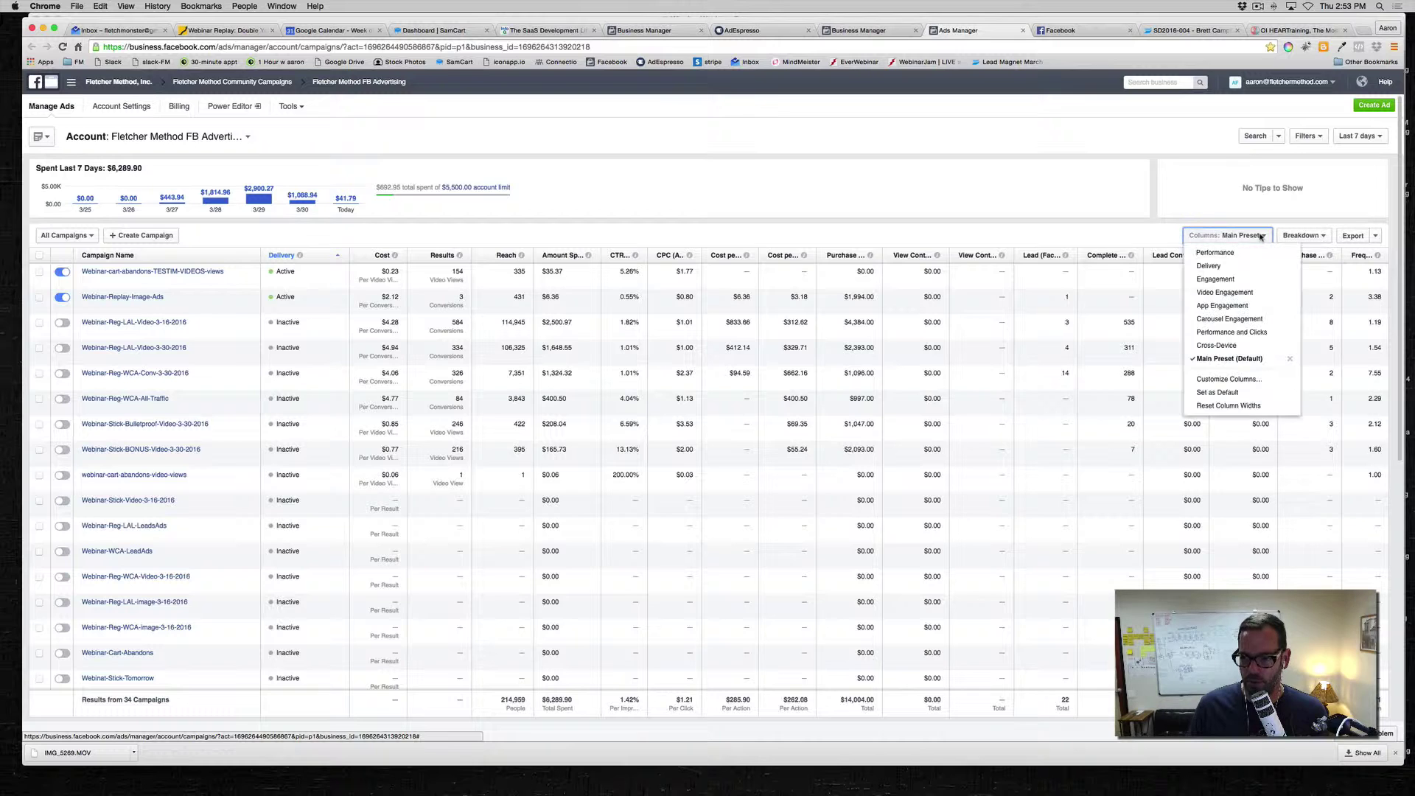
Browse the Customize Columns categories for the campaign table, then cancel without applying changes.
{"action": "left_click", "coordinate": [1222, 380]}
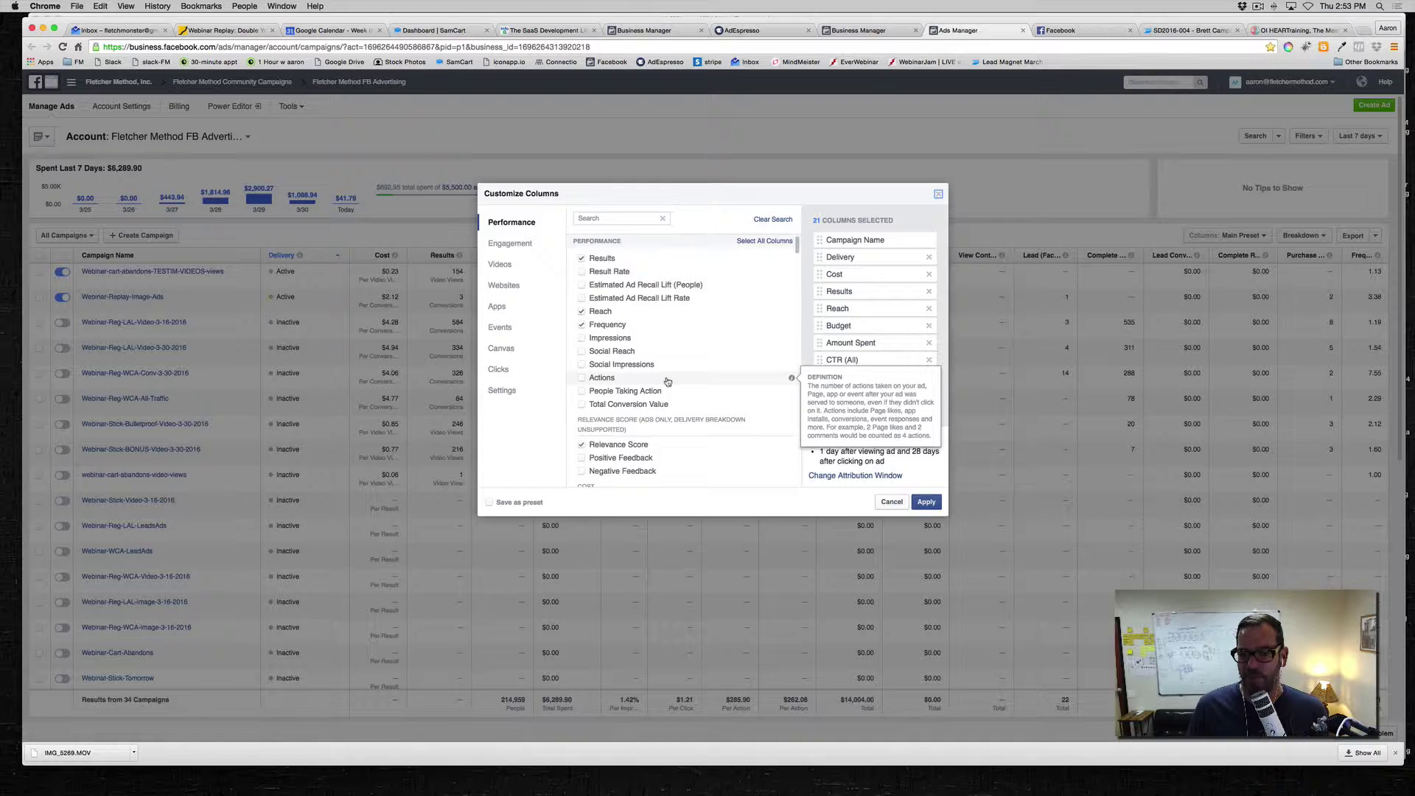
{"action": "scroll", "coordinate": [667, 382], "scroll_direction": "down", "scroll_amount": 2}
{"action": "scroll", "coordinate": [670, 403], "scroll_direction": "down", "scroll_amount": 7}
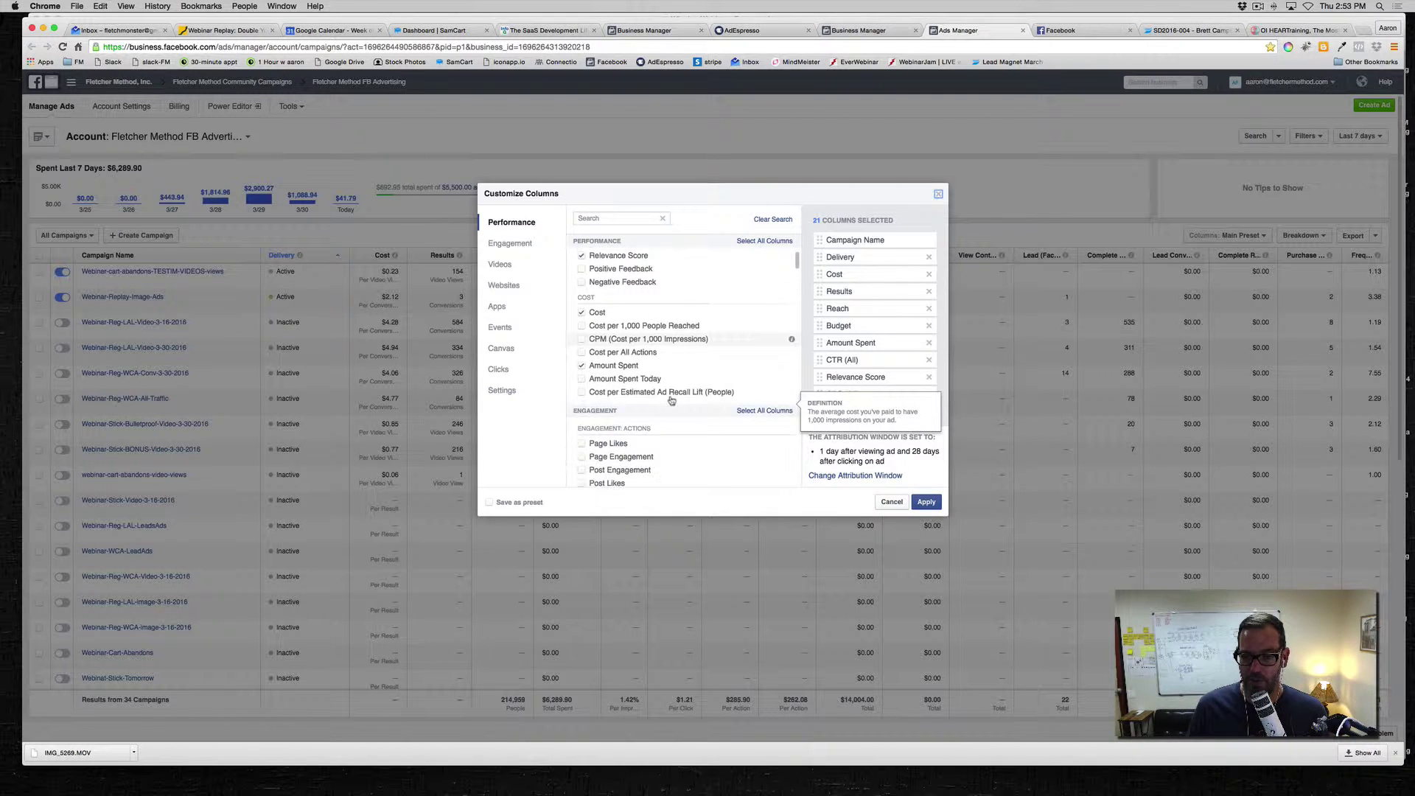
{"action": "scroll", "coordinate": [671, 398], "scroll_direction": "down", "scroll_amount": 4}
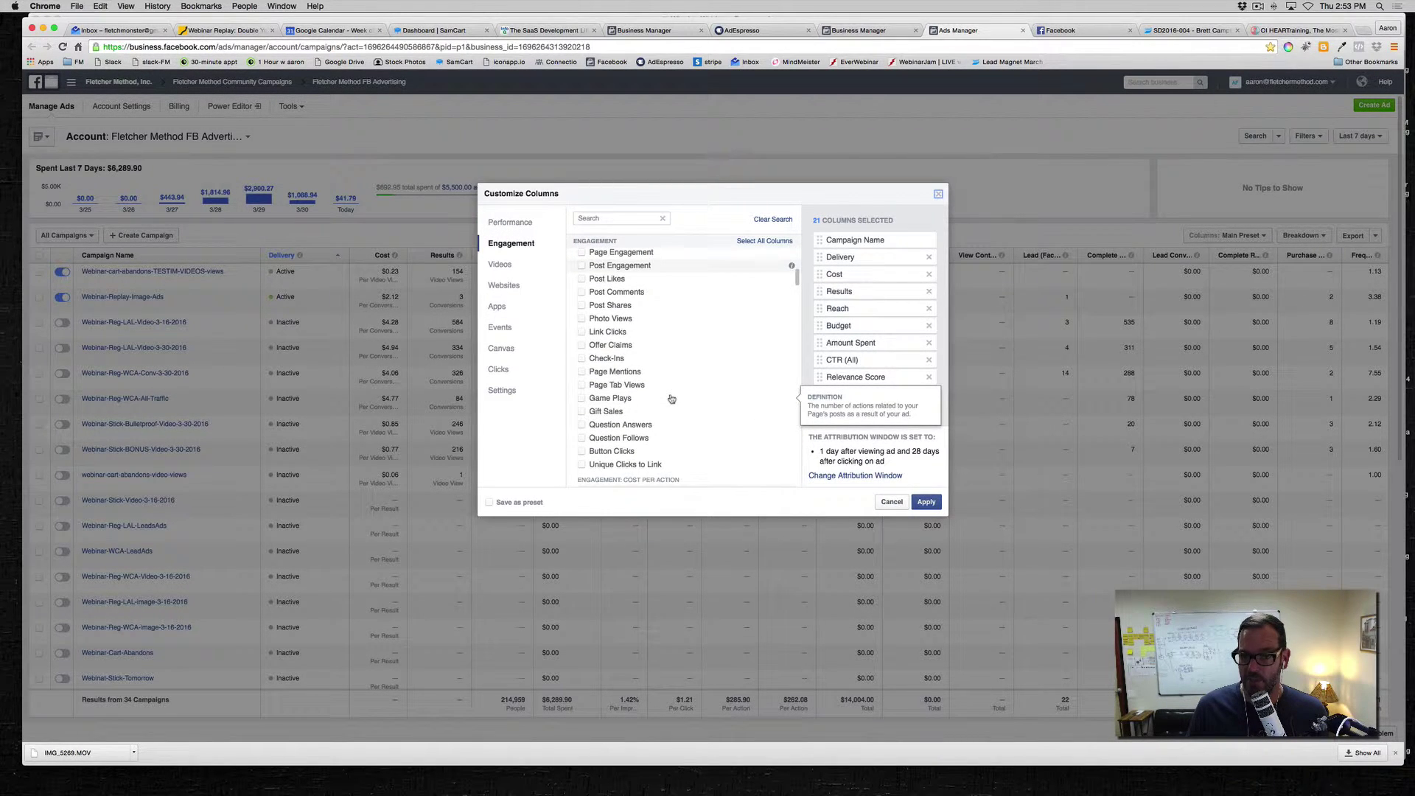
{"action": "scroll", "coordinate": [672, 398], "scroll_direction": "down", "scroll_amount": 12}
{"action": "mouse_move", "coordinate": [786, 339]}
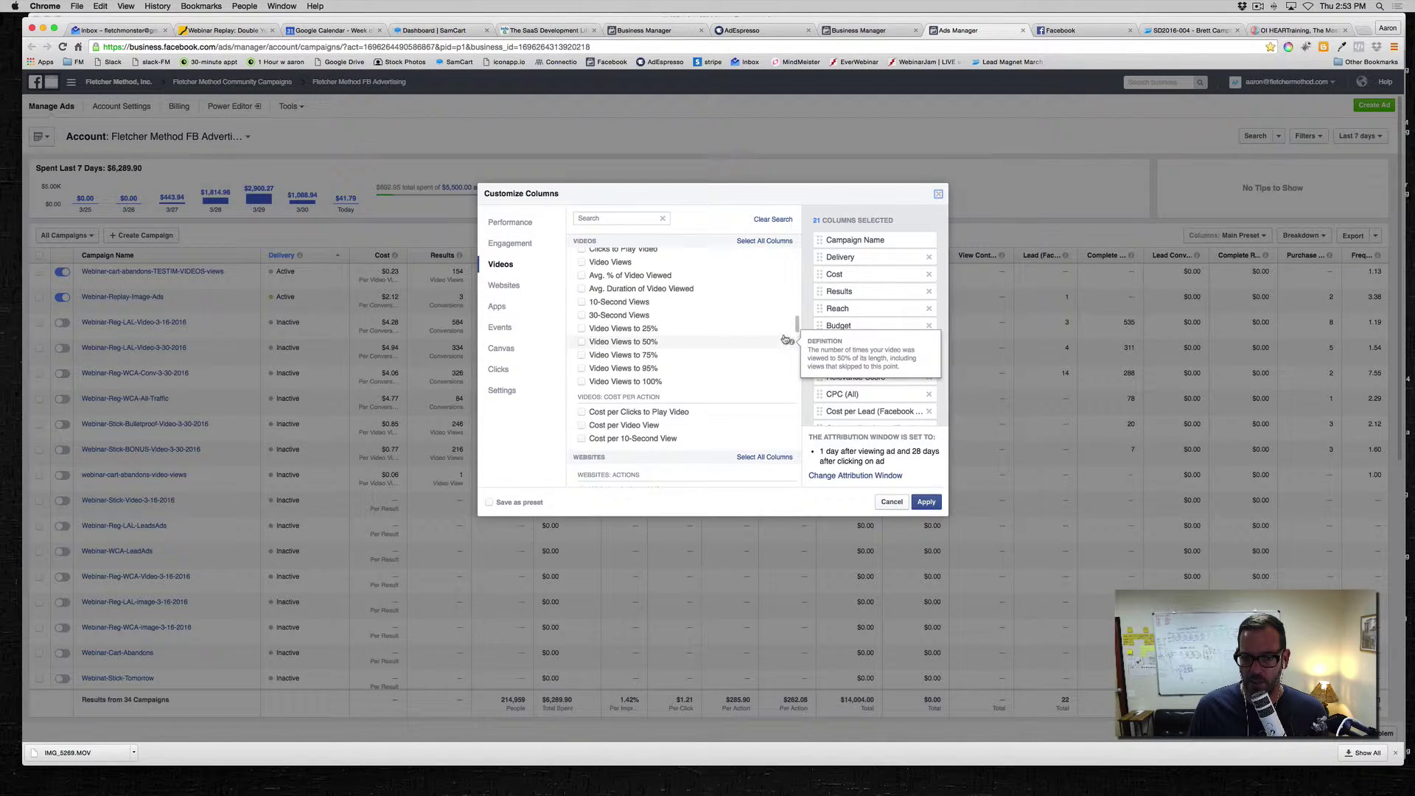
{"action": "scroll", "coordinate": [632, 410], "scroll_direction": "up", "scroll_amount": 20}
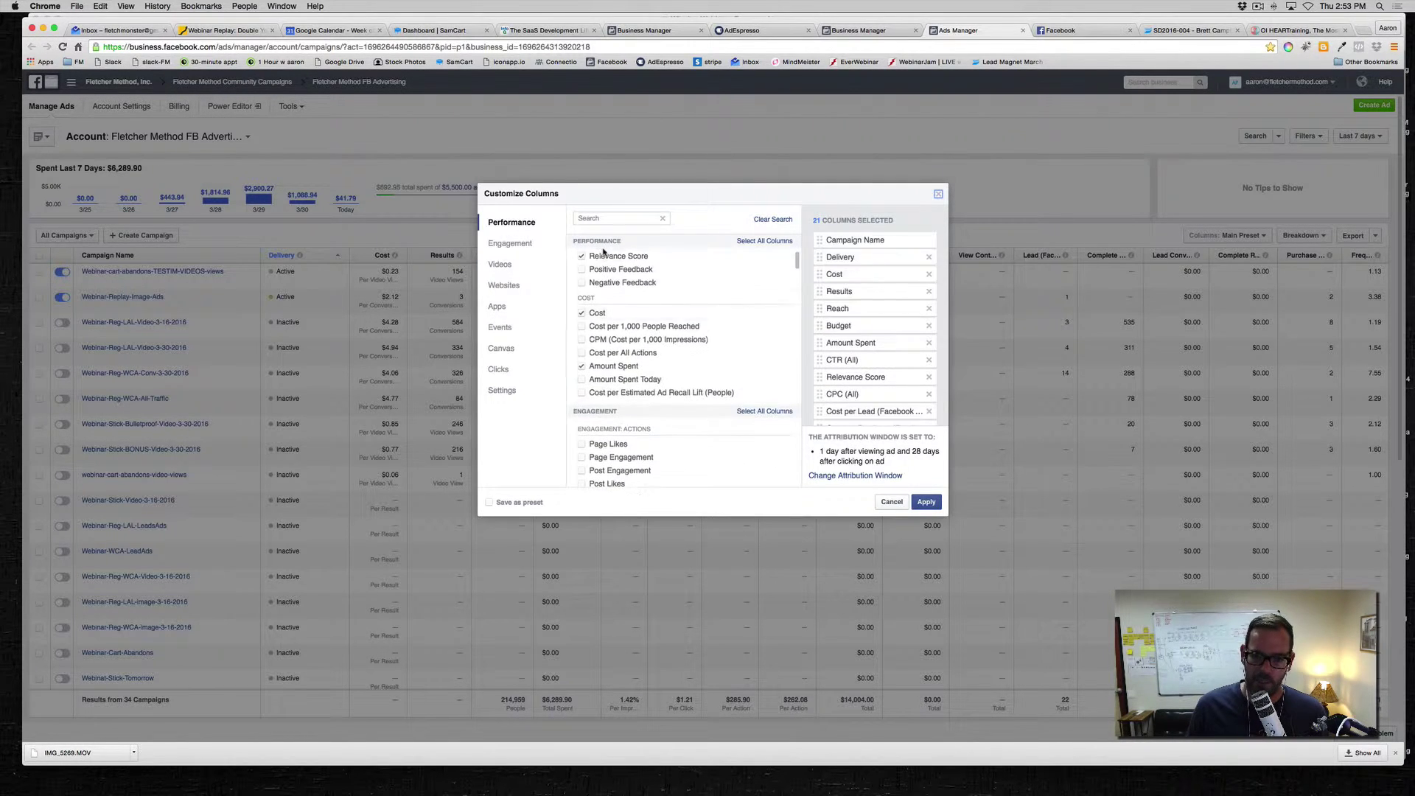
{"action": "left_click", "coordinate": [888, 502]}
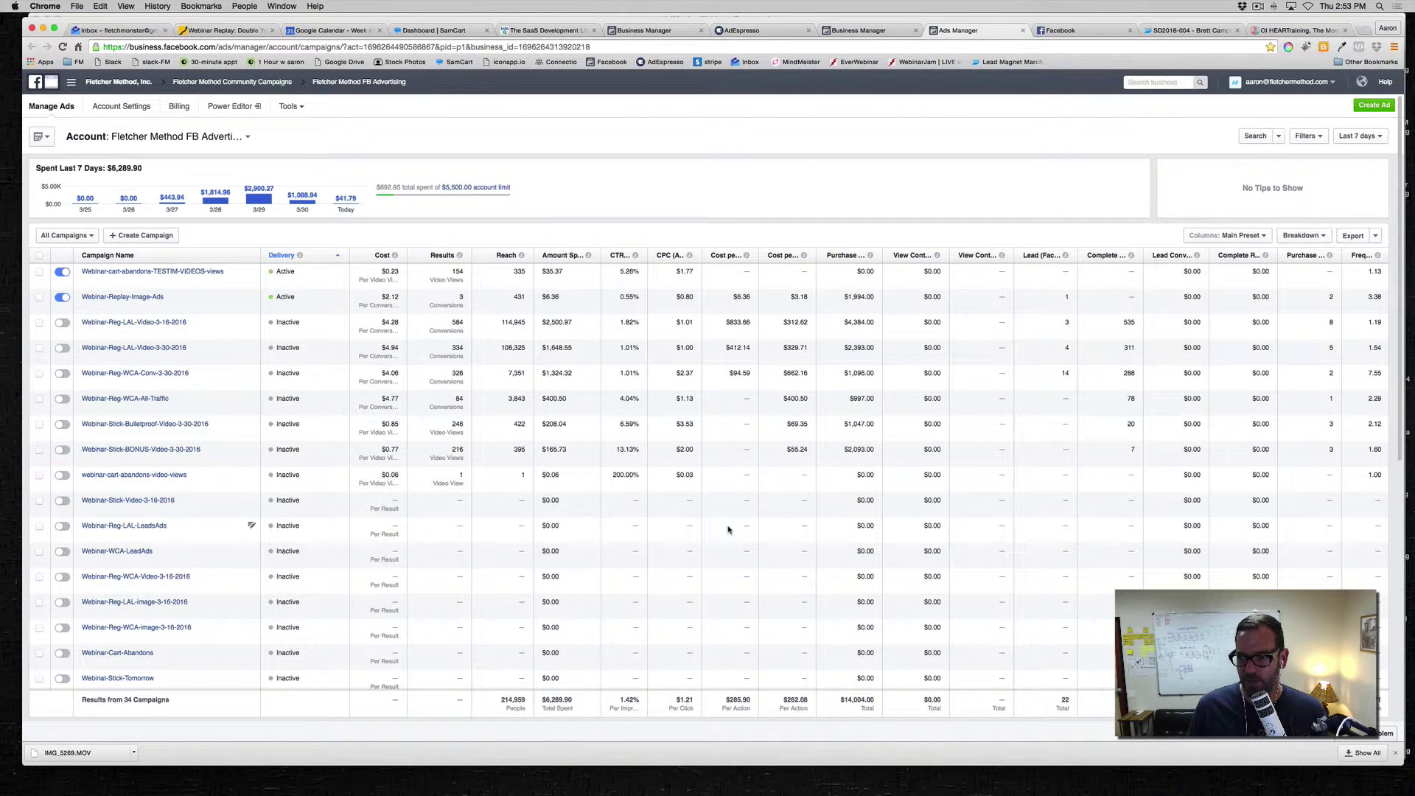
{"action": "scroll", "coordinate": [1256, 505], "scroll_direction": "down", "scroll_amount": 3}
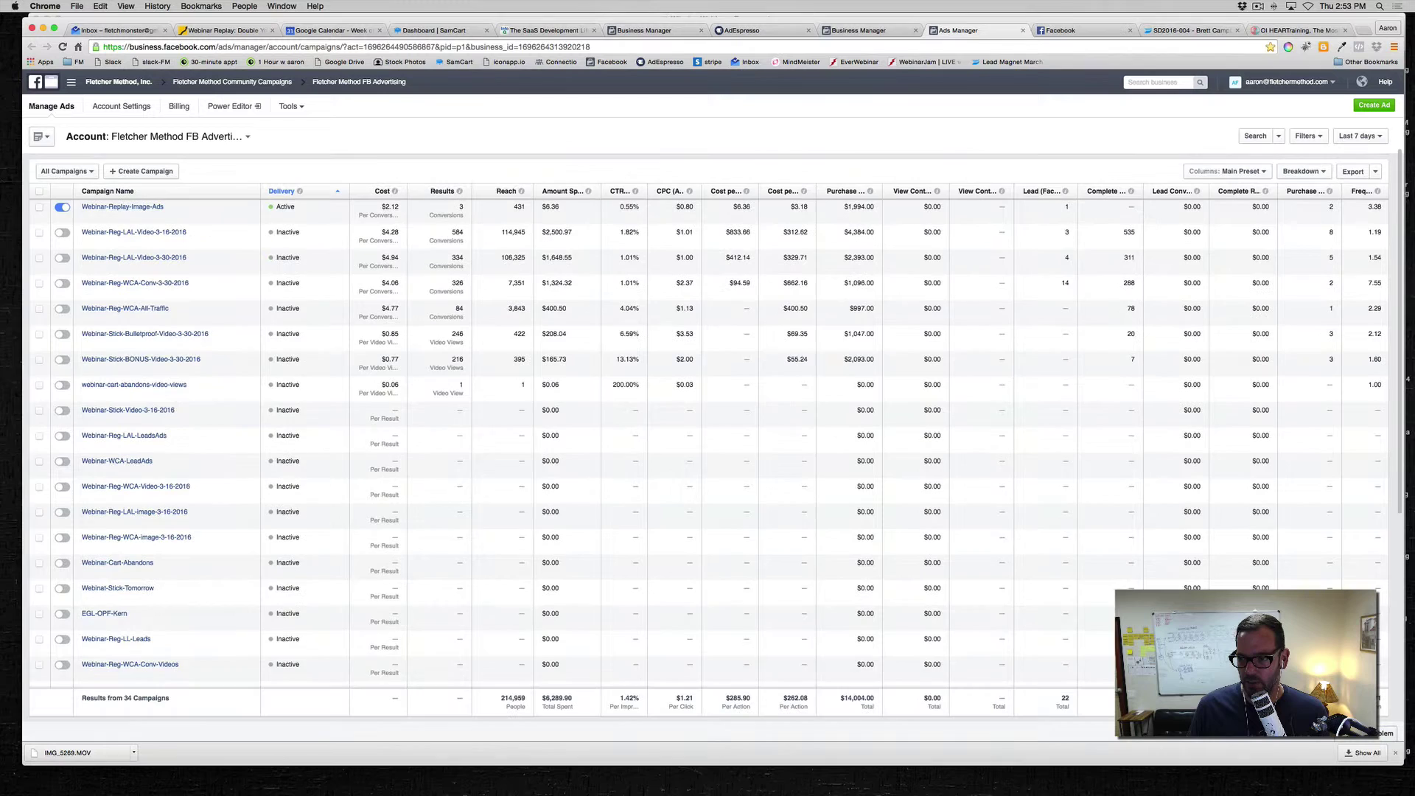
{"action": "scroll", "coordinate": [1256, 505], "scroll_direction": "up", "scroll_amount": 3}
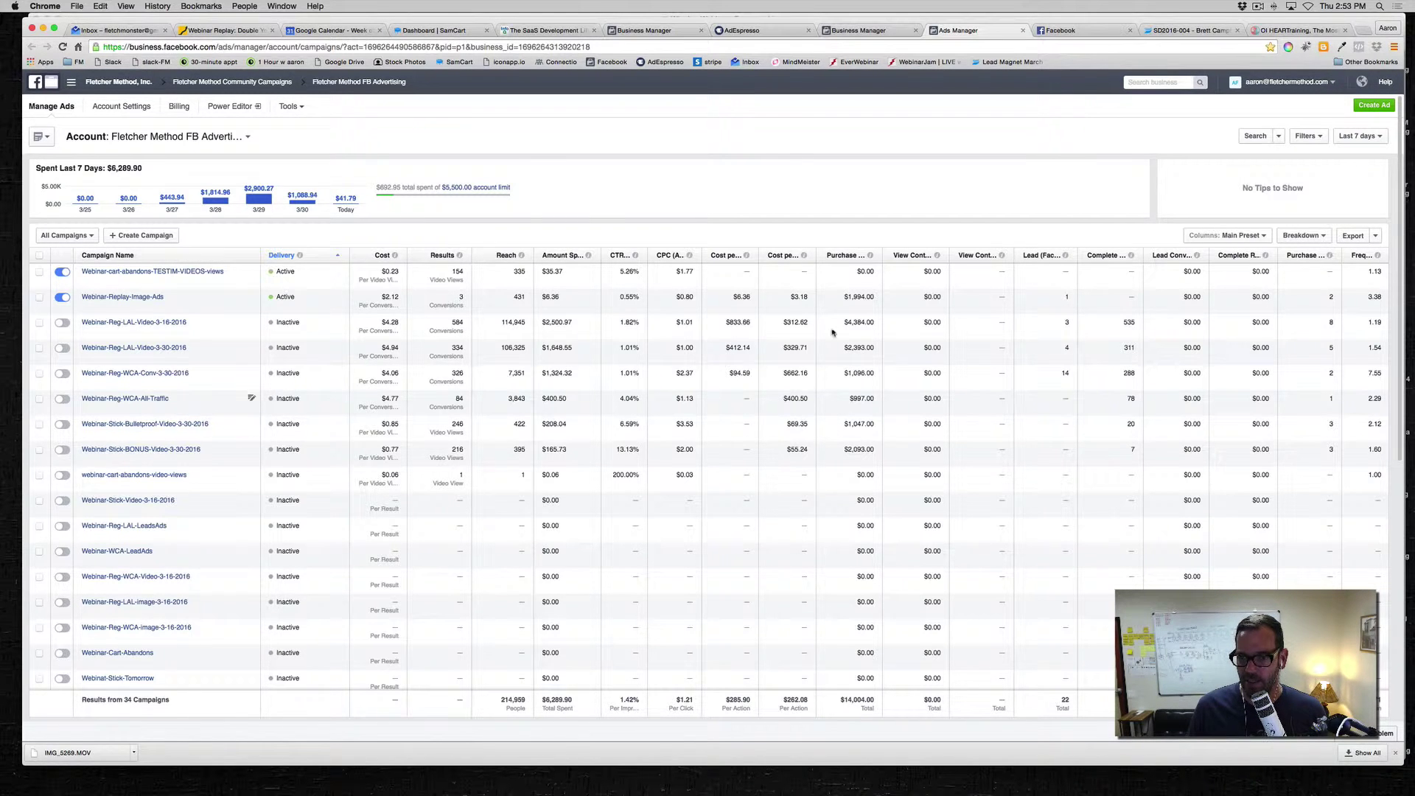
{"action": "mouse_move", "coordinate": [805, 258]}
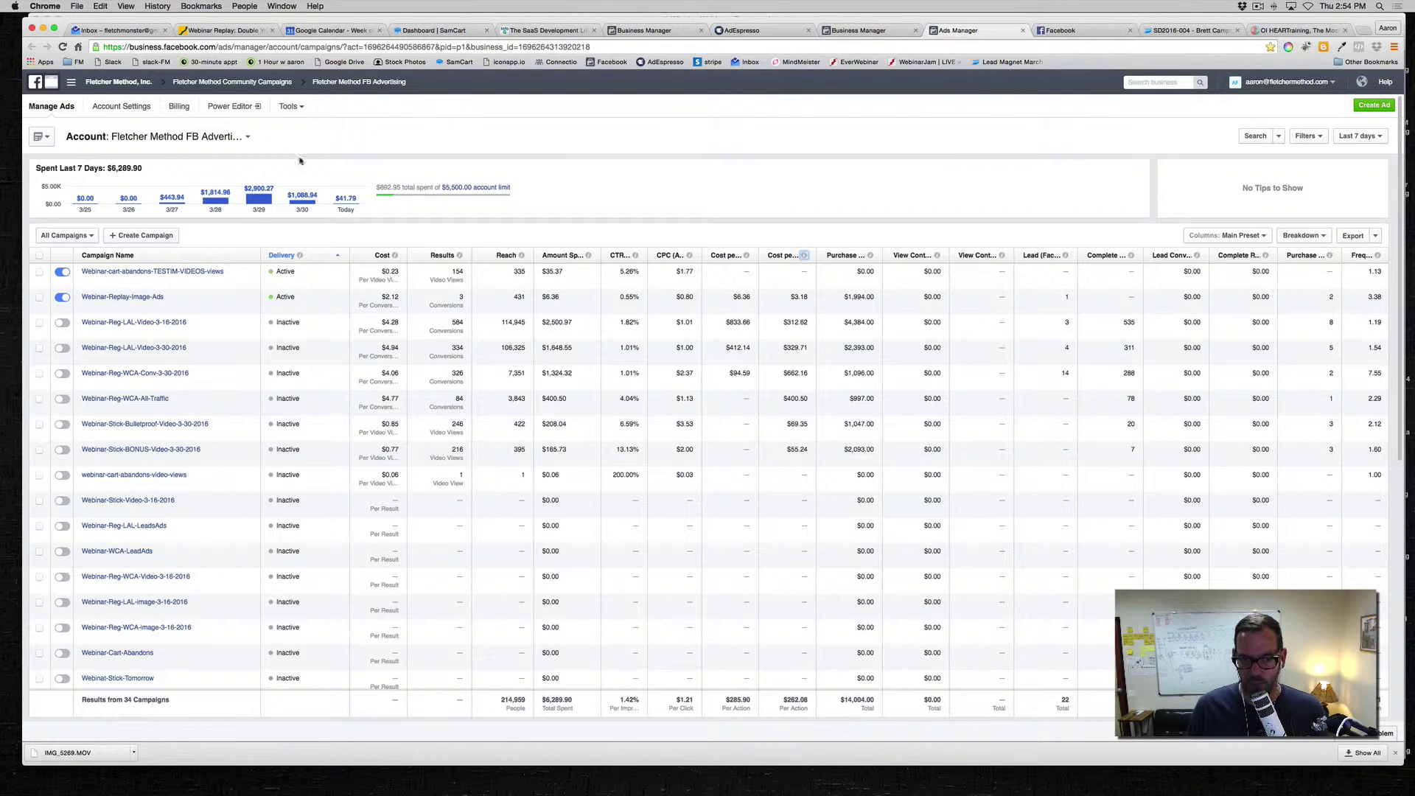
Go to Tools > Pixels to see the PageView, CompleteRegistration and Purchase event counts.
{"action": "left_click", "coordinate": [301, 109]}
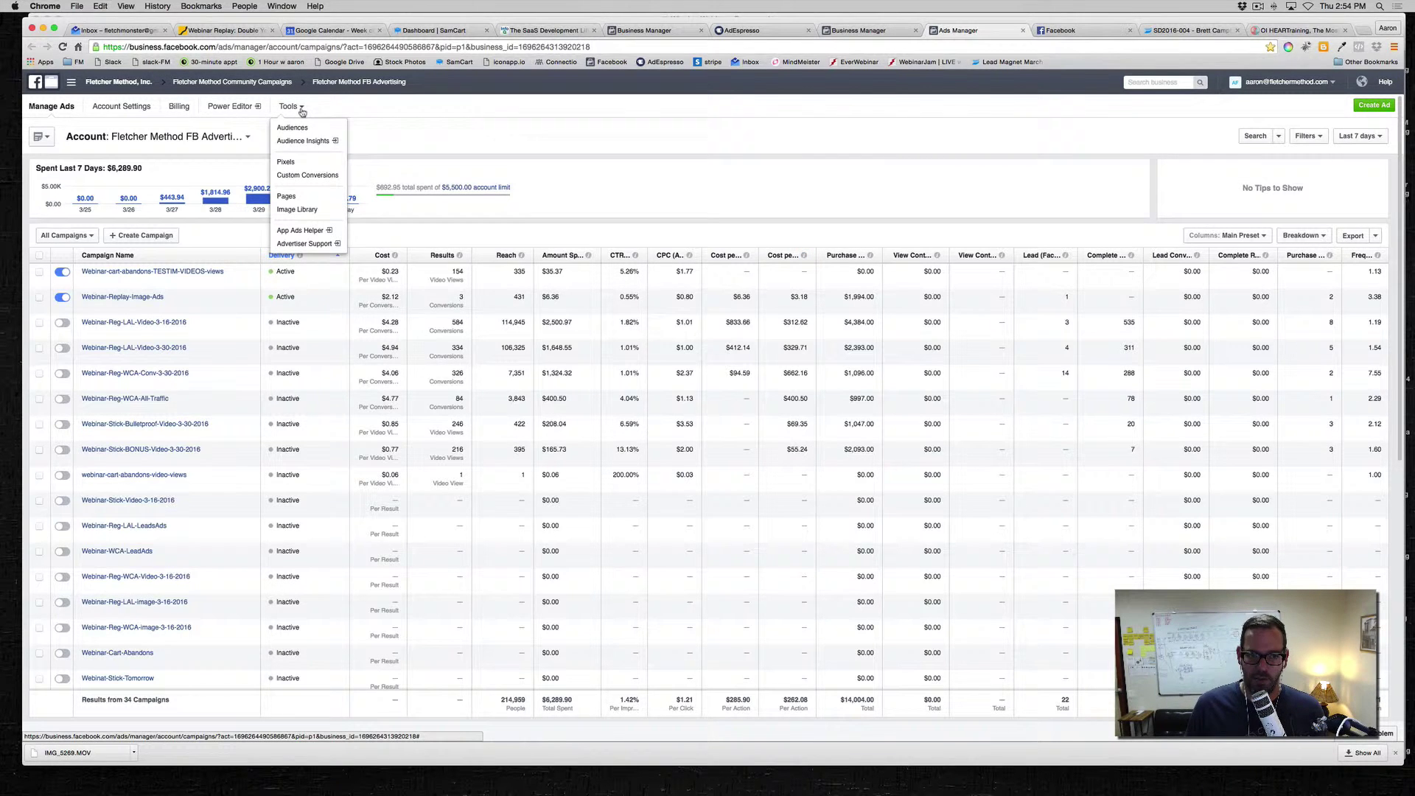
{"action": "left_click", "coordinate": [293, 164]}
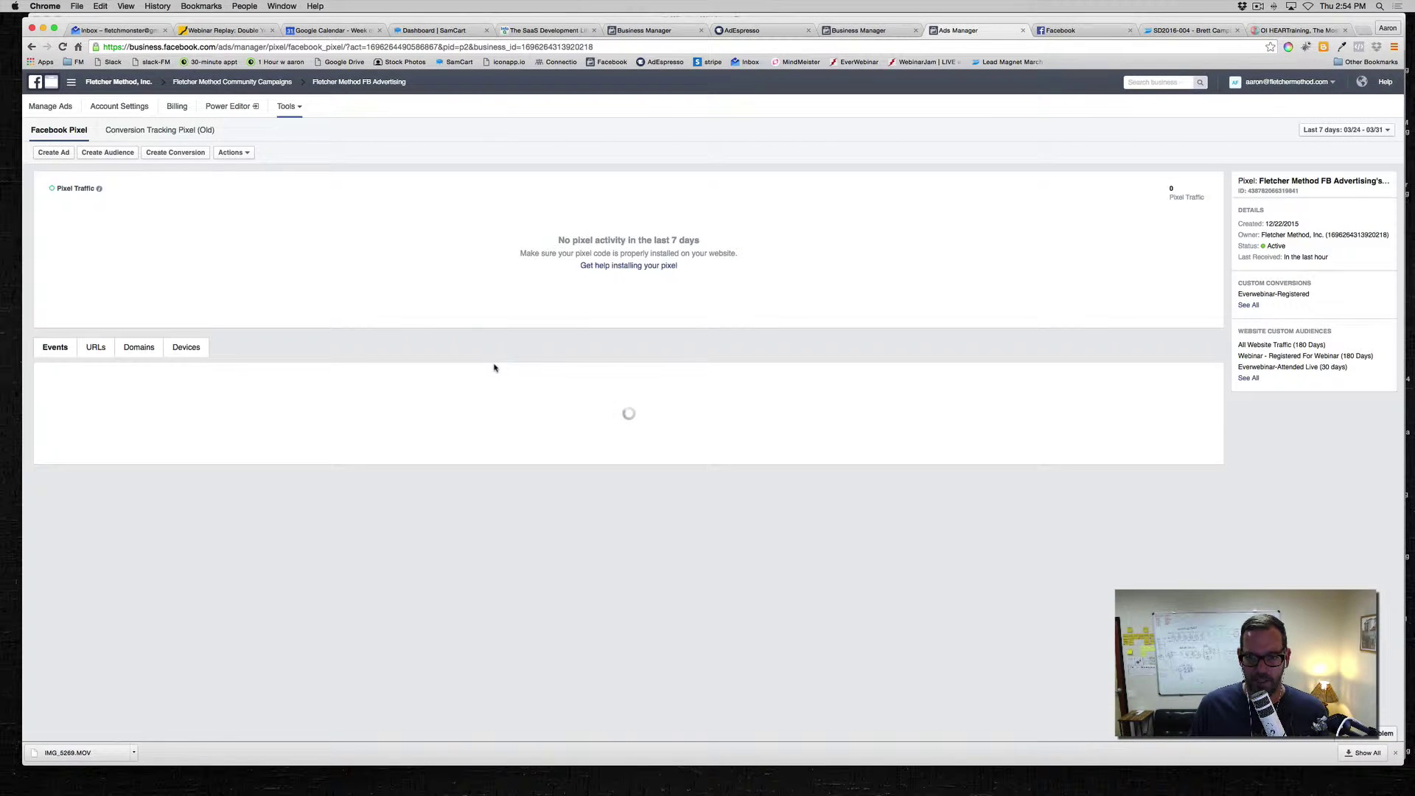
{"action": "scroll", "coordinate": [490, 513], "scroll_direction": "down", "scroll_amount": 1}
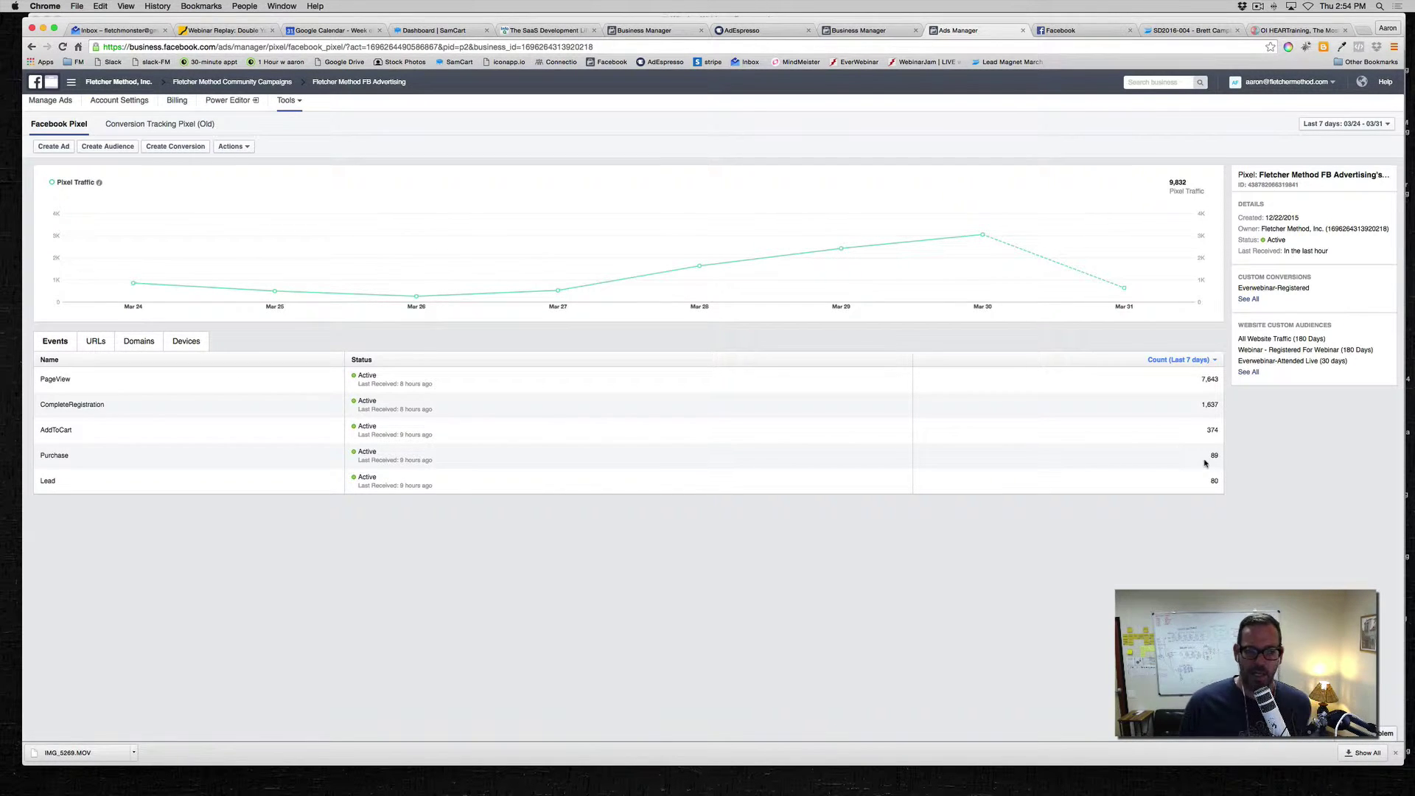
Sign out of the current AdEspresso account and select the login e-mail field's contents.
{"action": "left_click", "coordinate": [750, 32]}
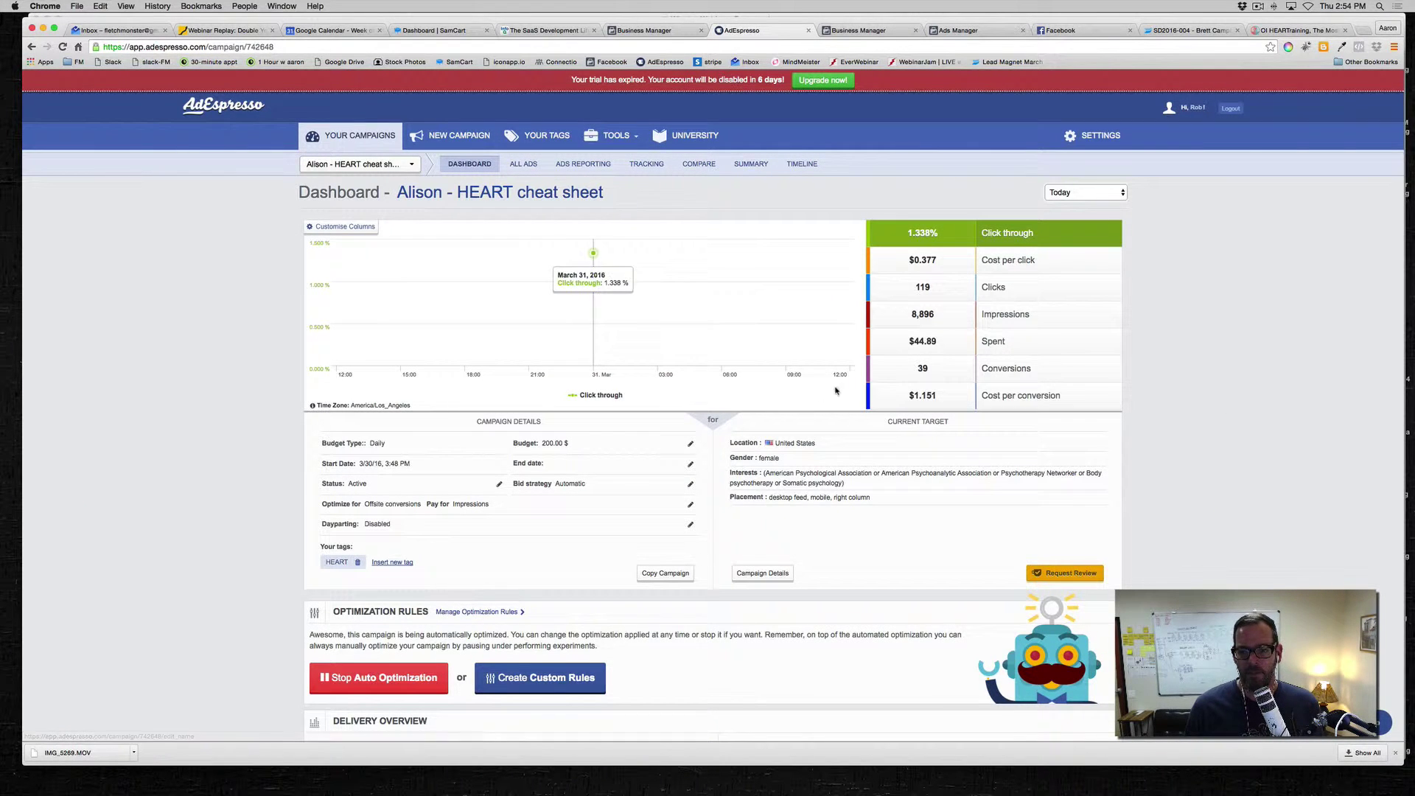
{"action": "left_click", "coordinate": [1230, 111]}
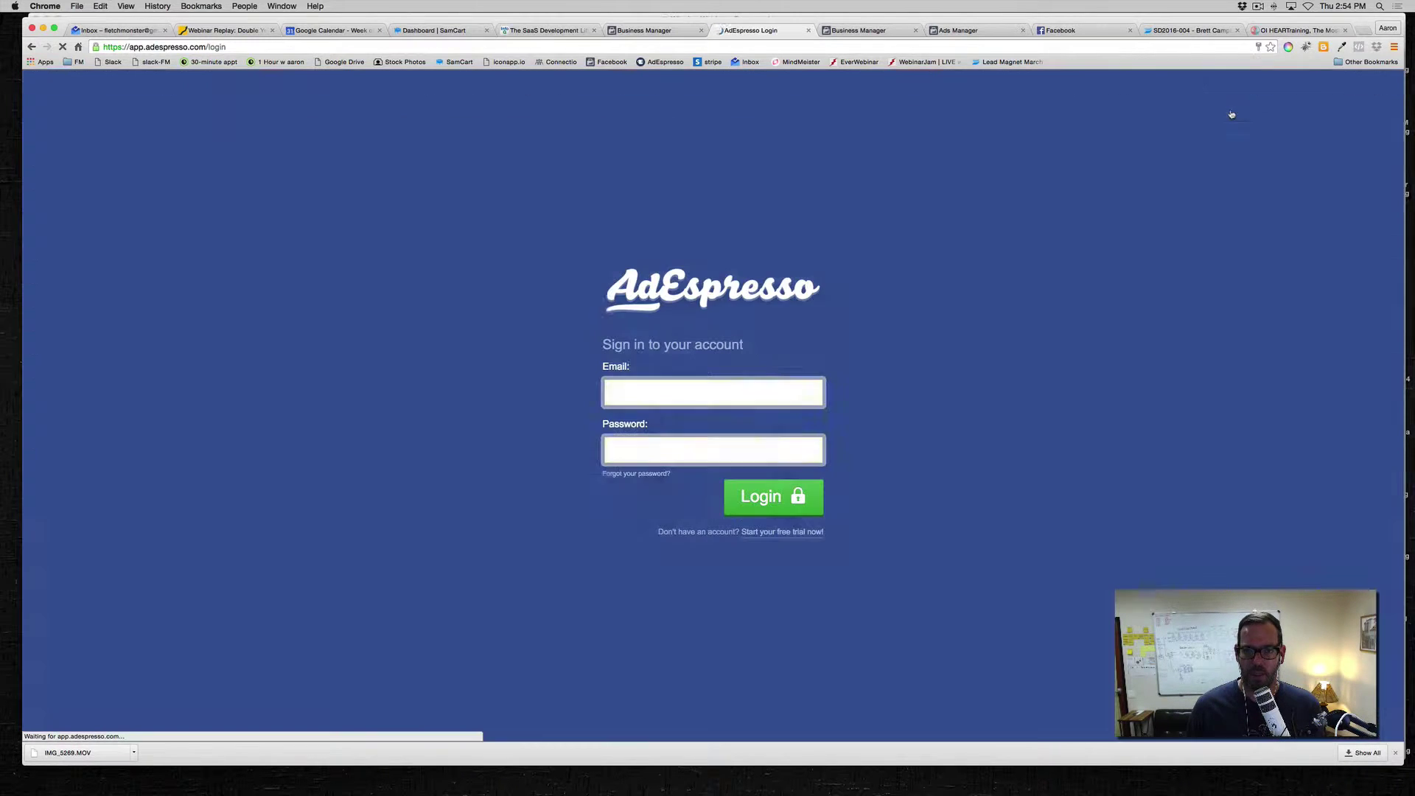
{"action": "left_click_drag", "start_coordinate": [733, 392], "coordinate": [659, 391]}
{"action": "triple_click", "coordinate": [659, 392]}
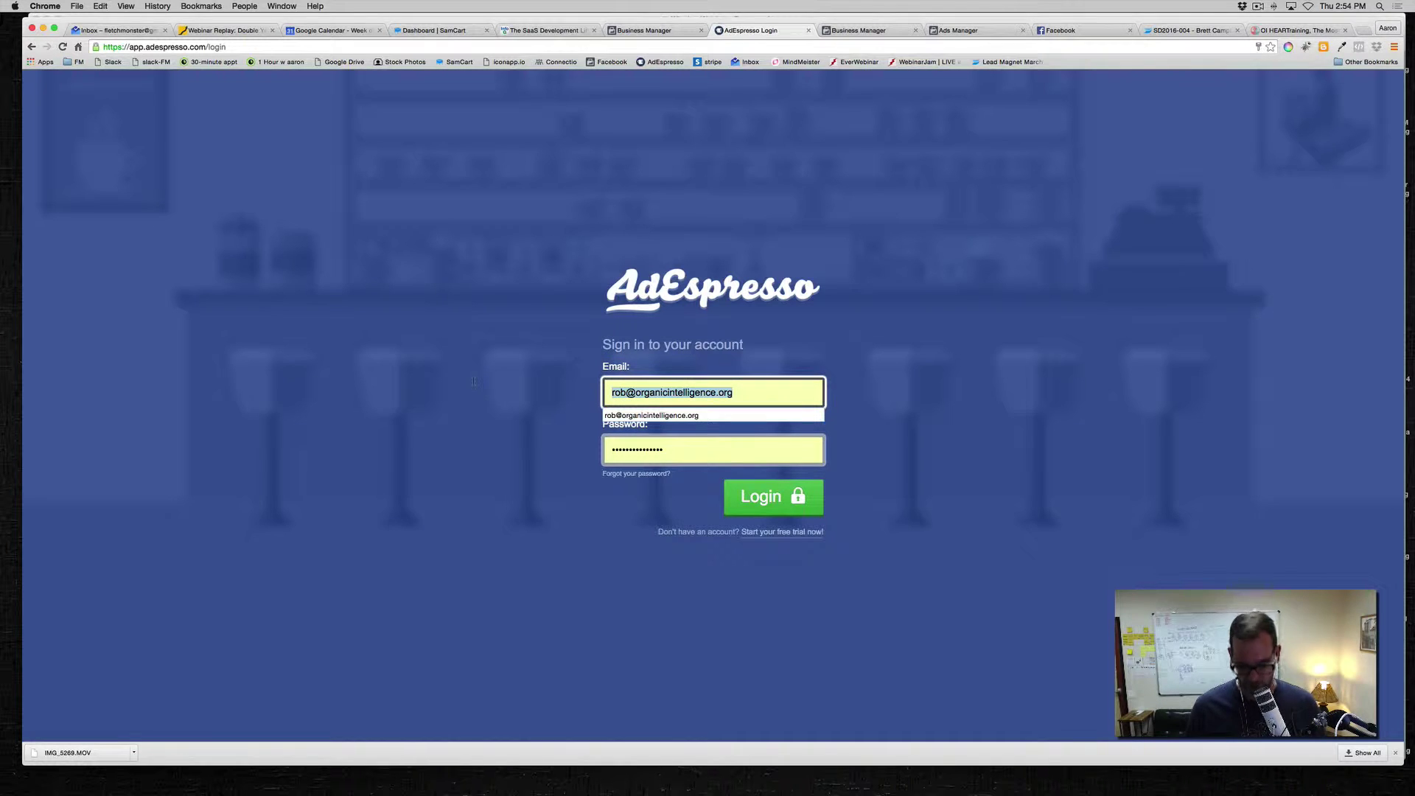
Enter the other account's e-mail and password and submit the login.
{"action": "type", "text": "A"}
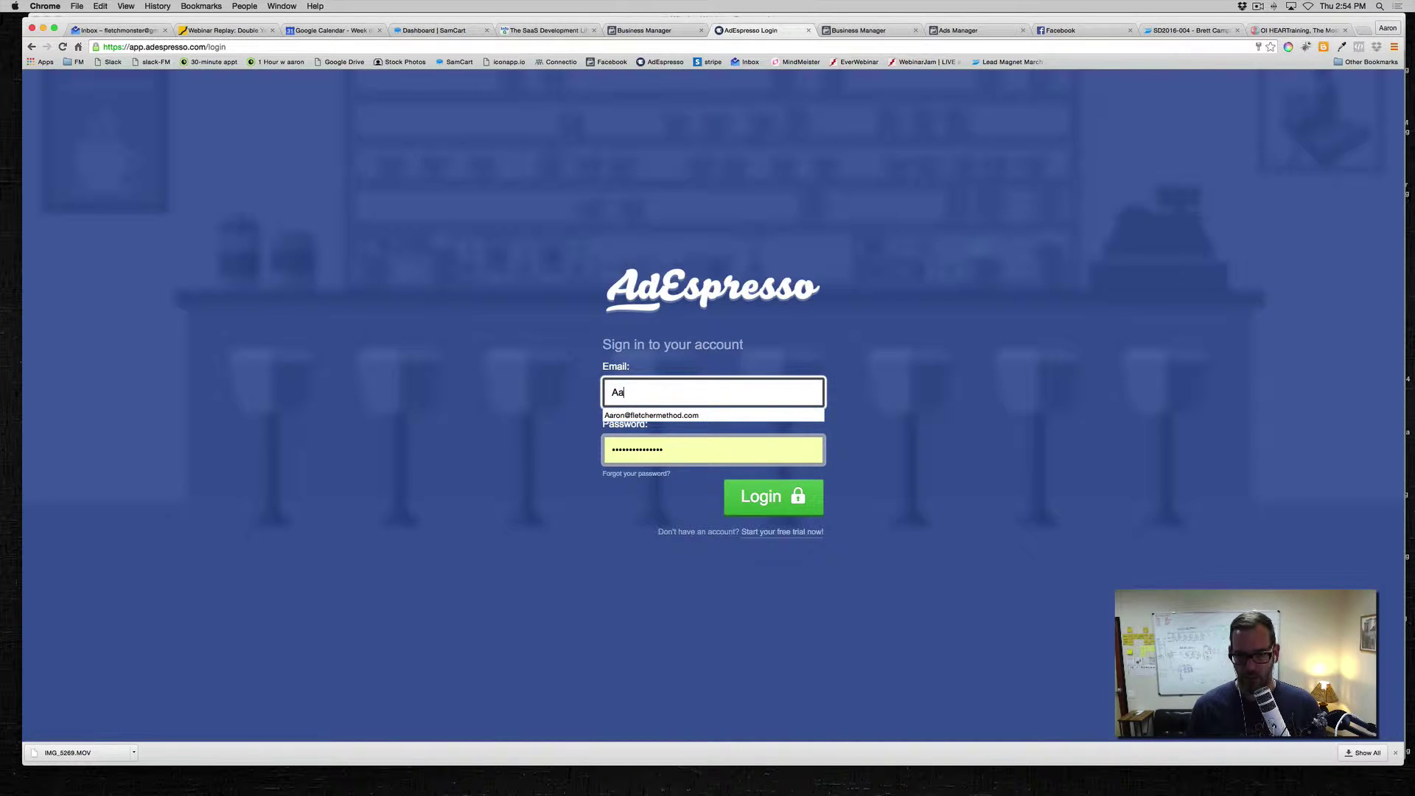
{"action": "type", "text": "a"}
{"action": "key", "text": "Down"}
{"action": "key", "text": "Return"}
{"action": "key", "text": "Tab"}
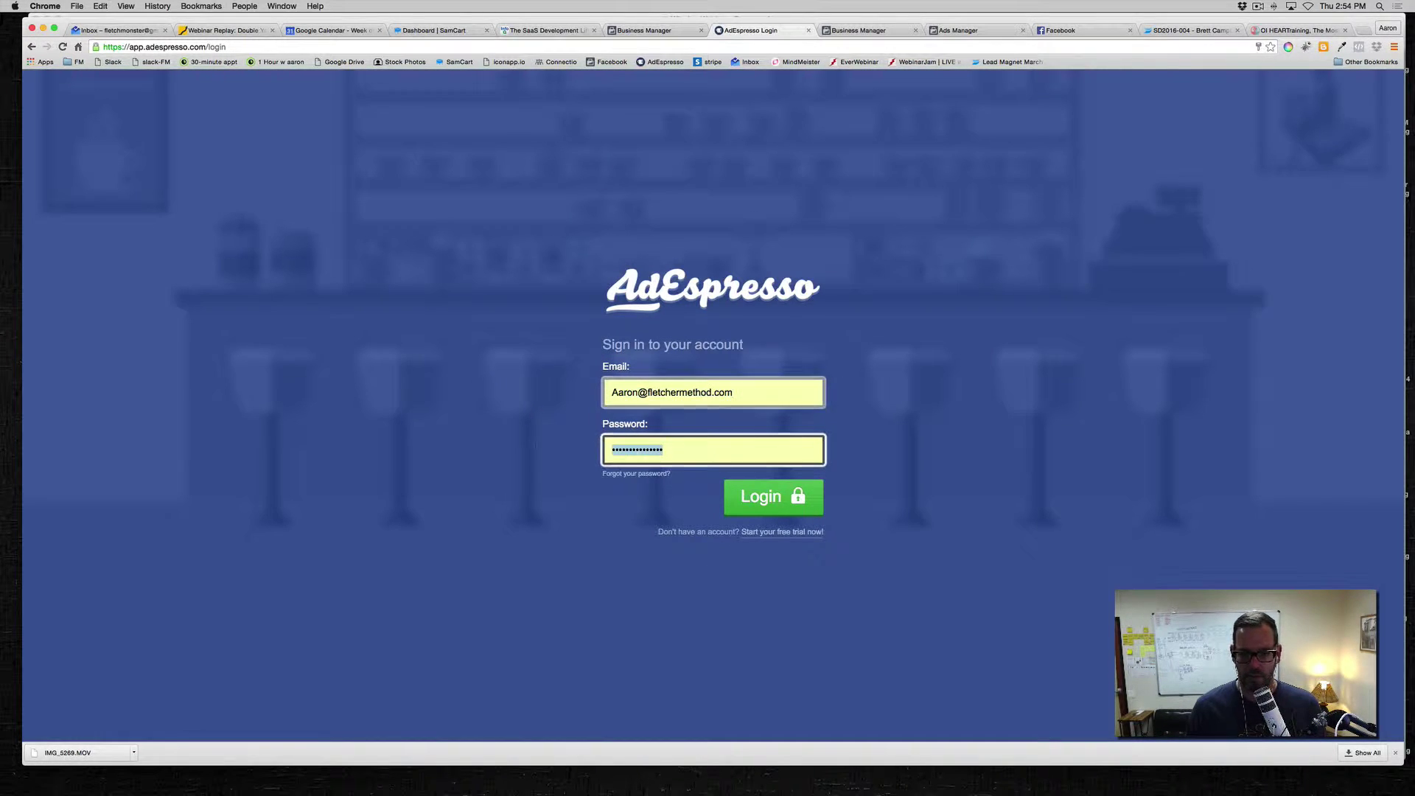
{"action": "type", "text": "a"}
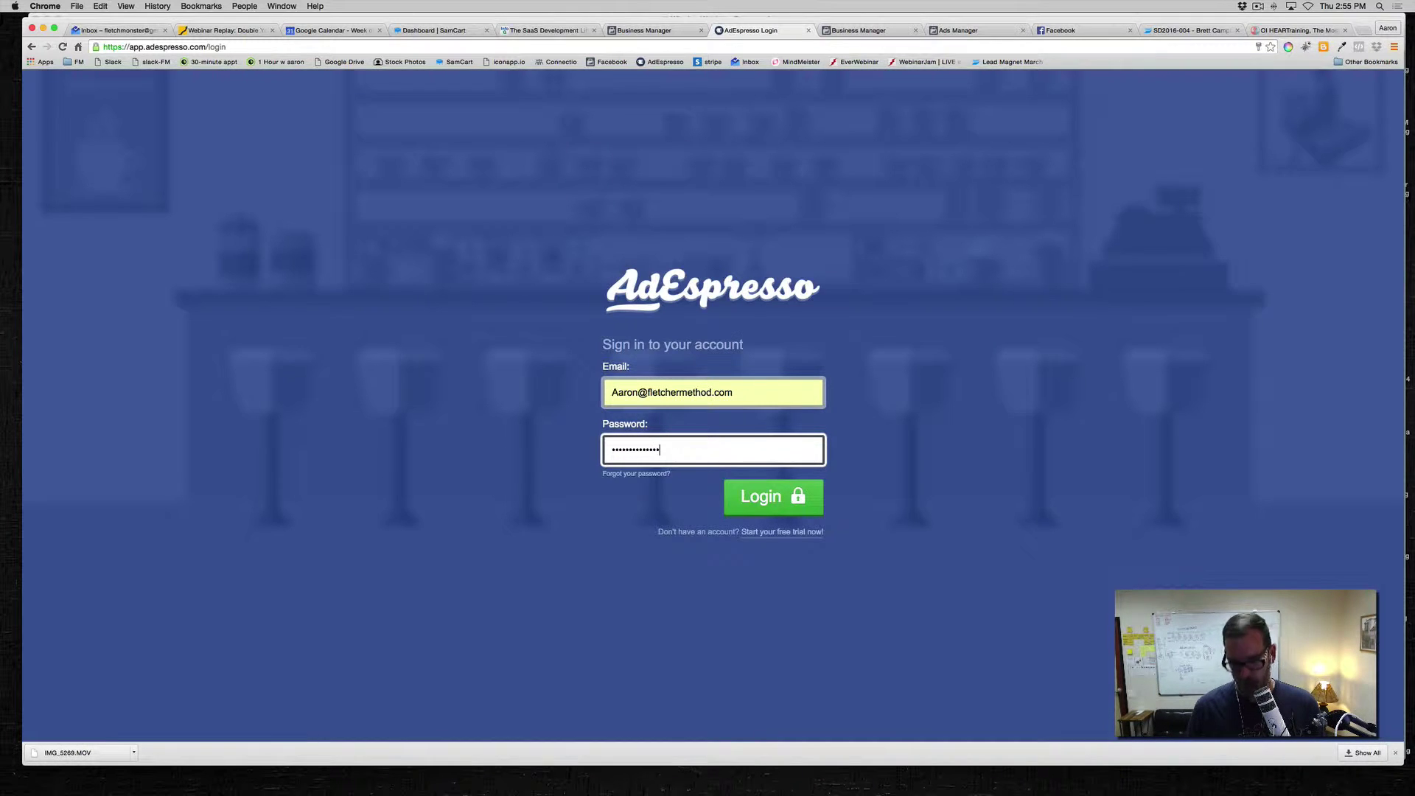
{"action": "key", "text": "Return"}
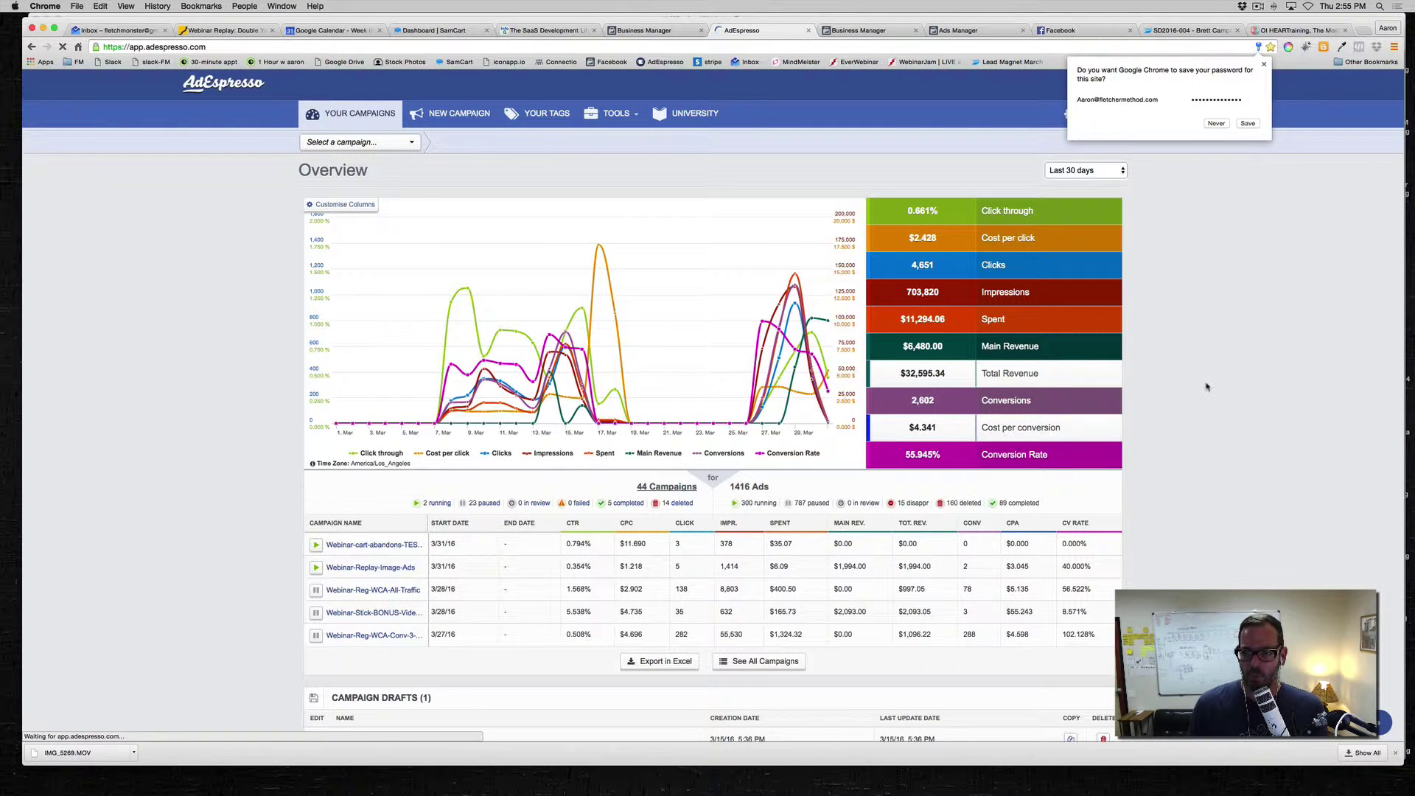
Dismiss the save-password prompt and switch the overview date range to Lifetime.
{"action": "left_click", "coordinate": [1182, 175]}
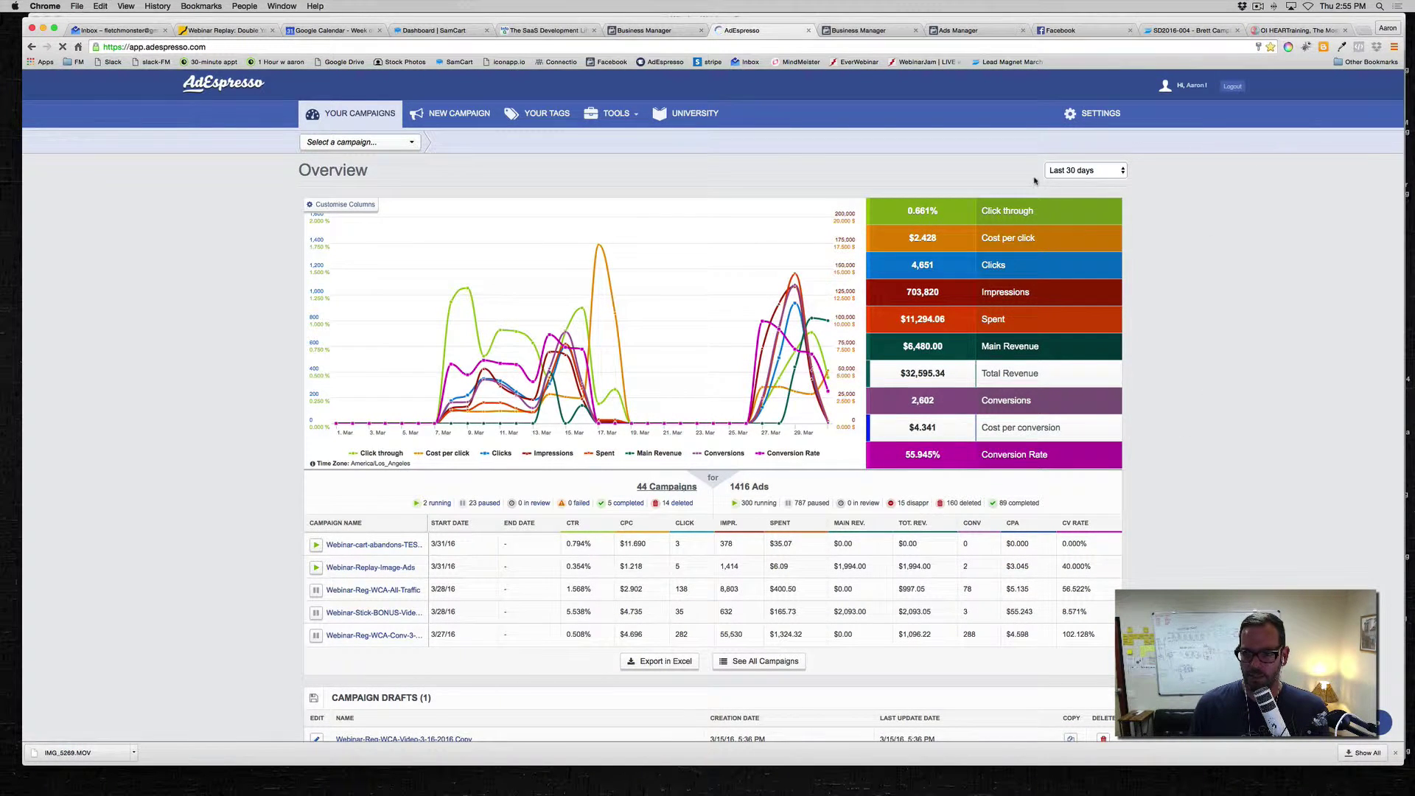
{"action": "left_click", "coordinate": [1079, 170]}
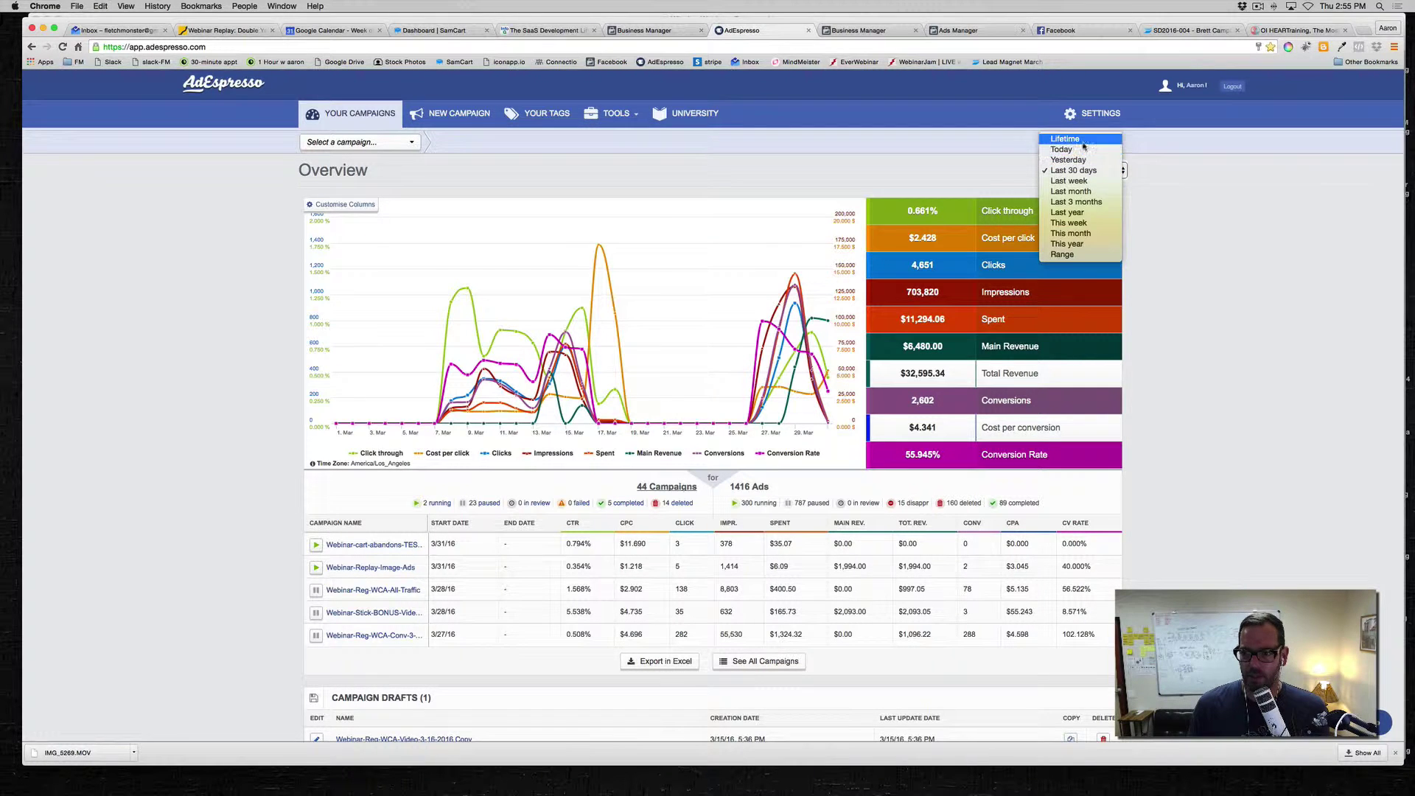
{"action": "left_click", "coordinate": [1082, 141]}
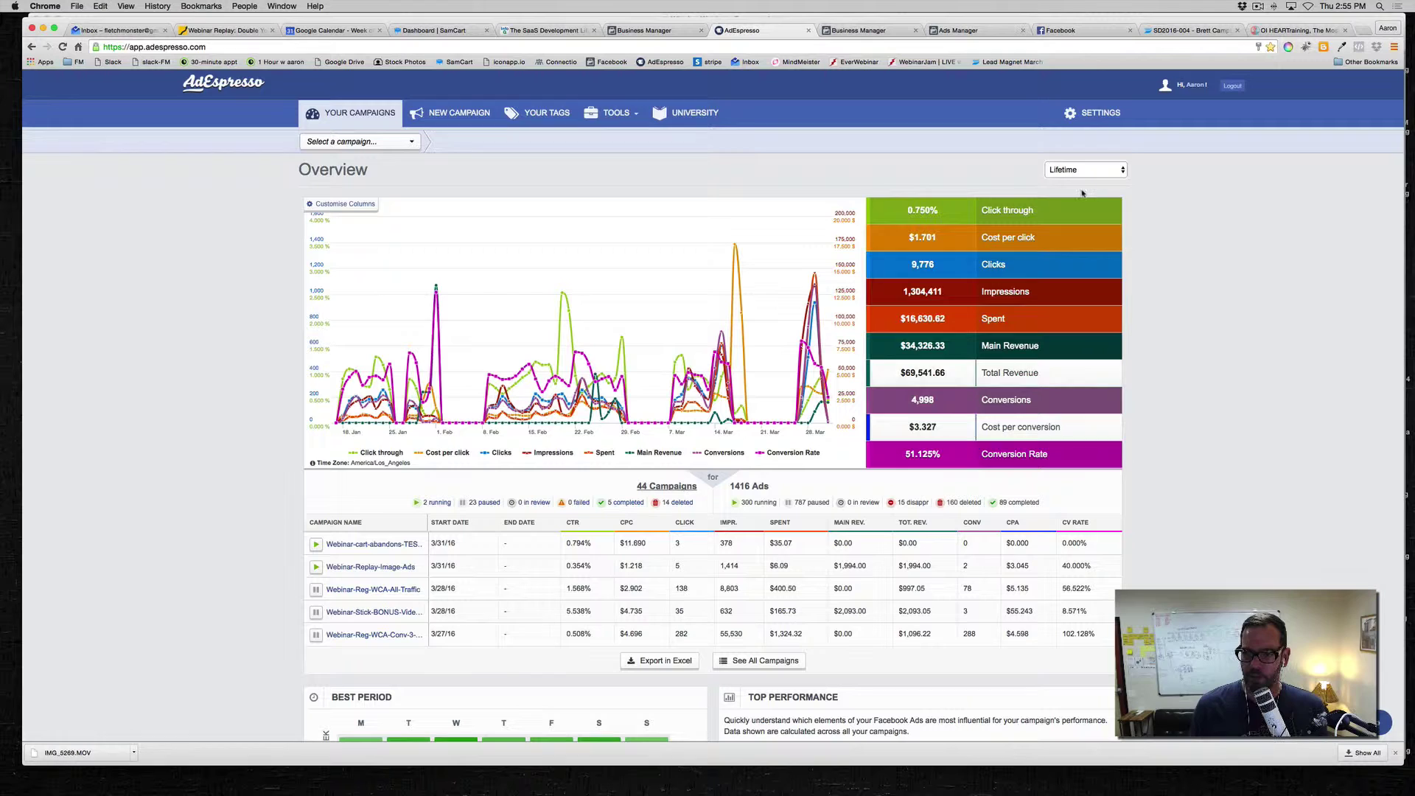
Set the overview date range back to Last 30 days.
{"action": "left_click", "coordinate": [1086, 171]}
{"action": "left_click", "coordinate": [1073, 202]}
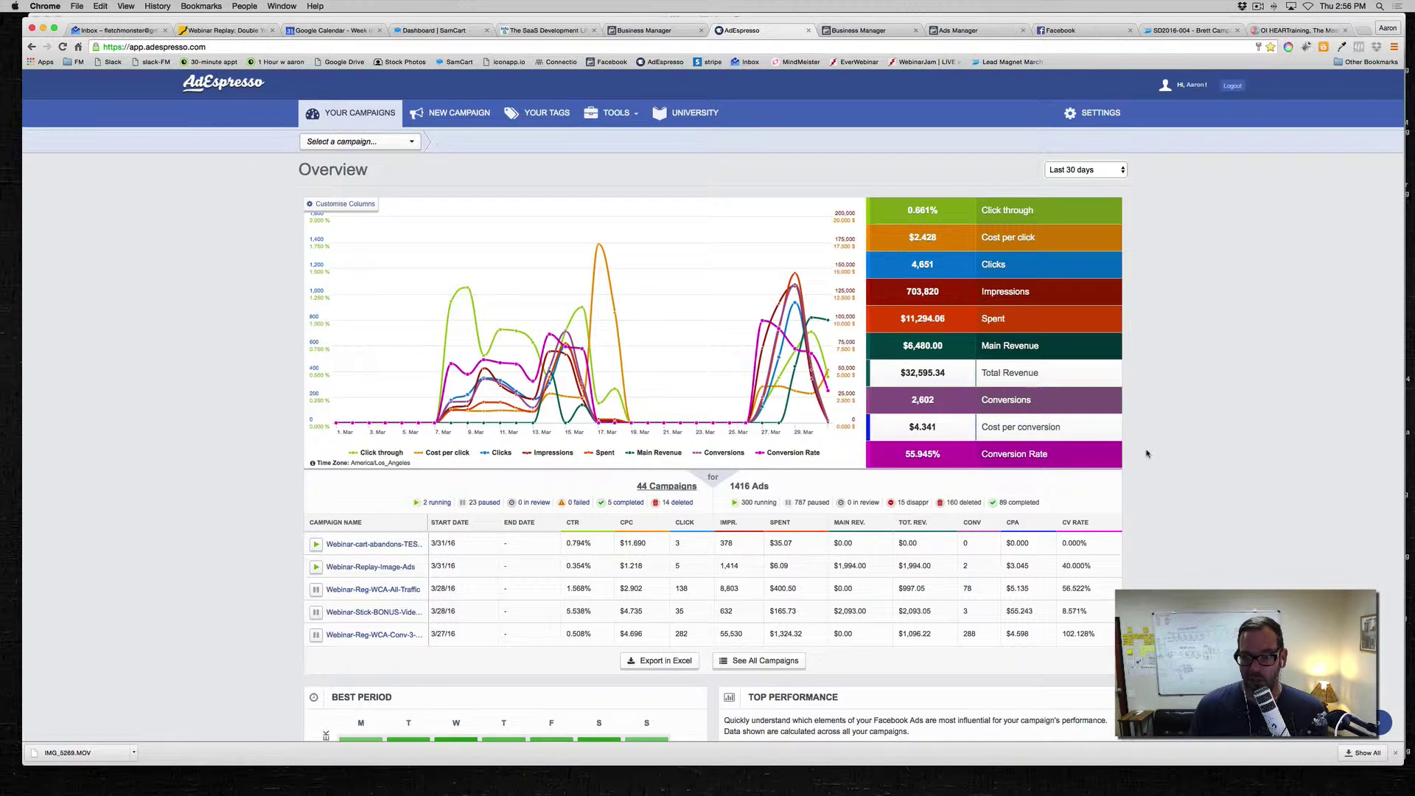
{"action": "scroll", "coordinate": [1160, 446], "scroll_direction": "down", "scroll_amount": 2}
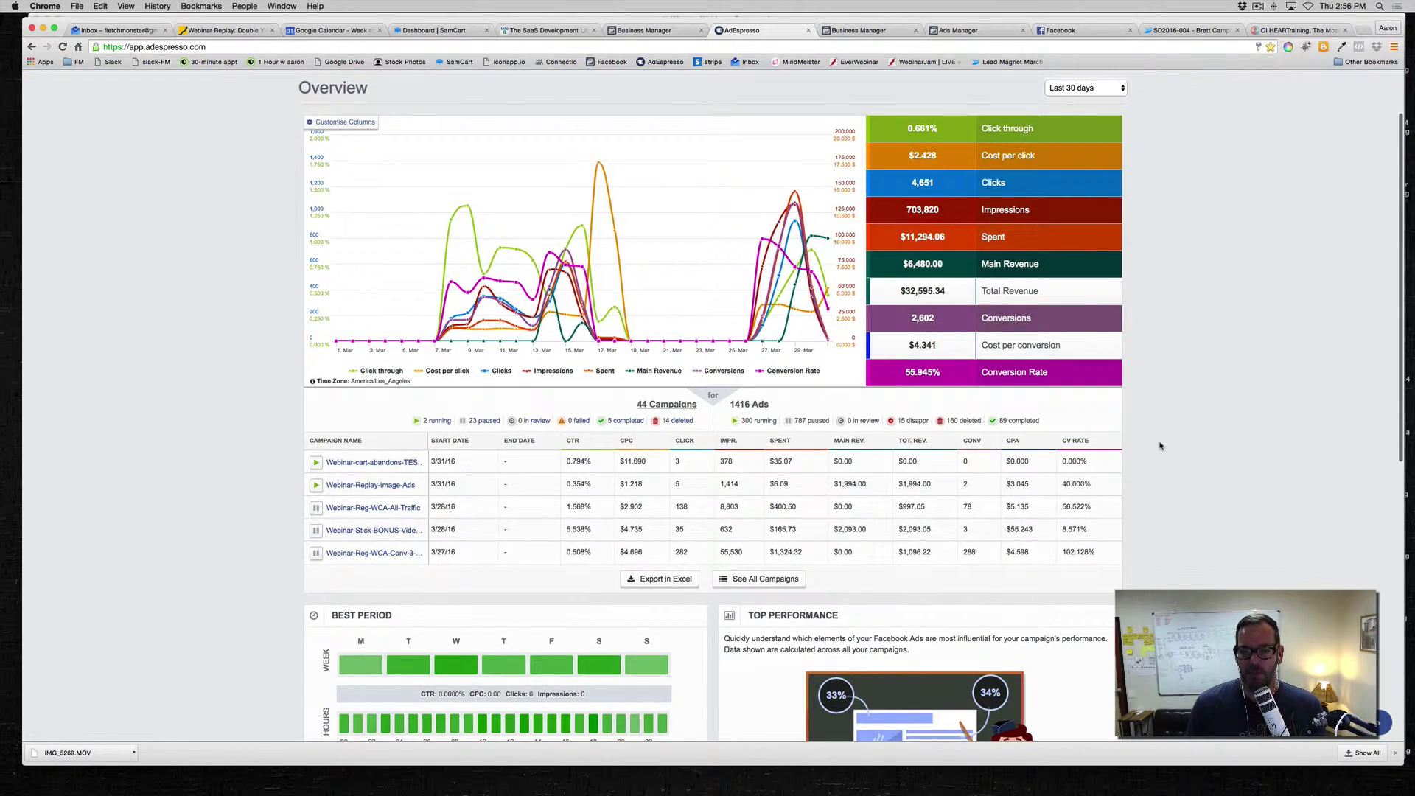
{"action": "scroll", "coordinate": [1161, 445], "scroll_direction": "up", "scroll_amount": 2}
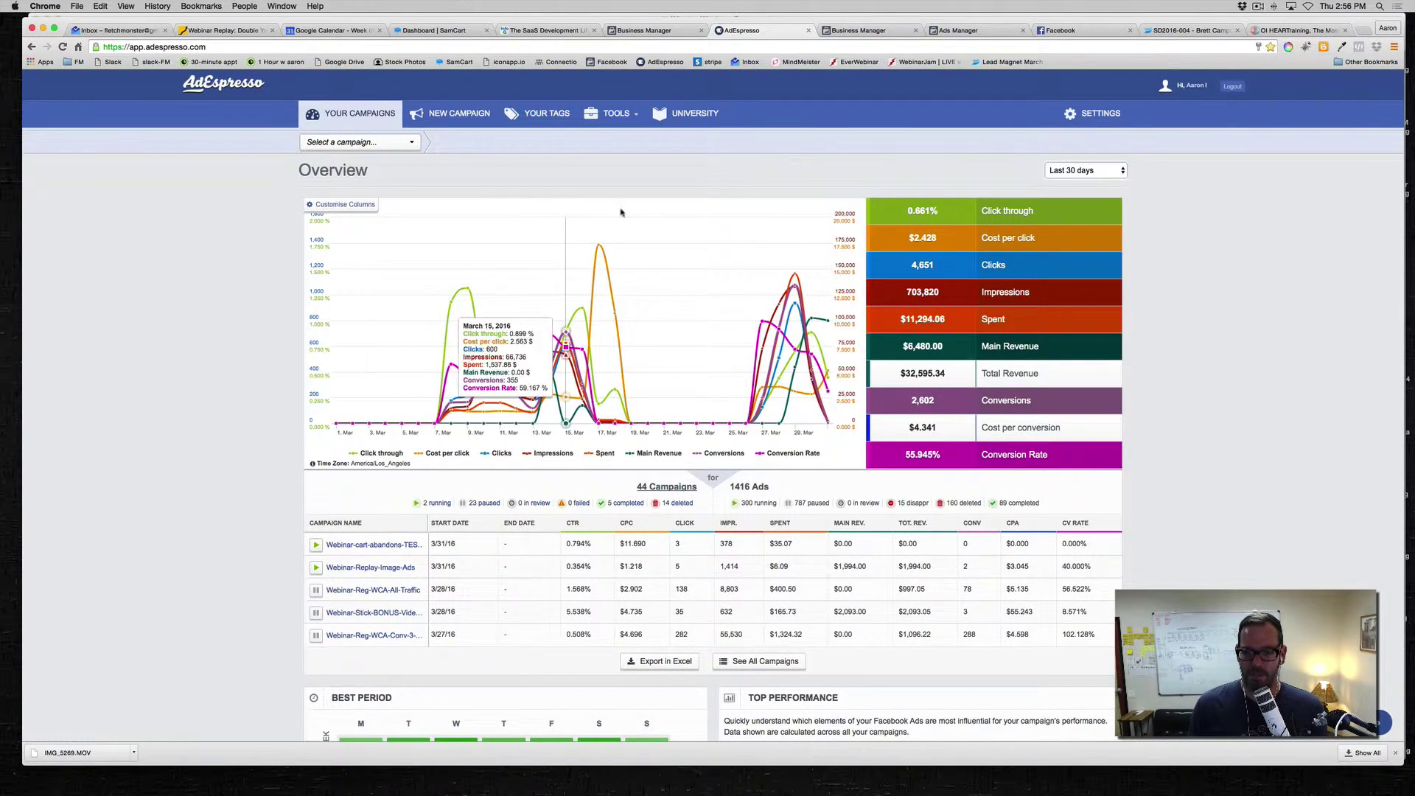
Open the Webinar-Replay-Image-Ads campaign dashboard and scroll through its Goals/Conversions results.
{"action": "left_click", "coordinate": [388, 144]}
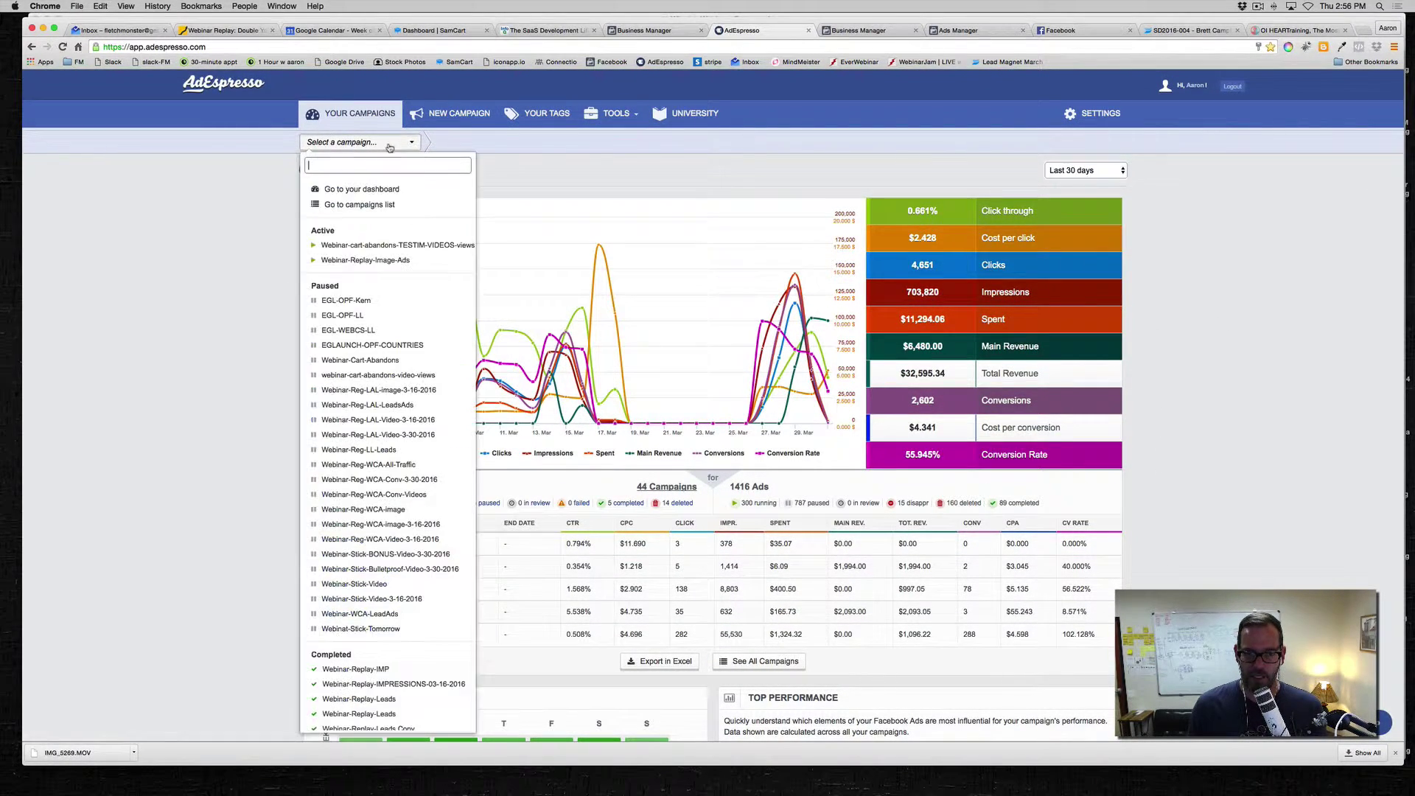
{"action": "left_click", "coordinate": [372, 261]}
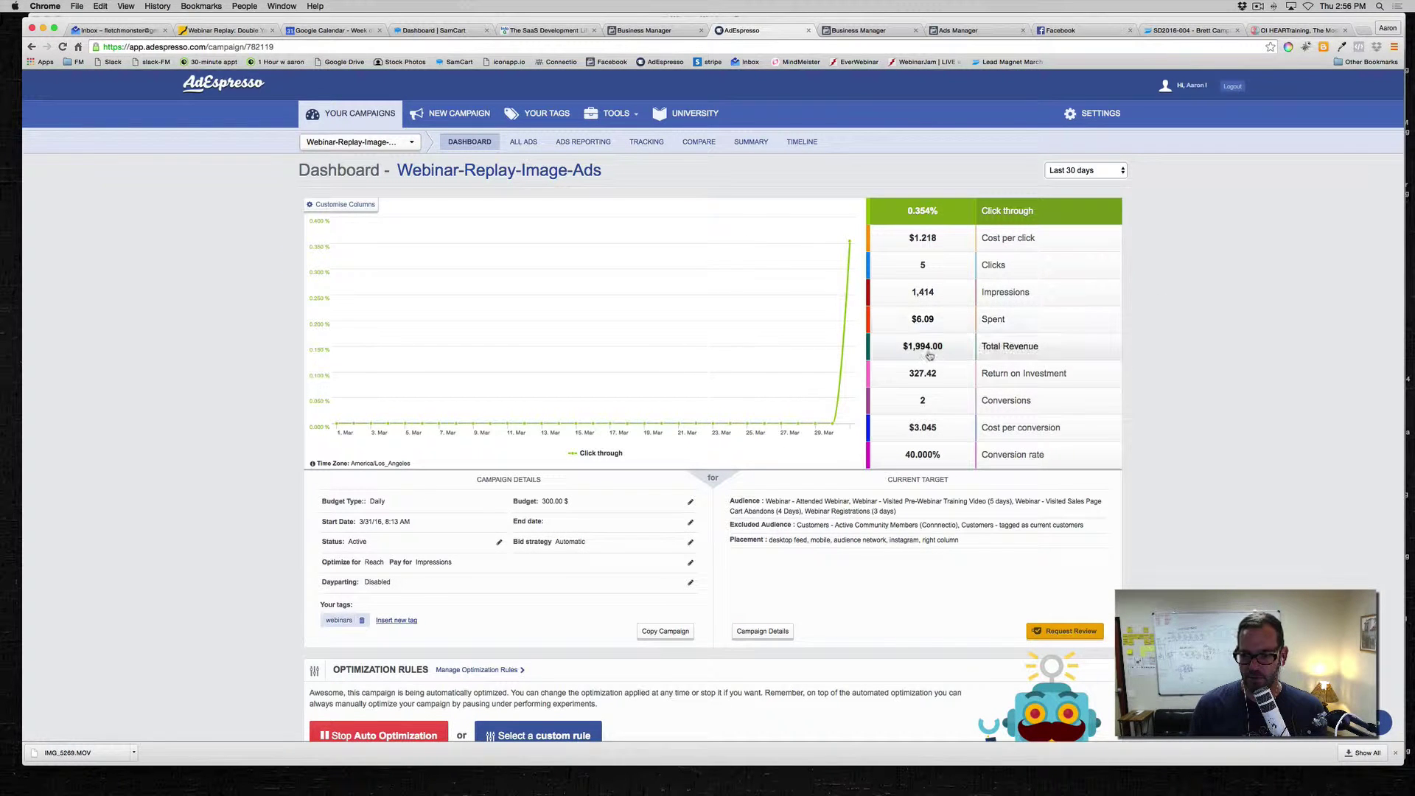
{"action": "scroll", "coordinate": [912, 348], "scroll_direction": "down", "scroll_amount": 15}
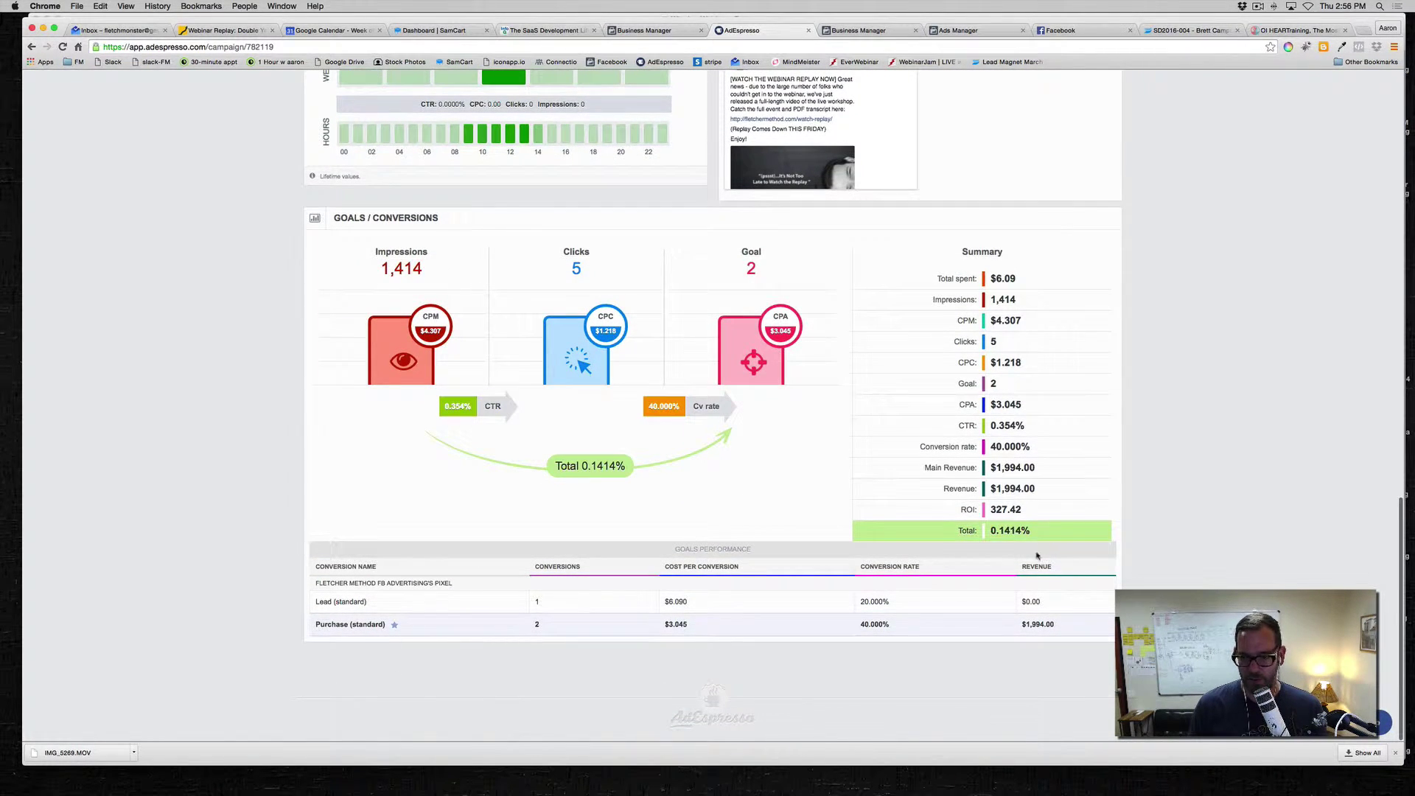
{"action": "scroll", "coordinate": [879, 567], "scroll_direction": "up", "scroll_amount": 10}
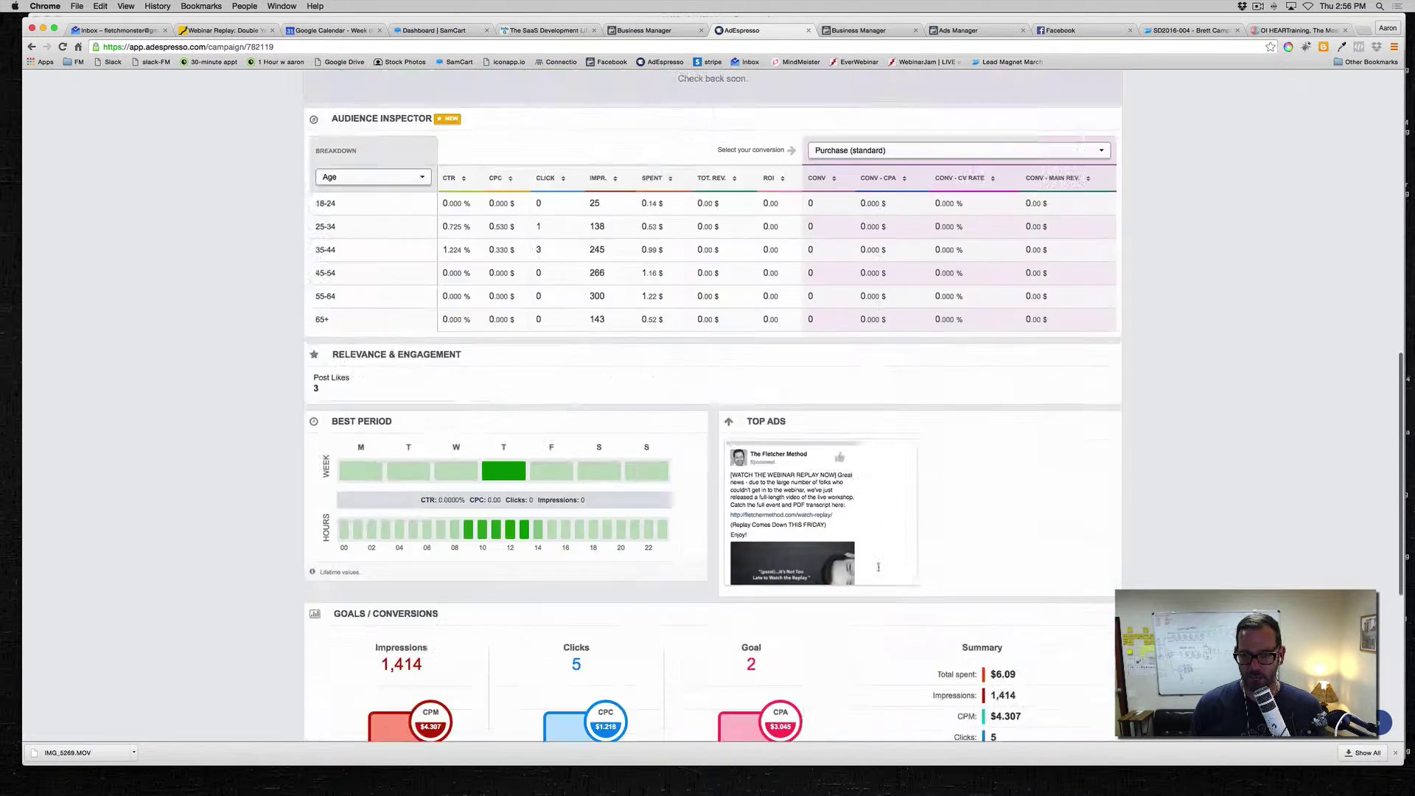
{"action": "scroll", "coordinate": [879, 567], "scroll_direction": "up", "scroll_amount": 3}
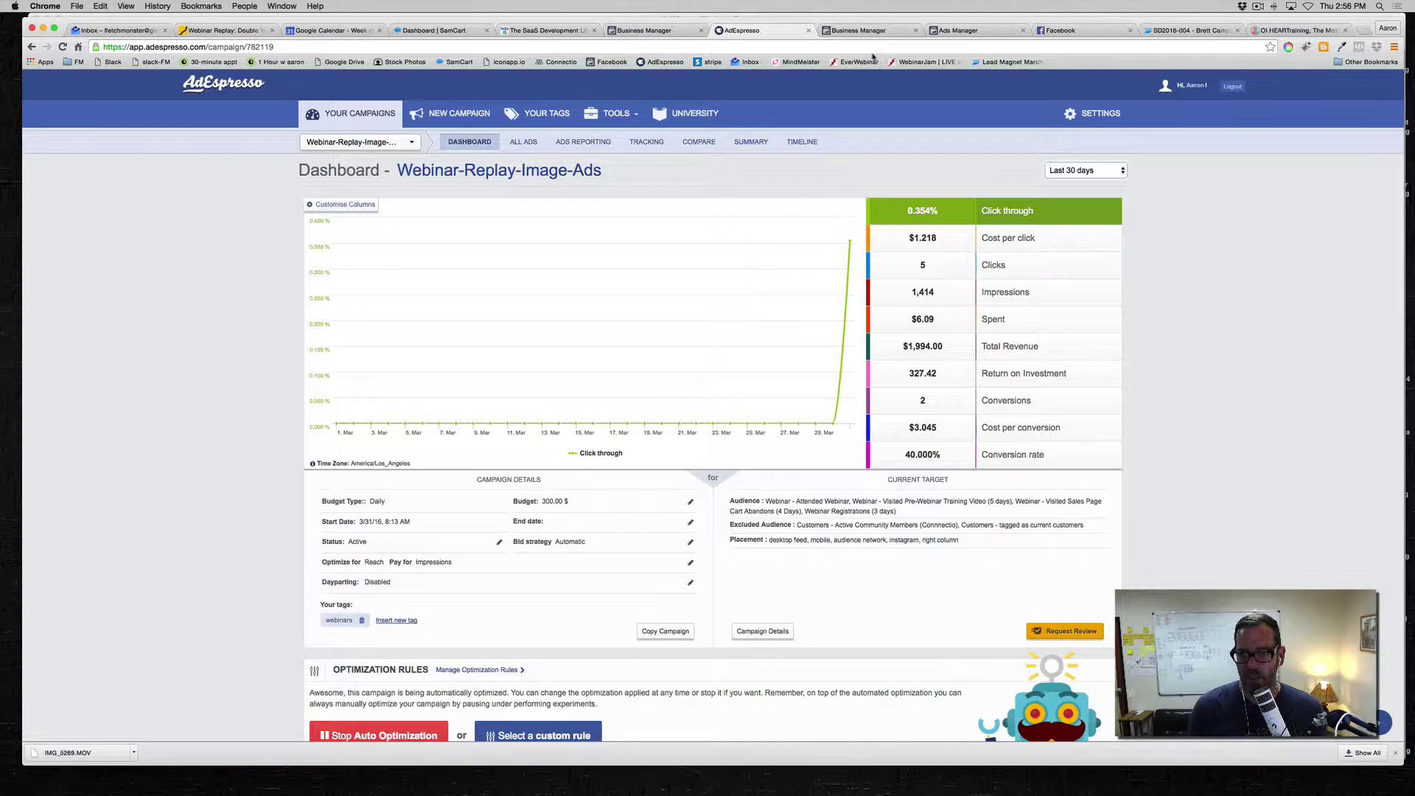
In Ads Manager, view the Fletcher Method pixel's install code via Actions, then close it with Done.
{"action": "left_click", "coordinate": [956, 32]}
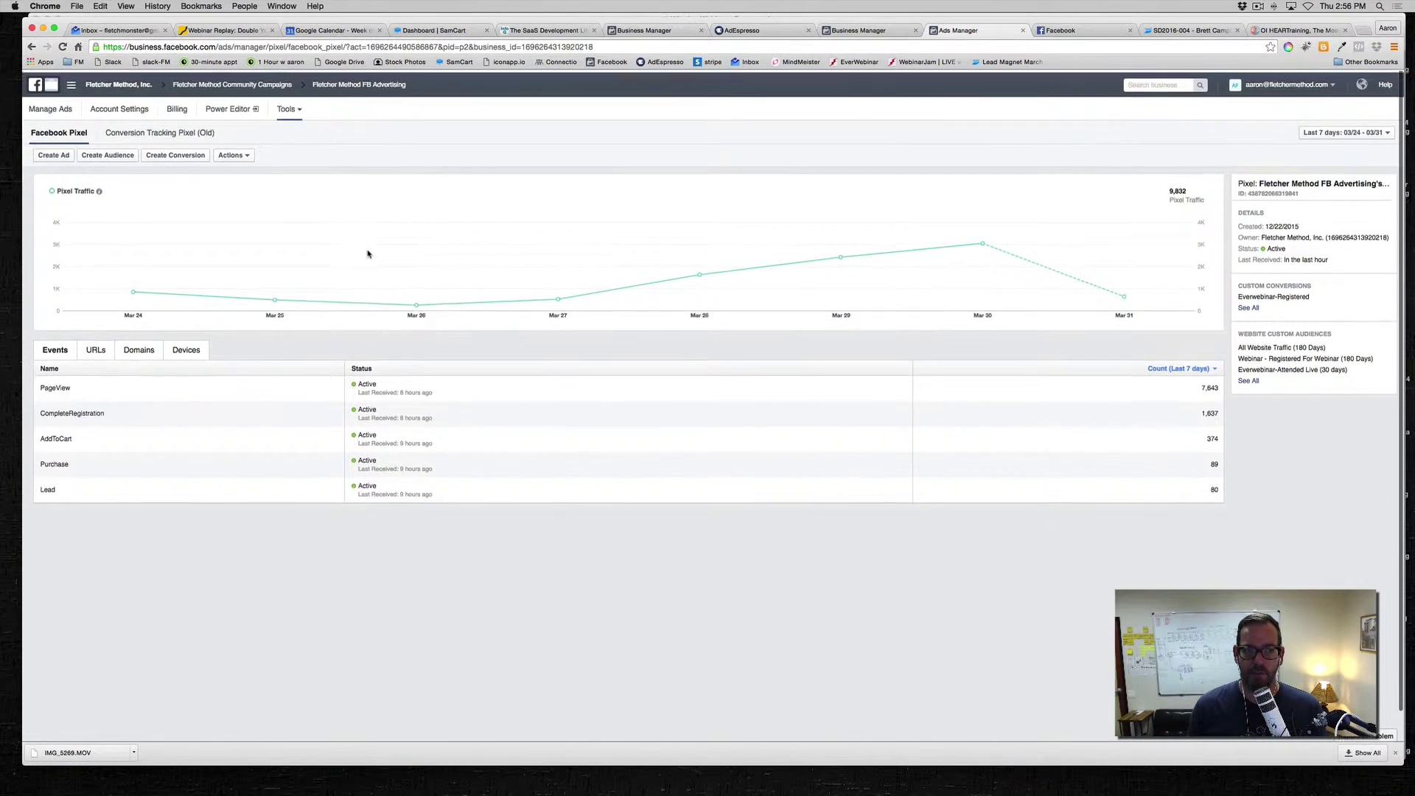
{"action": "left_click", "coordinate": [241, 153]}
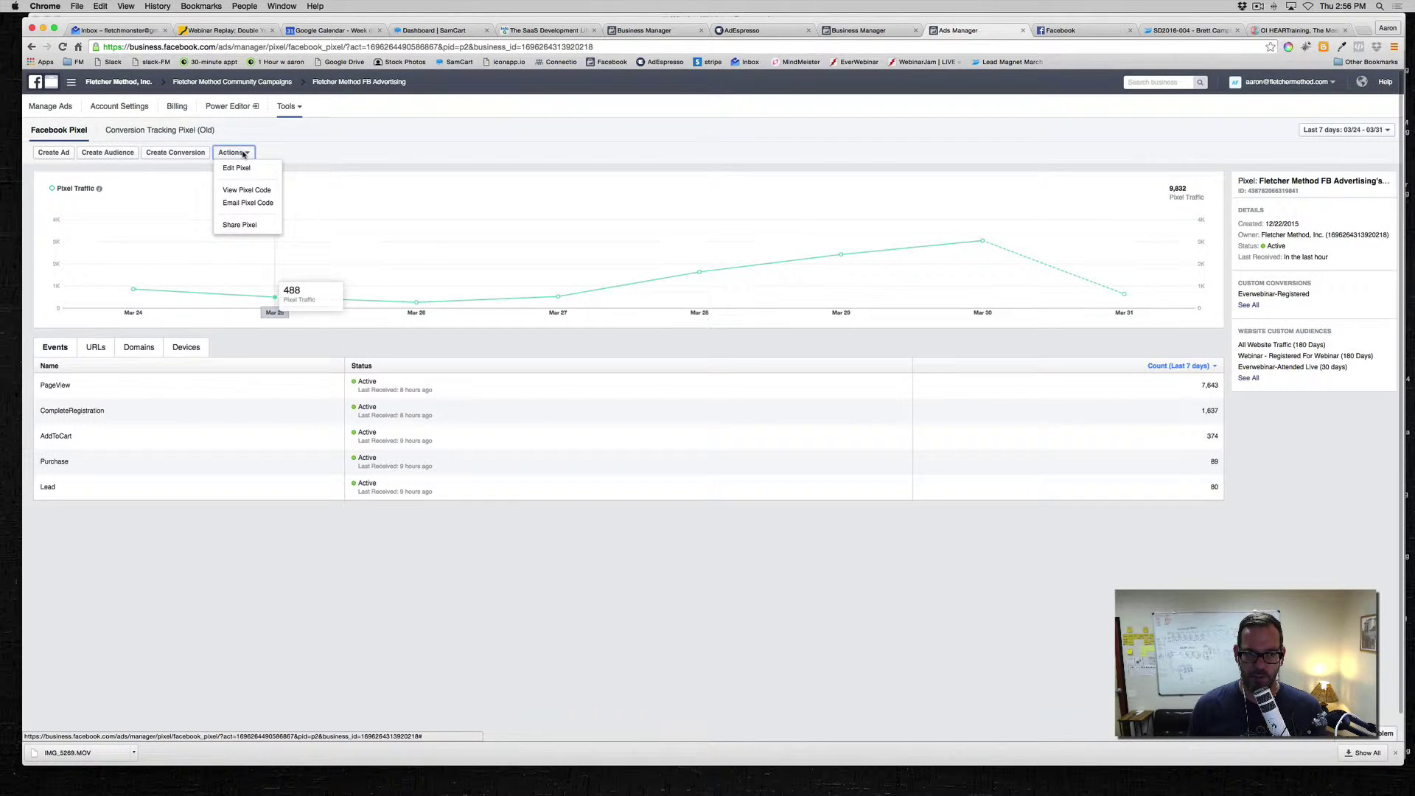
{"action": "left_click", "coordinate": [246, 190]}
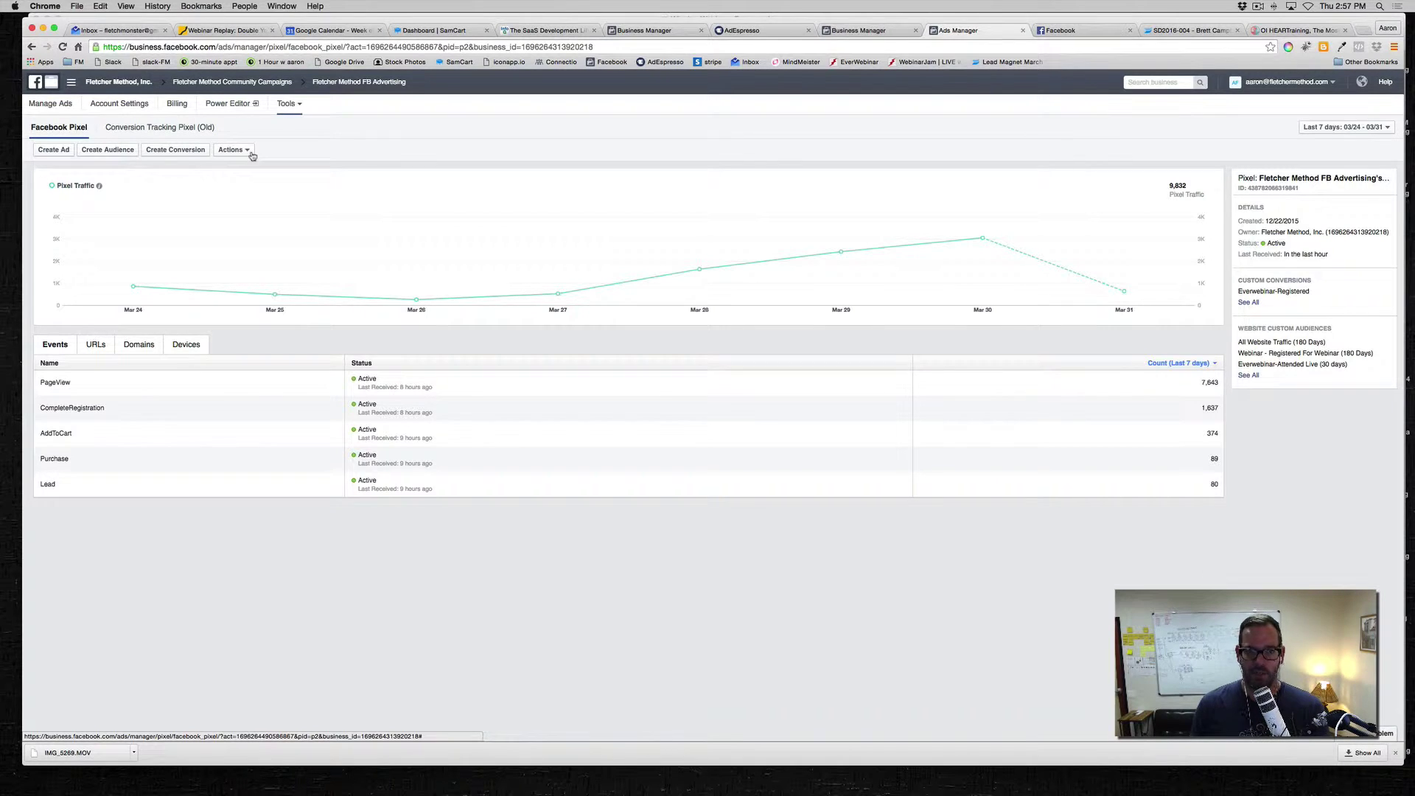
{"action": "scroll", "coordinate": [315, 208], "scroll_direction": "down", "scroll_amount": 1}
{"action": "scroll", "coordinate": [353, 208], "scroll_direction": "up", "scroll_amount": 1}
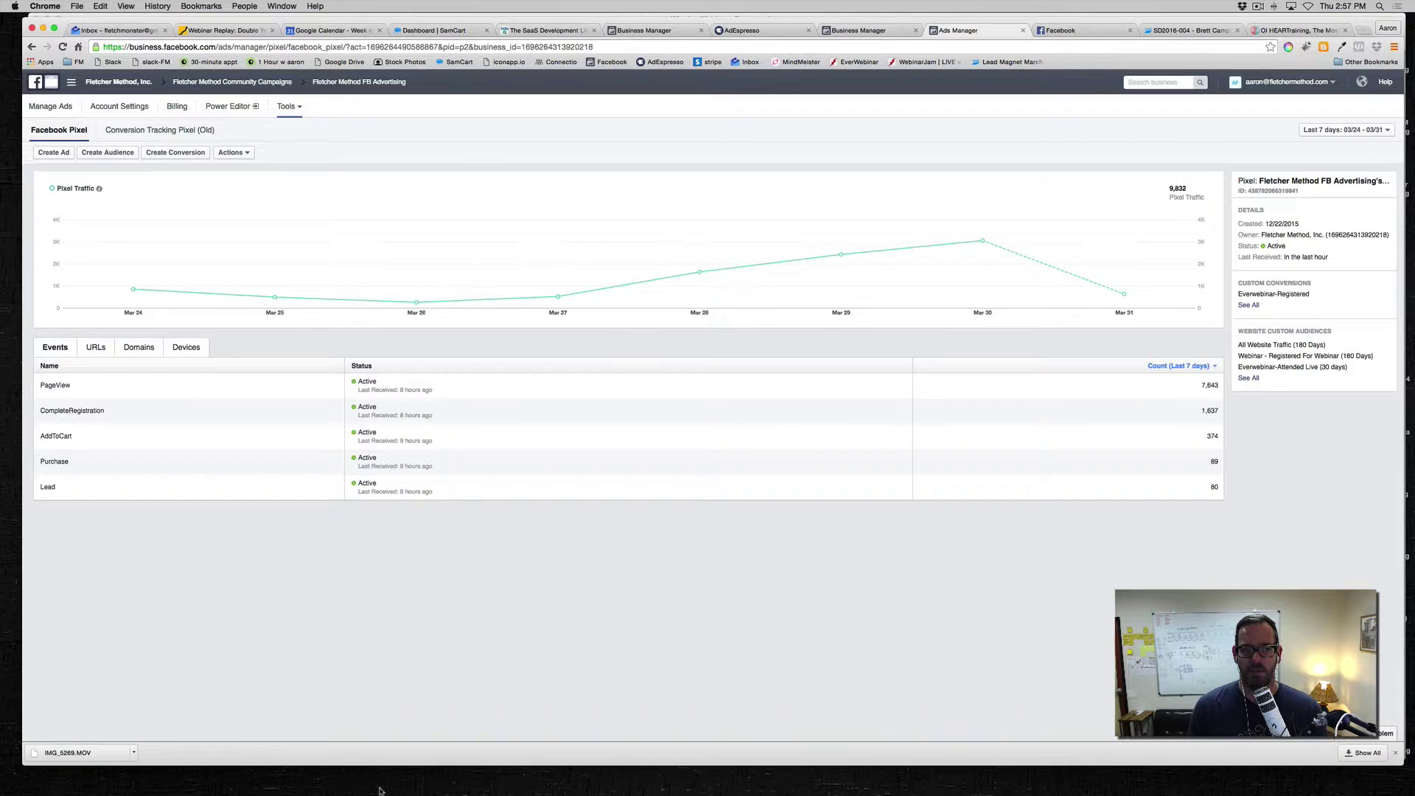
{"action": "left_click", "coordinate": [246, 156]}
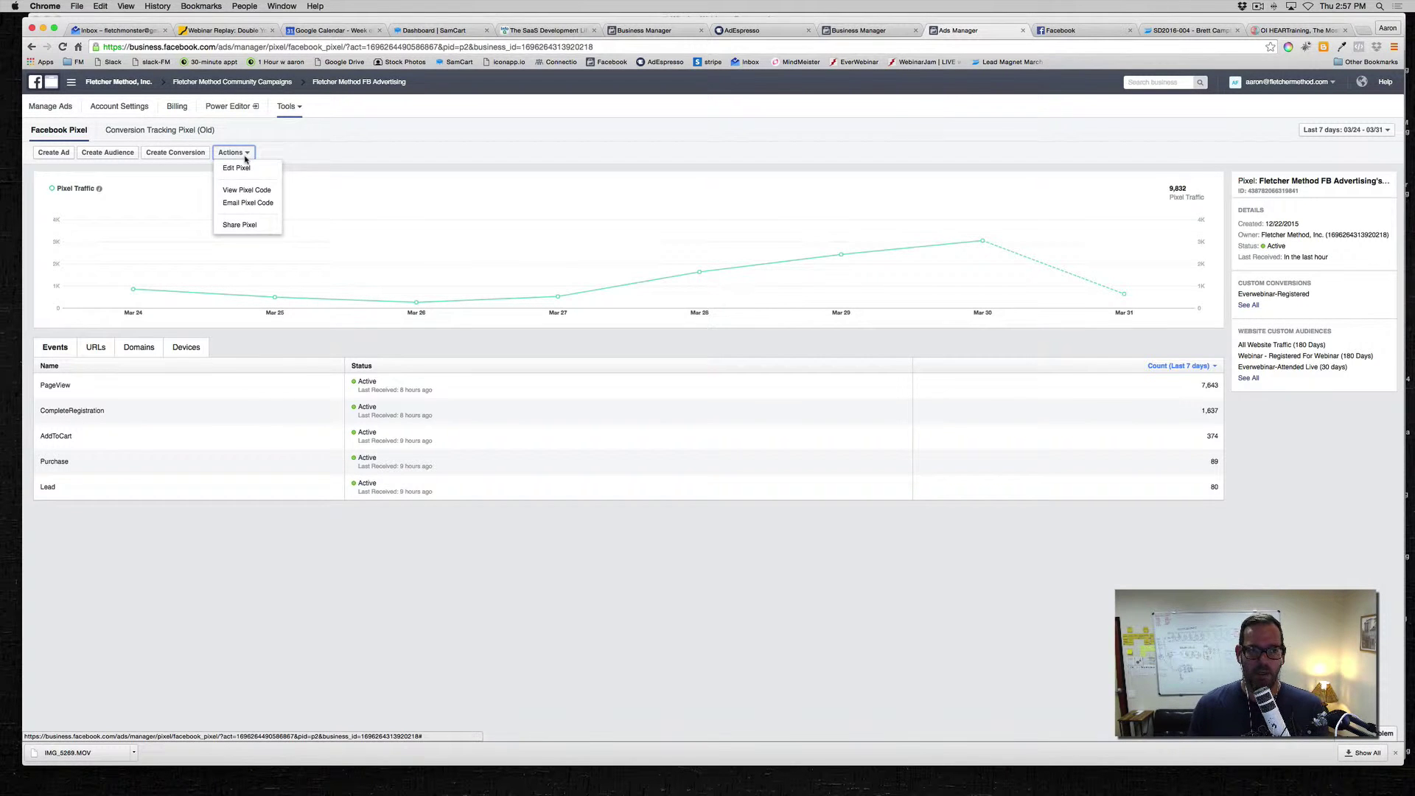
{"action": "left_click", "coordinate": [252, 190]}
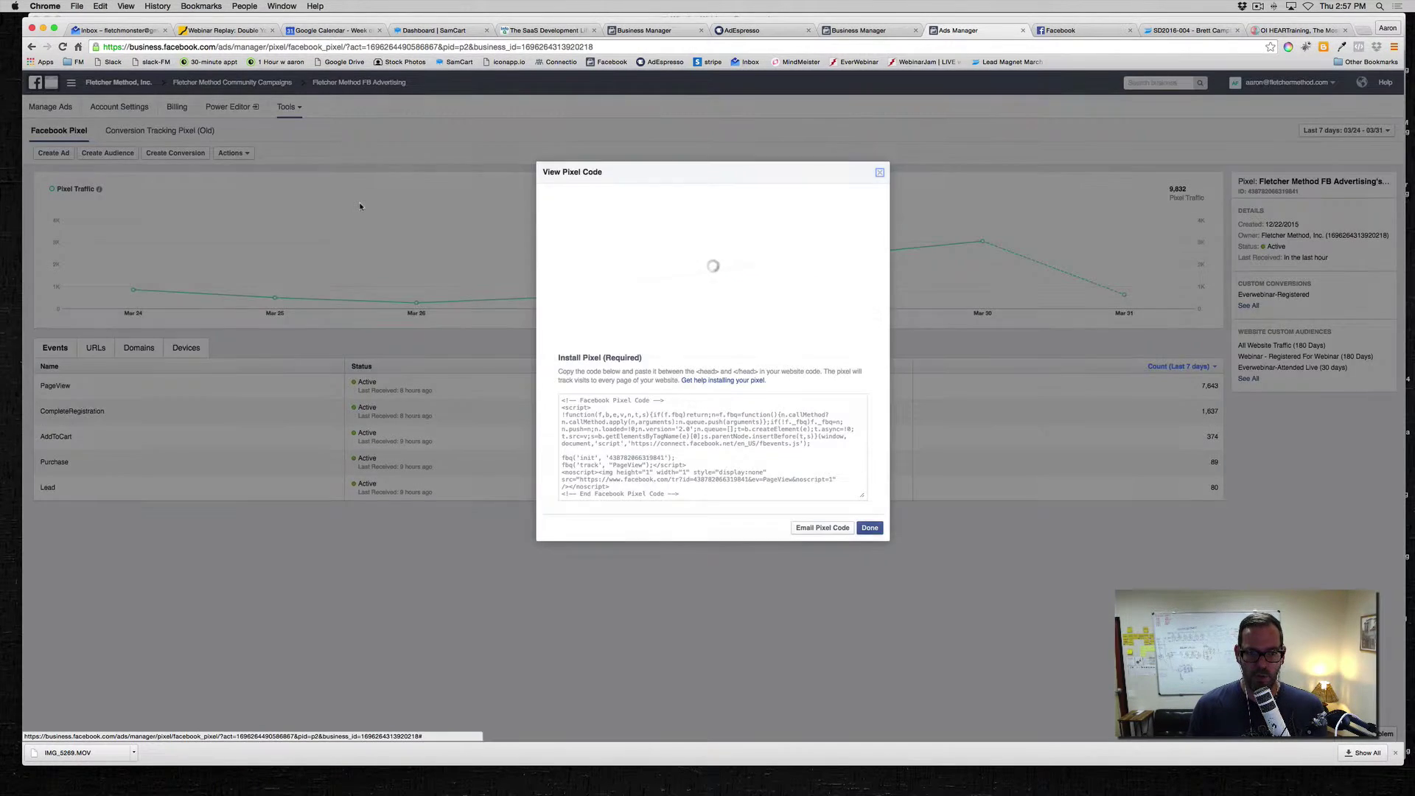
{"action": "left_click", "coordinate": [562, 401]}
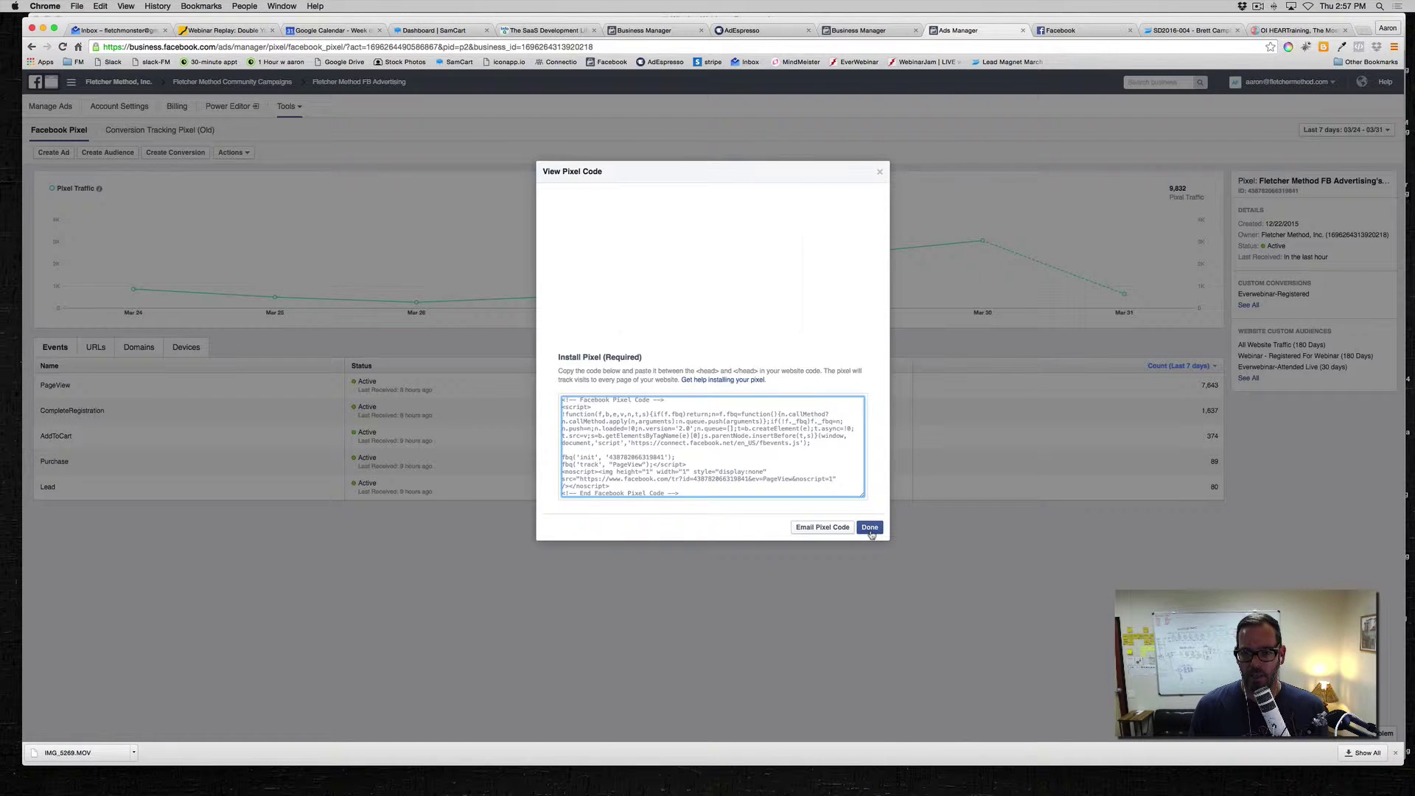
{"action": "left_click", "coordinate": [870, 527]}
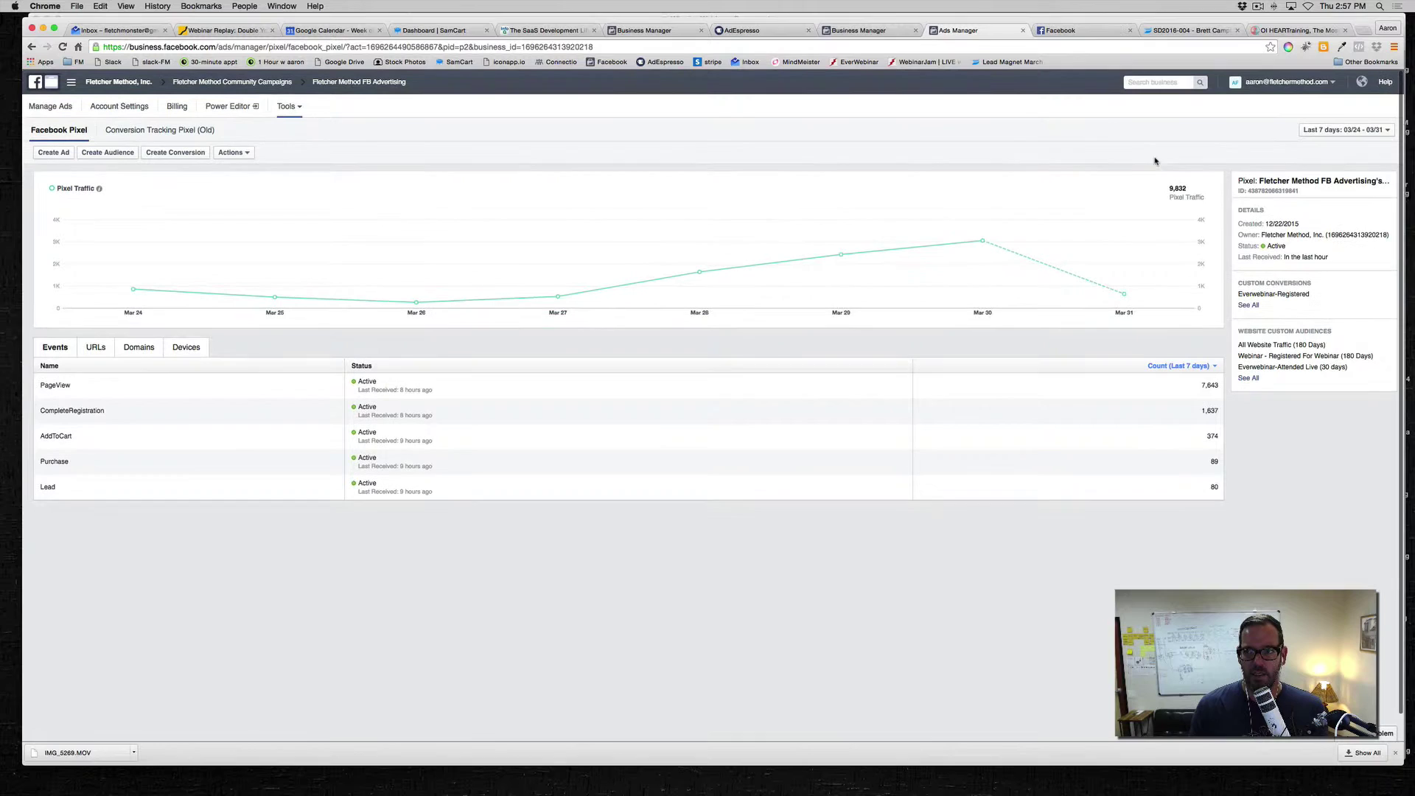
Switch to the Organic Intelligence business and open its ad account's Pixels page.
{"action": "left_click", "coordinate": [1286, 82]}
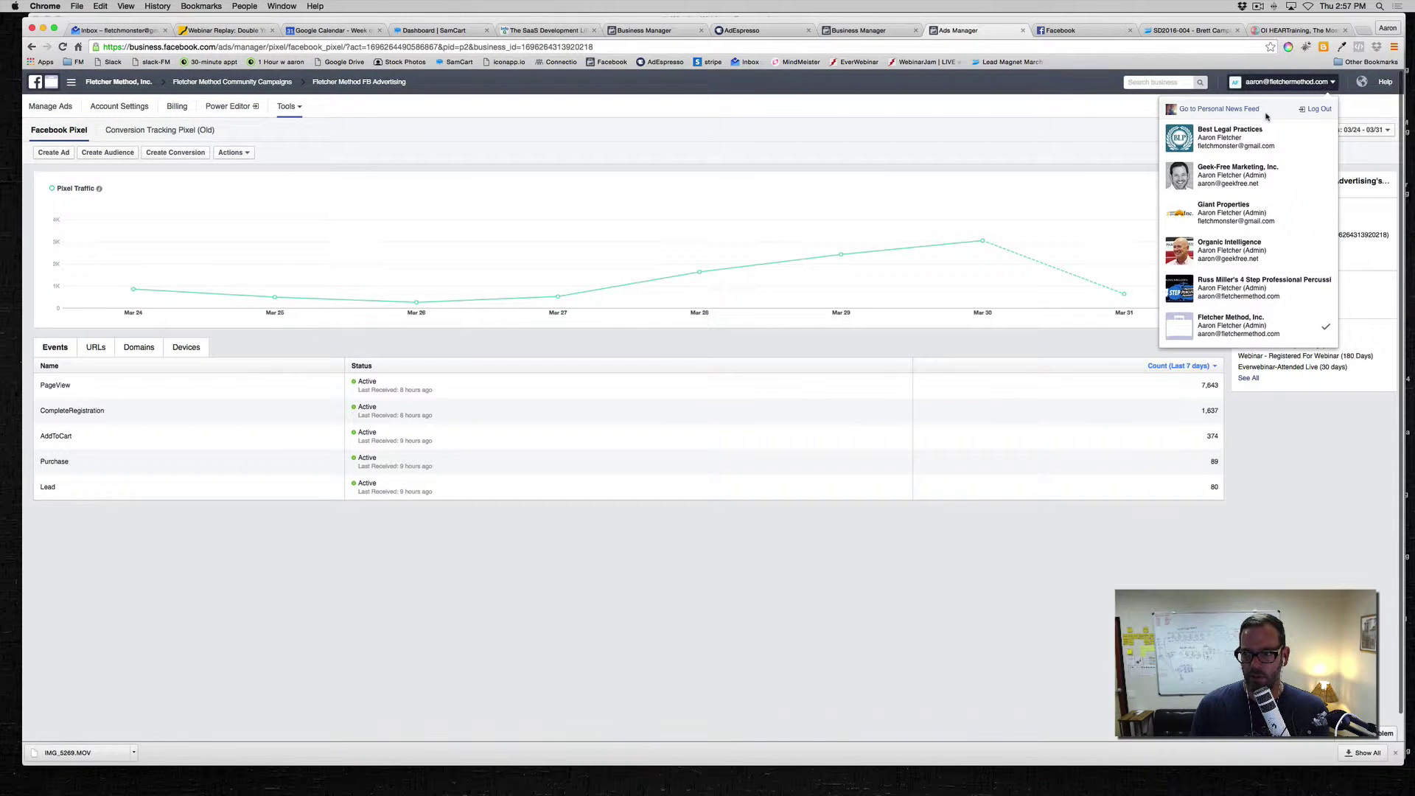
{"action": "left_click", "coordinate": [1237, 250]}
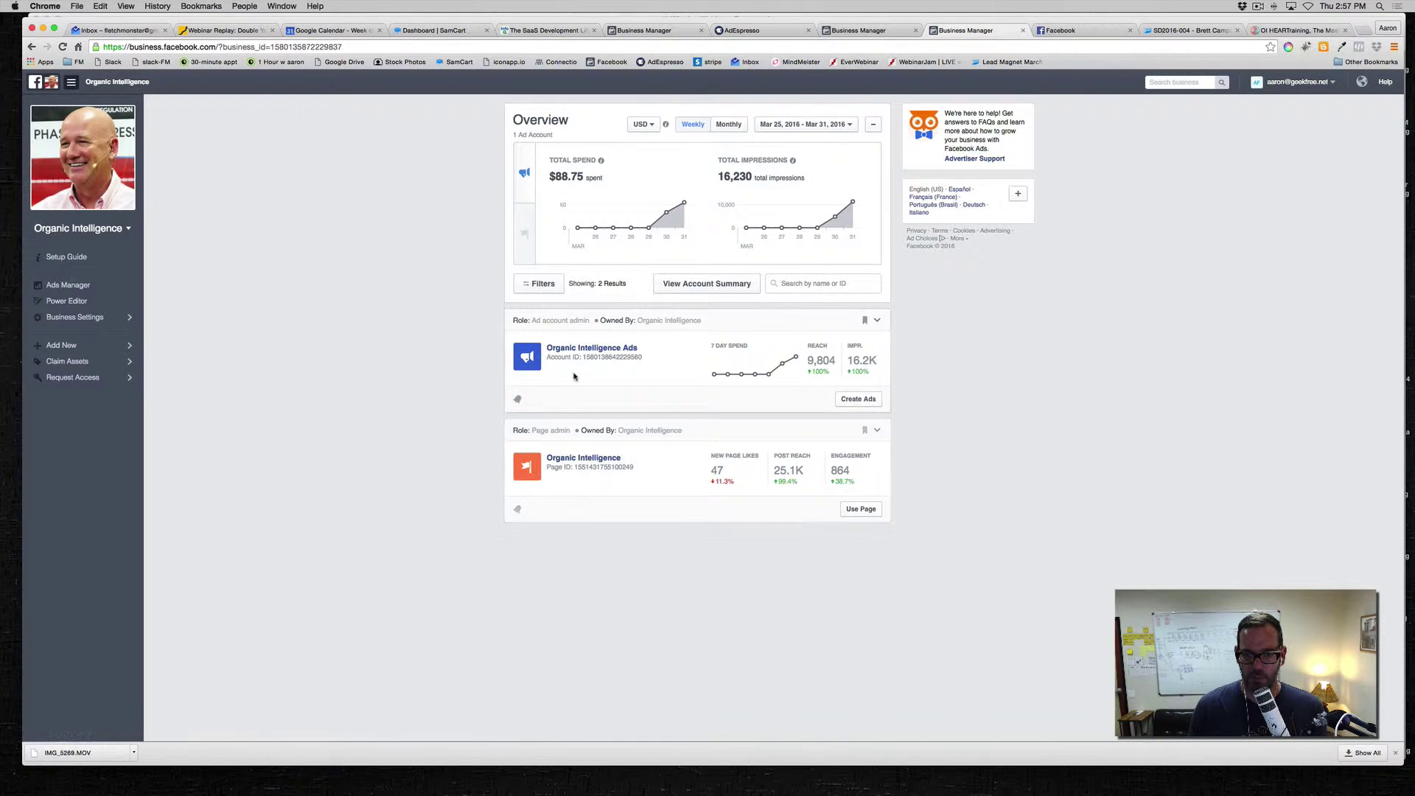
{"action": "left_click", "coordinate": [600, 348]}
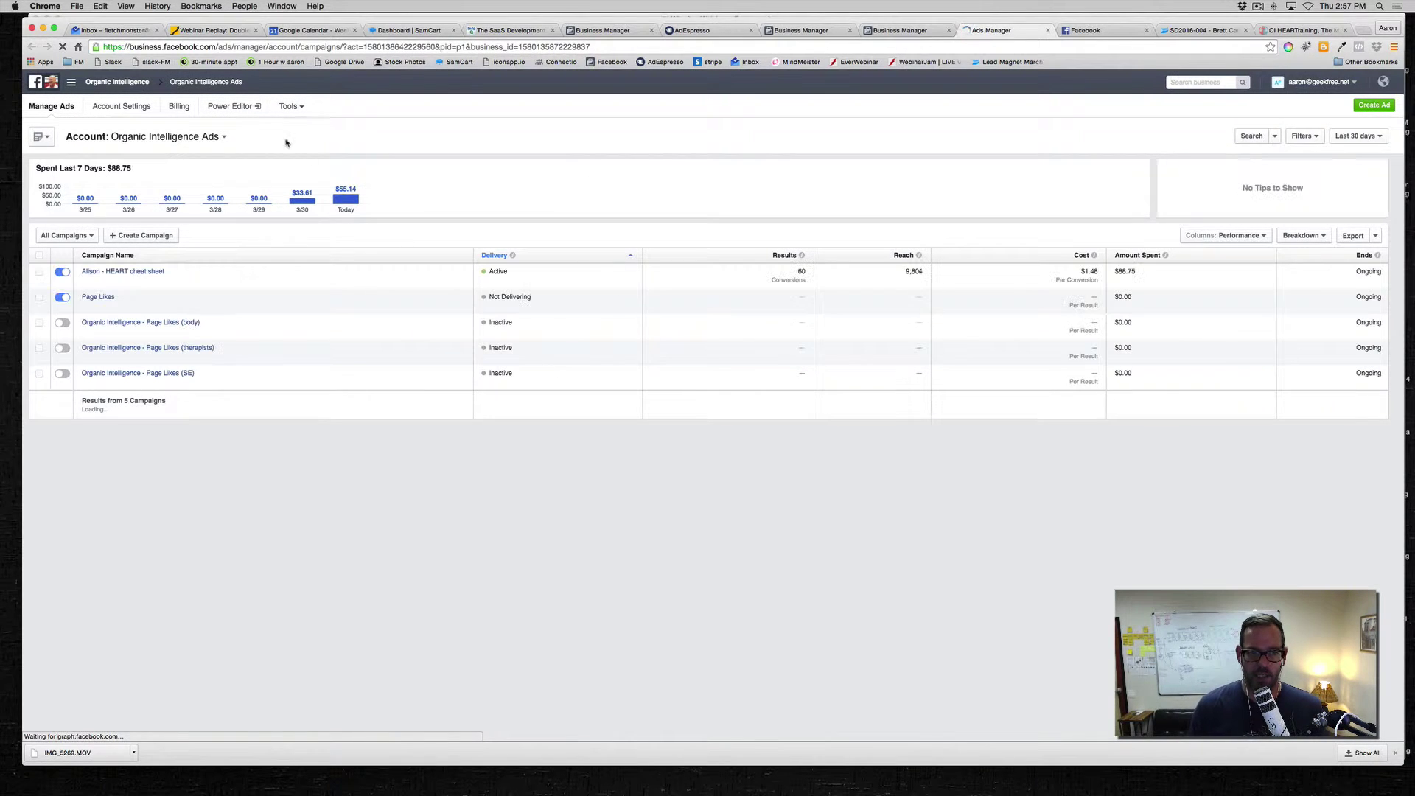
{"action": "left_click", "coordinate": [299, 109]}
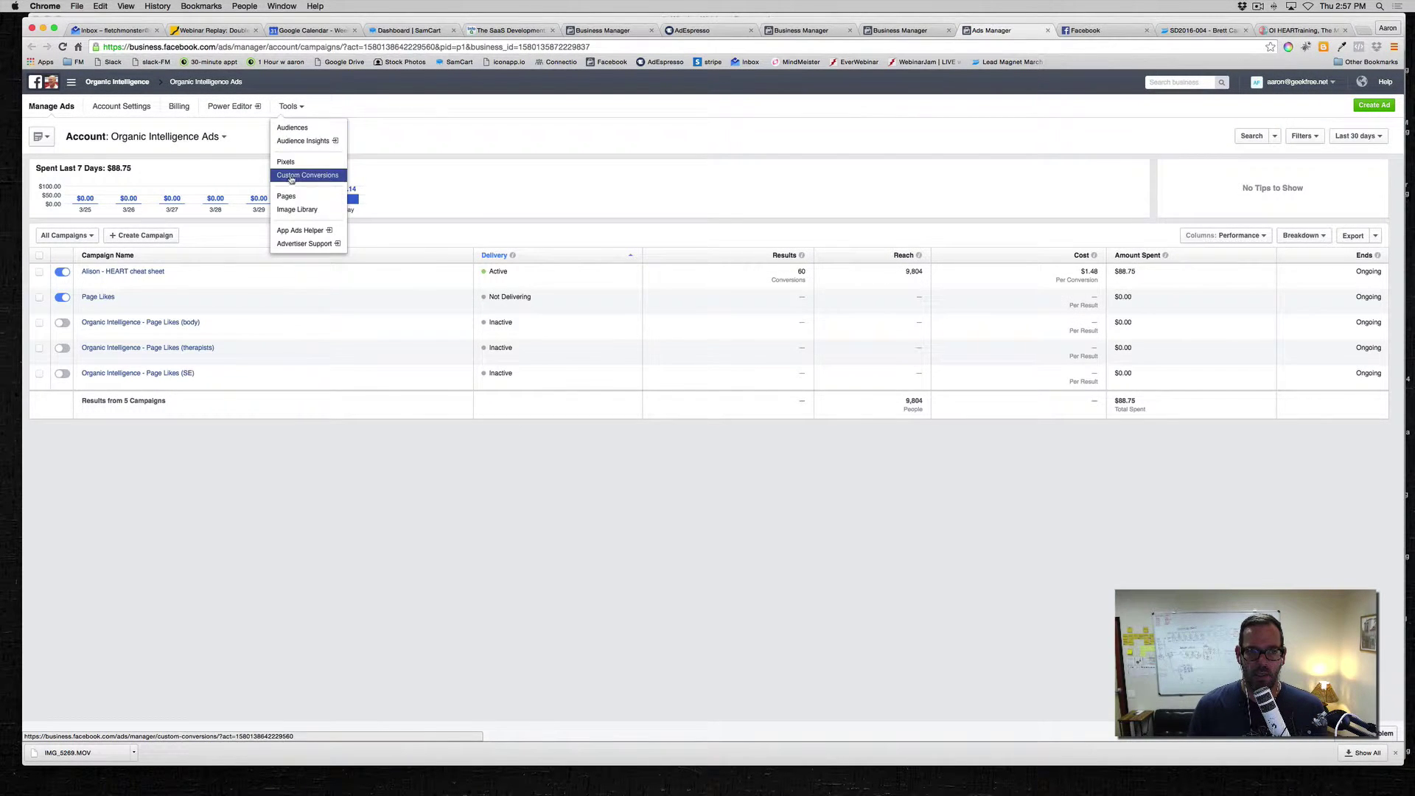
{"action": "left_click", "coordinate": [292, 169]}
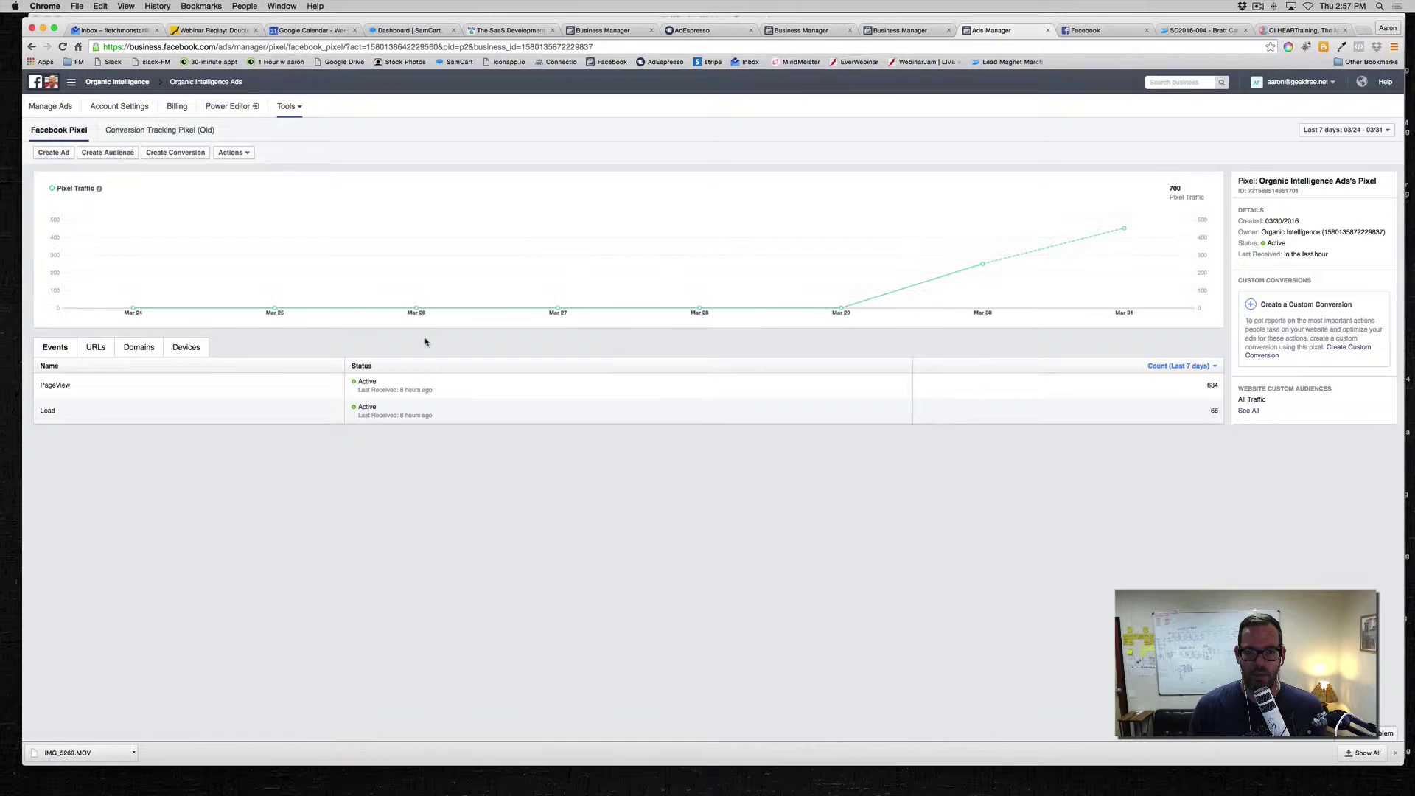
Select the Organic Intelligence pixel's entire install code, then bring Safari to the front.
{"action": "left_click", "coordinate": [240, 154]}
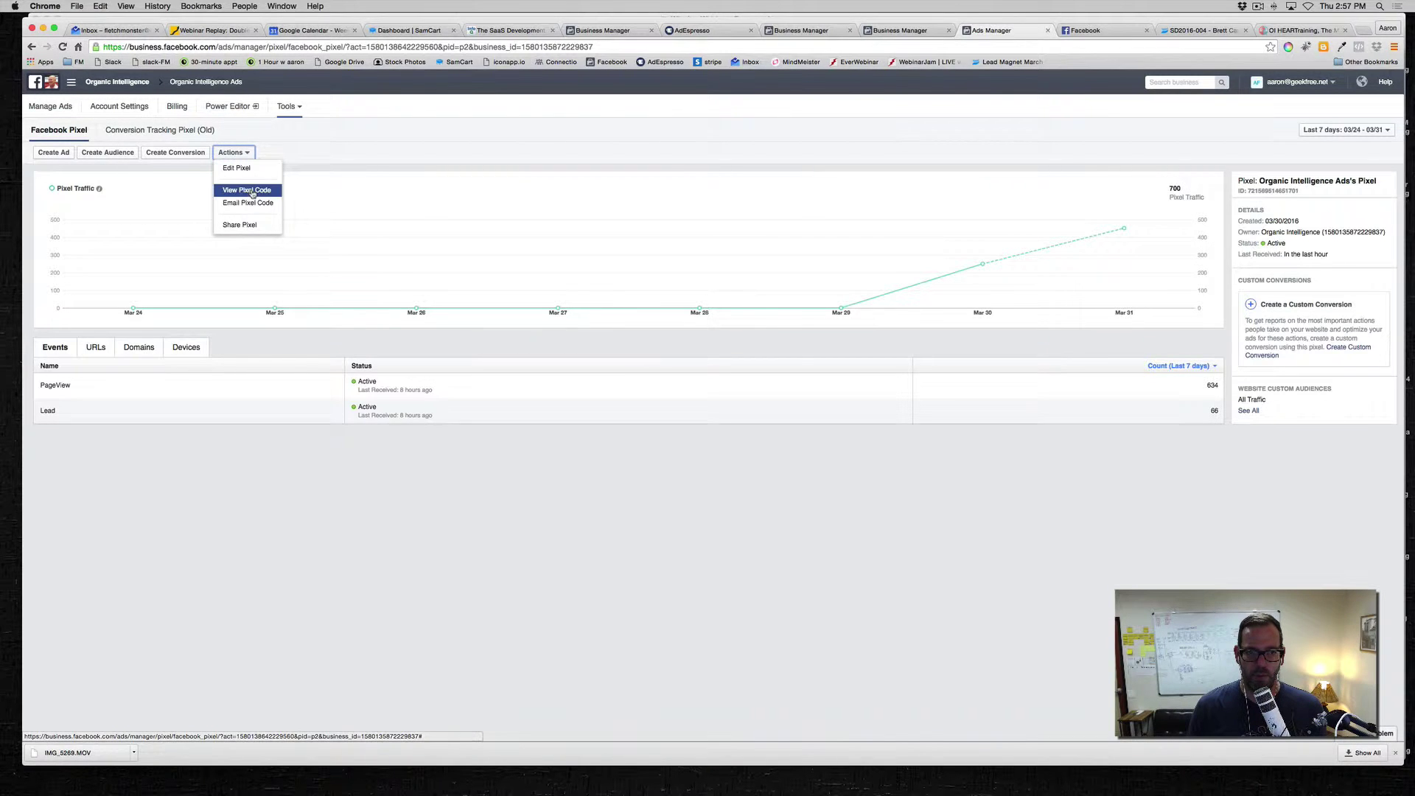
{"action": "left_click", "coordinate": [246, 189]}
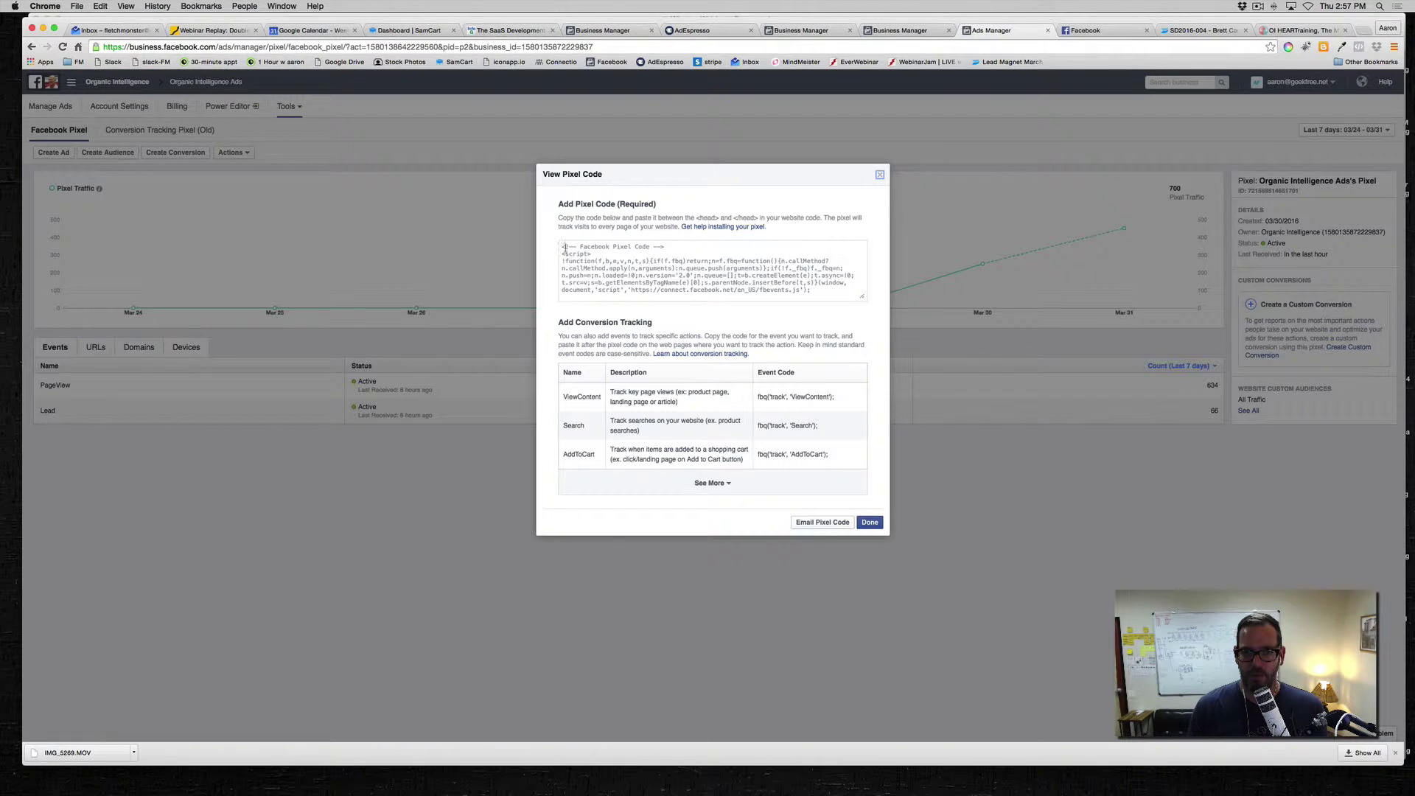
{"action": "left_click_drag", "start_coordinate": [562, 247], "coordinate": [815, 313]}
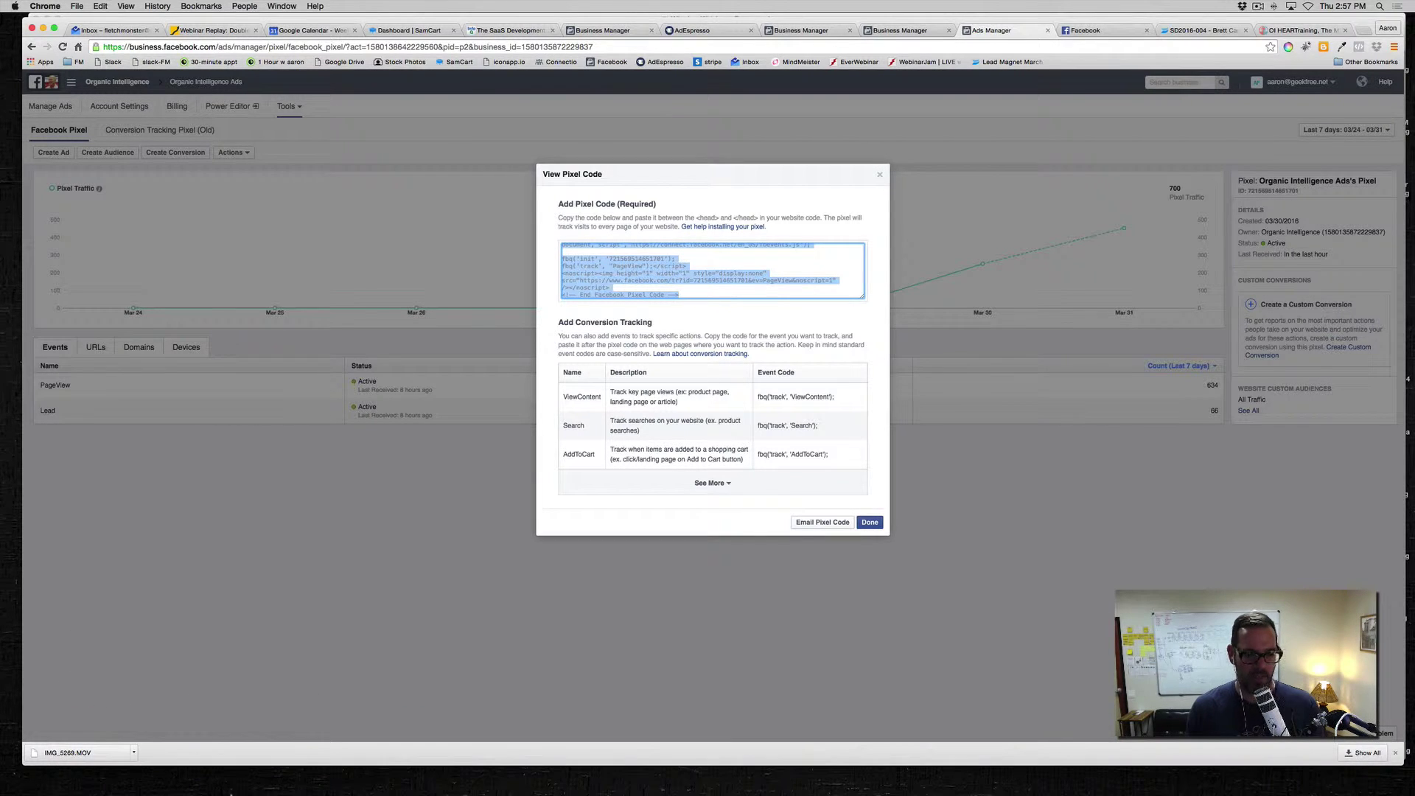
{"action": "left_click", "coordinate": [350, 759]}
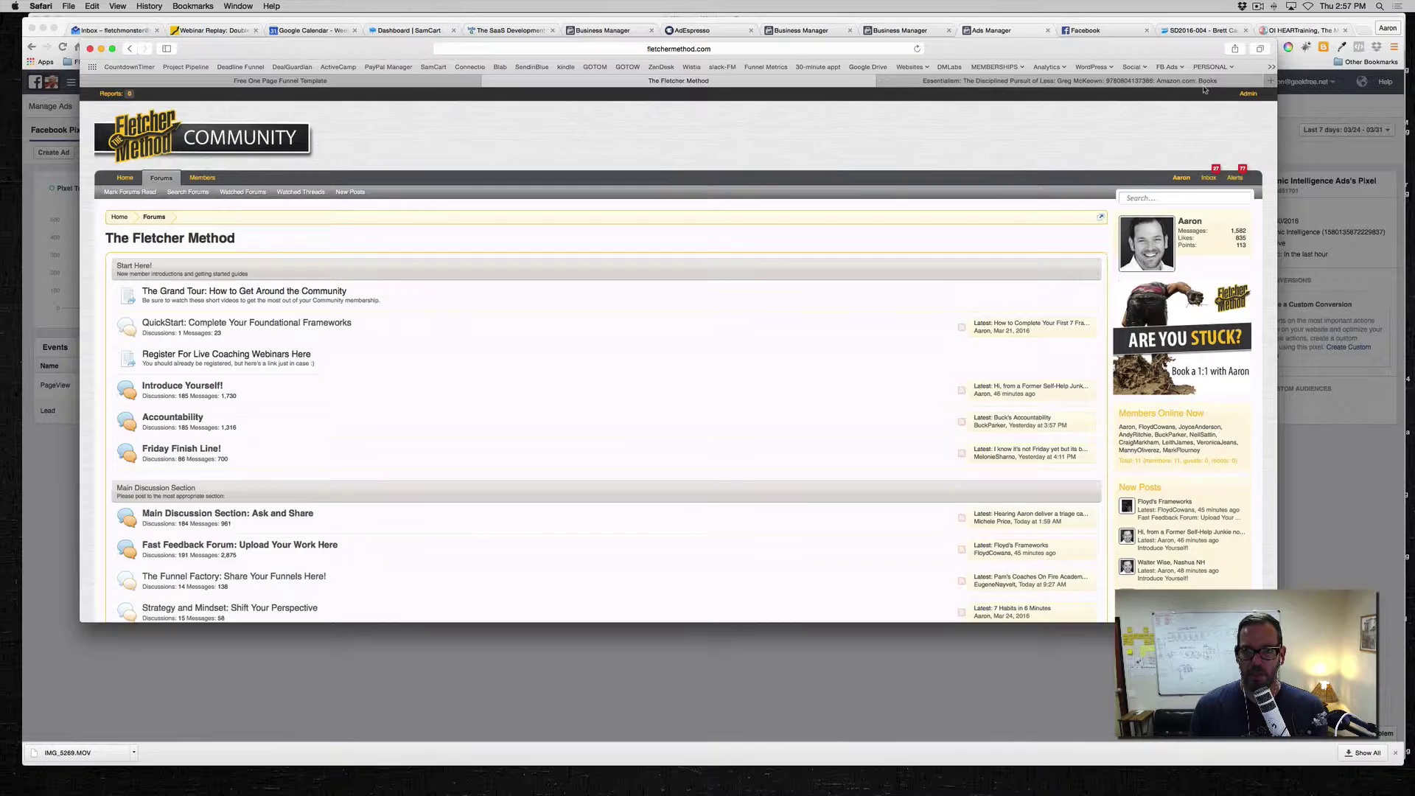
Open leadpages.net in a new Safari tab, sign in, and scroll the My Pages list.
{"action": "key", "text": "super+t"}
{"action": "type", "text": "leadpages.net"}
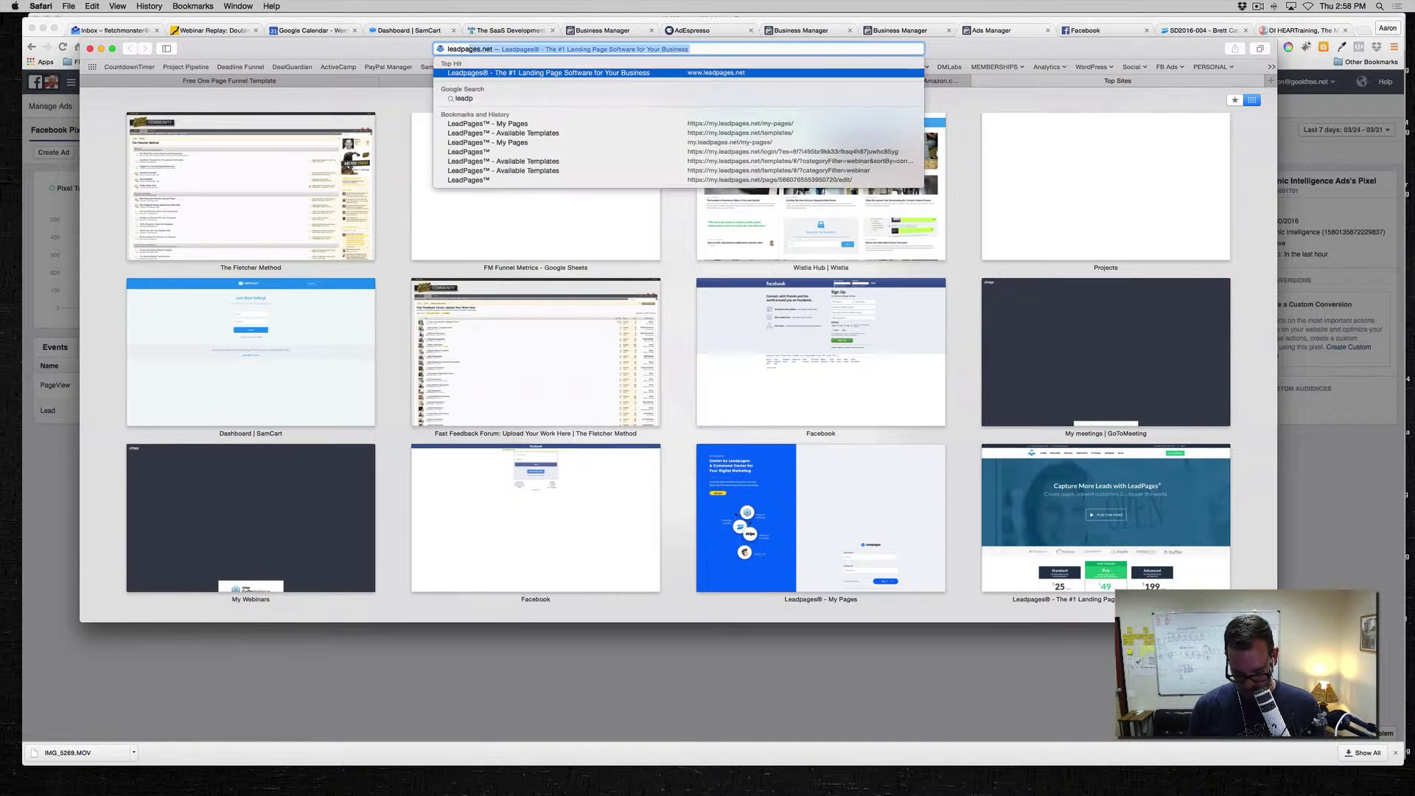
{"action": "key", "text": "Return"}
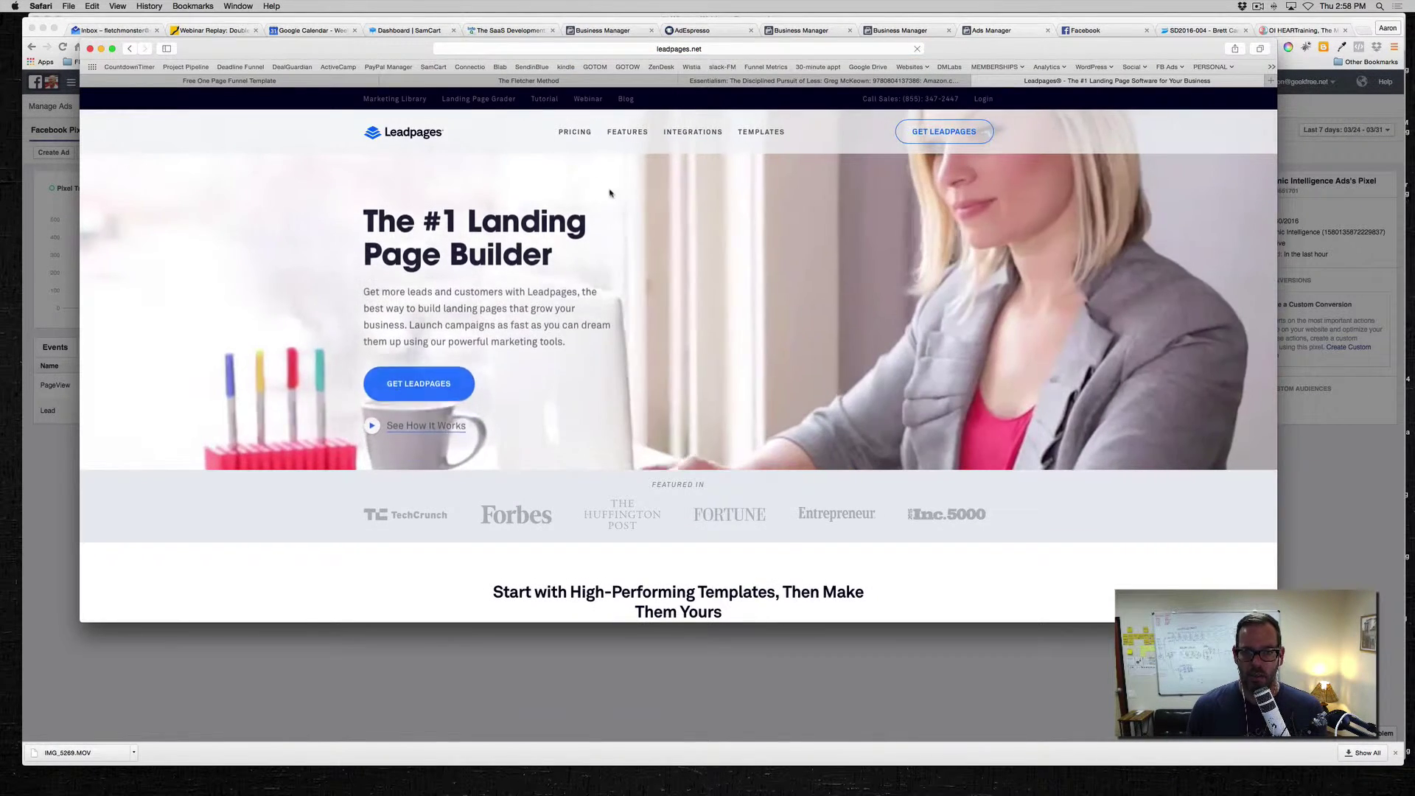
{"action": "left_click", "coordinate": [982, 100]}
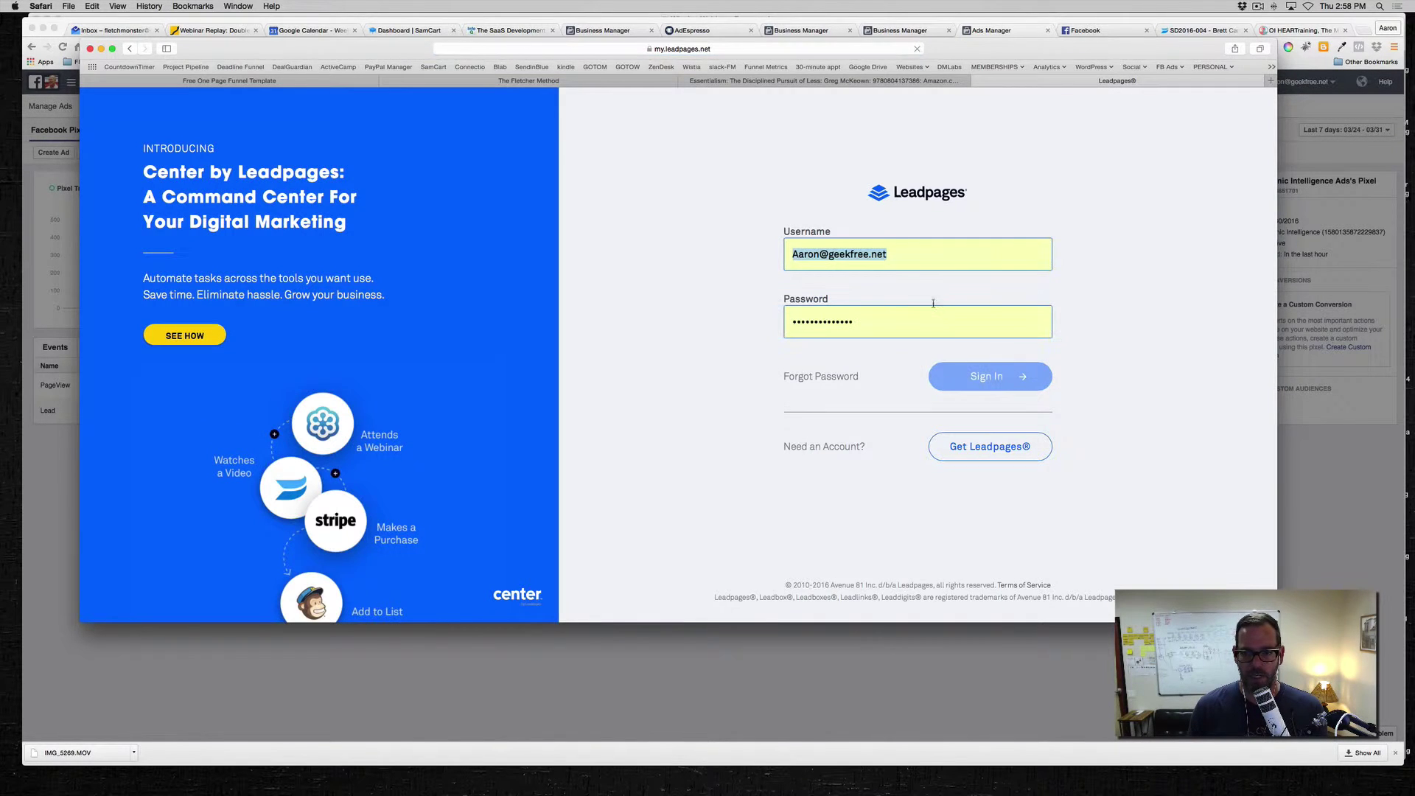
{"action": "left_click", "coordinate": [968, 371]}
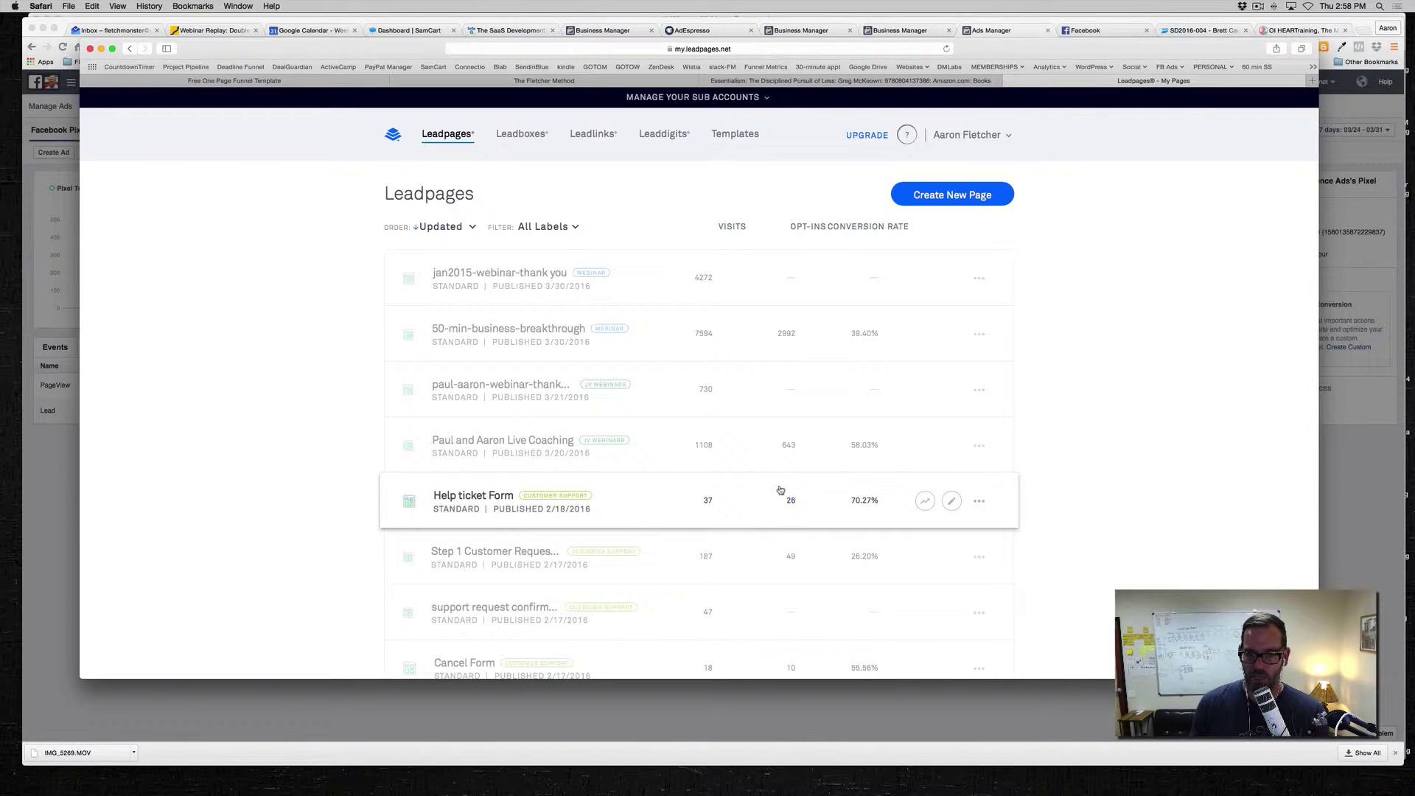
{"action": "scroll", "coordinate": [701, 490], "scroll_direction": "down", "scroll_amount": 2}
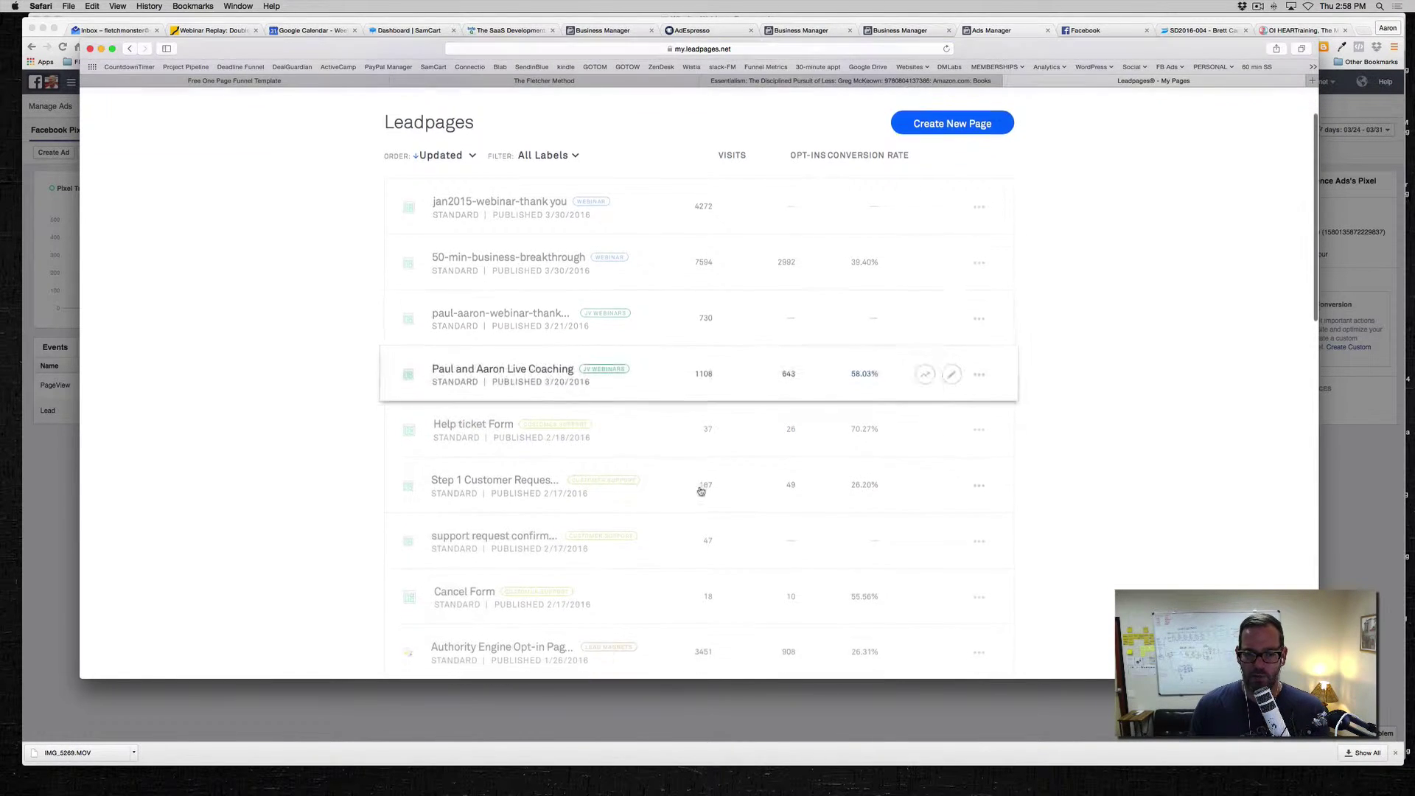
{"action": "scroll", "coordinate": [637, 471], "scroll_direction": "down", "scroll_amount": 2}
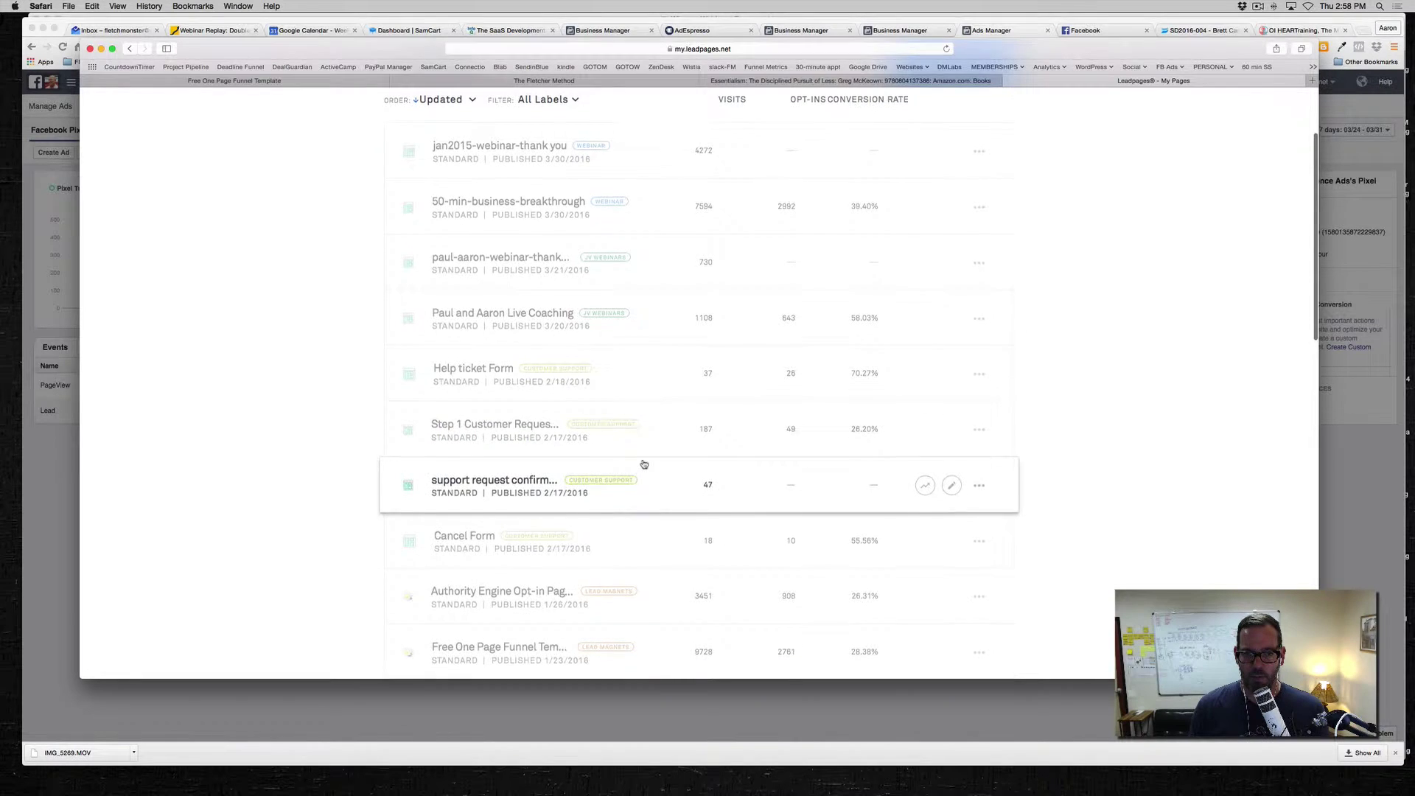
{"action": "scroll", "coordinate": [644, 463], "scroll_direction": "up", "scroll_amount": 2}
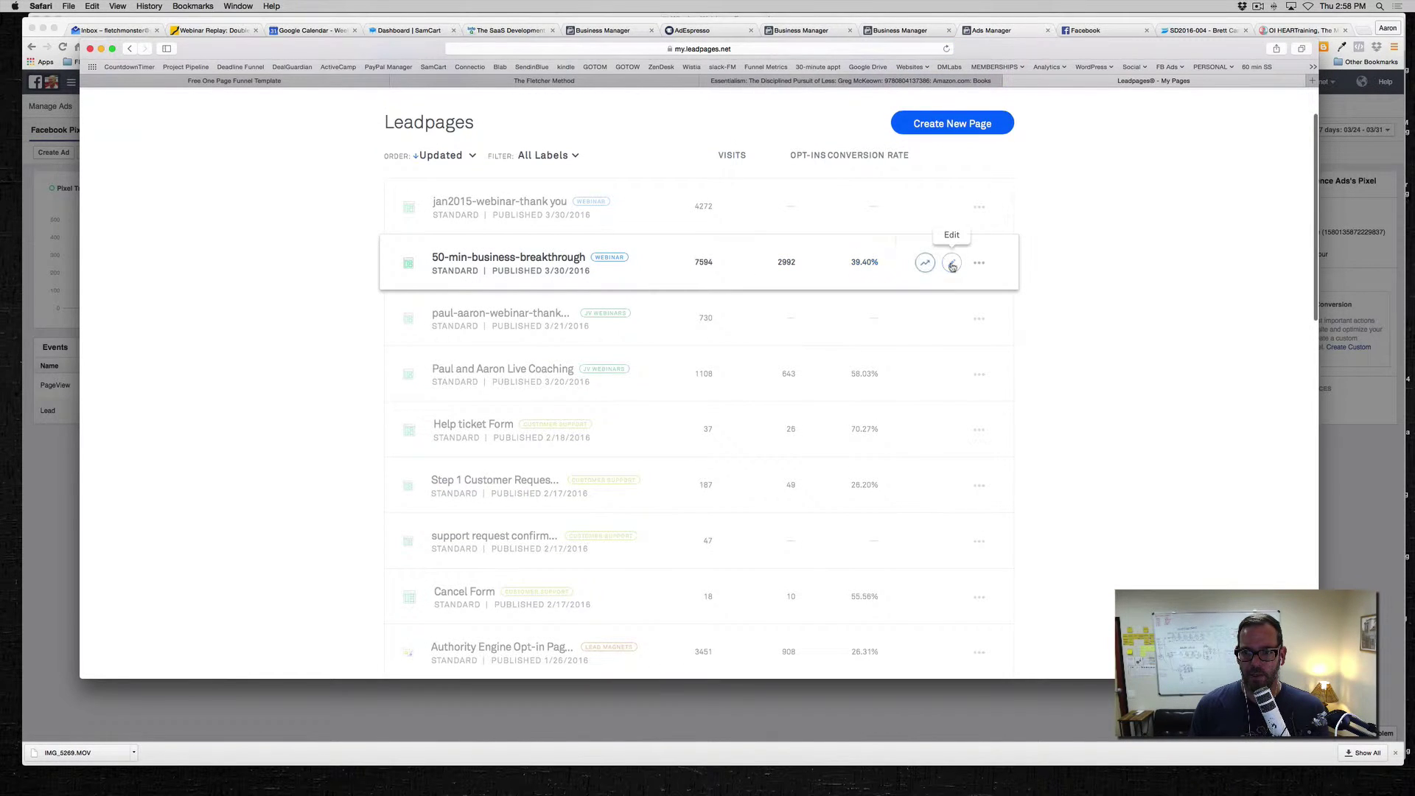
Edit the 50-min-business-breakthrough page and verify its head tracking code contains the Facebook pixel PageView event.
{"action": "left_click", "coordinate": [951, 264]}
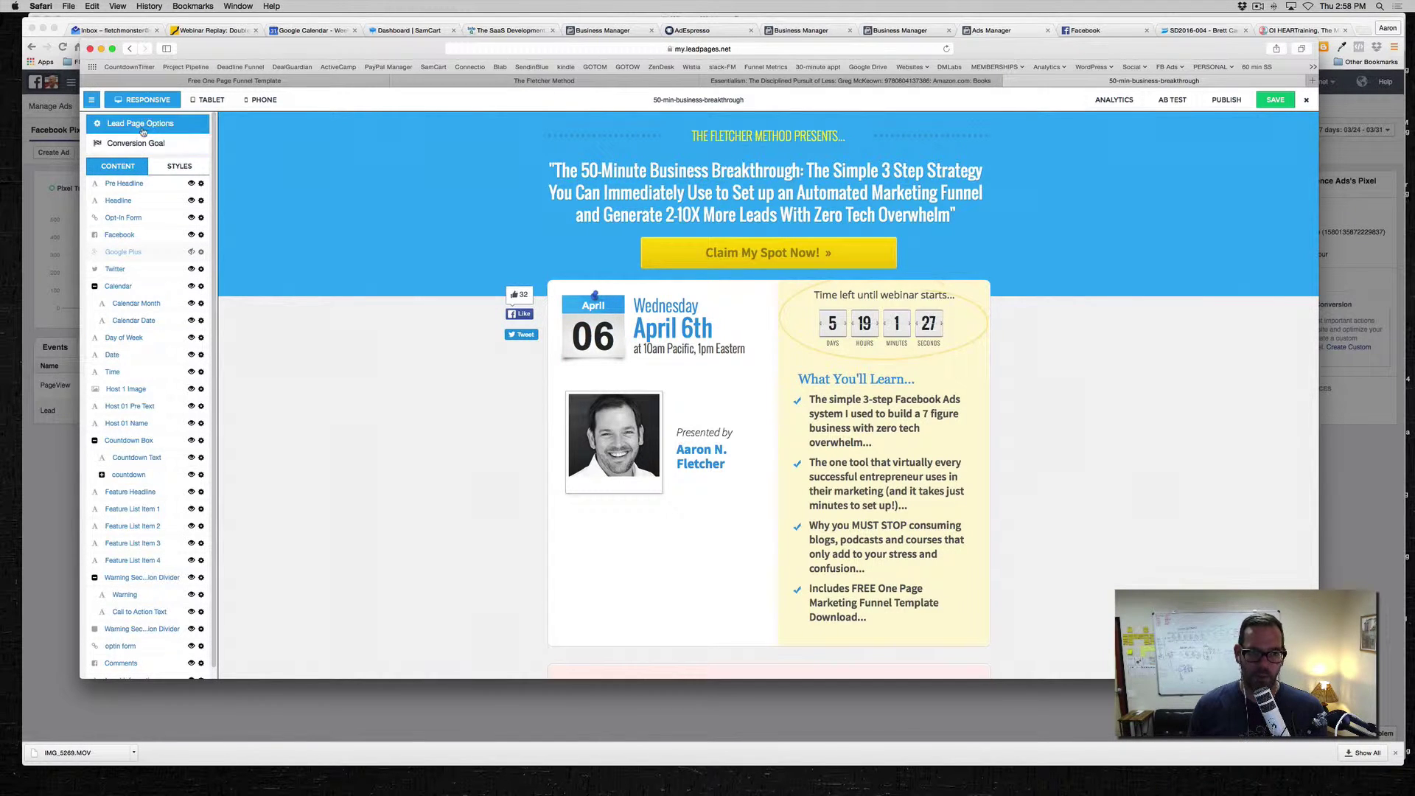
{"action": "left_click", "coordinate": [142, 125]}
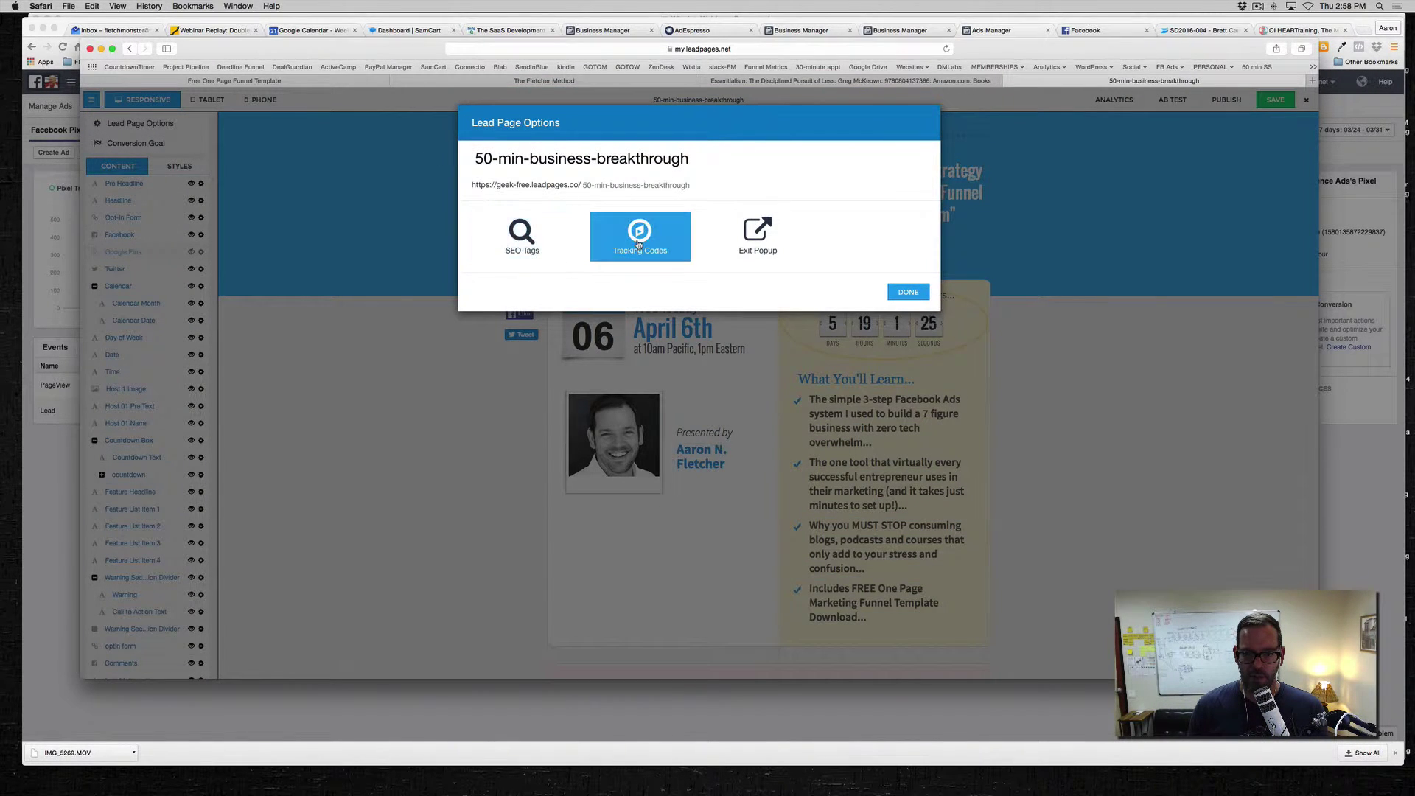
{"action": "left_click", "coordinate": [638, 245]}
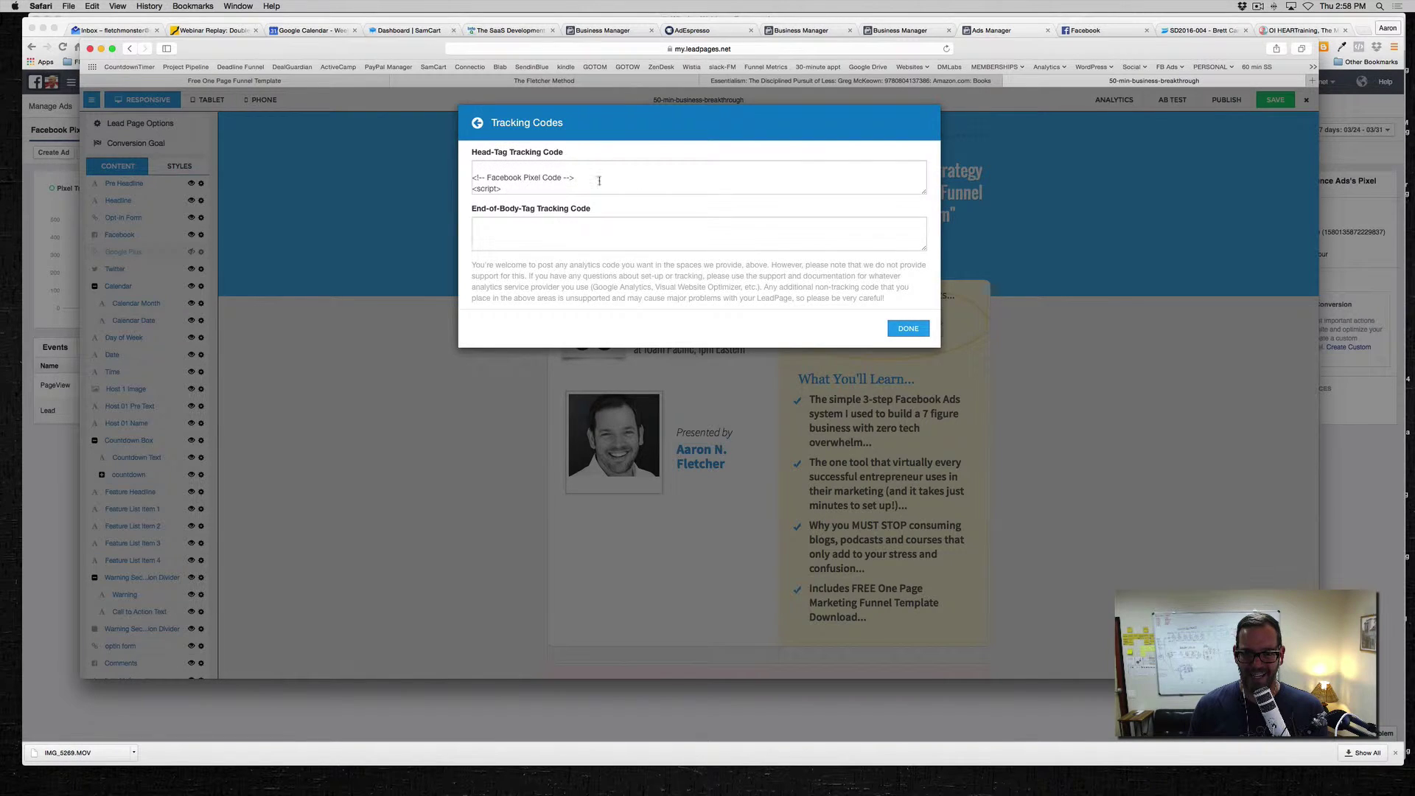
{"action": "left_click_drag", "start_coordinate": [924, 191], "coordinate": [924, 446]}
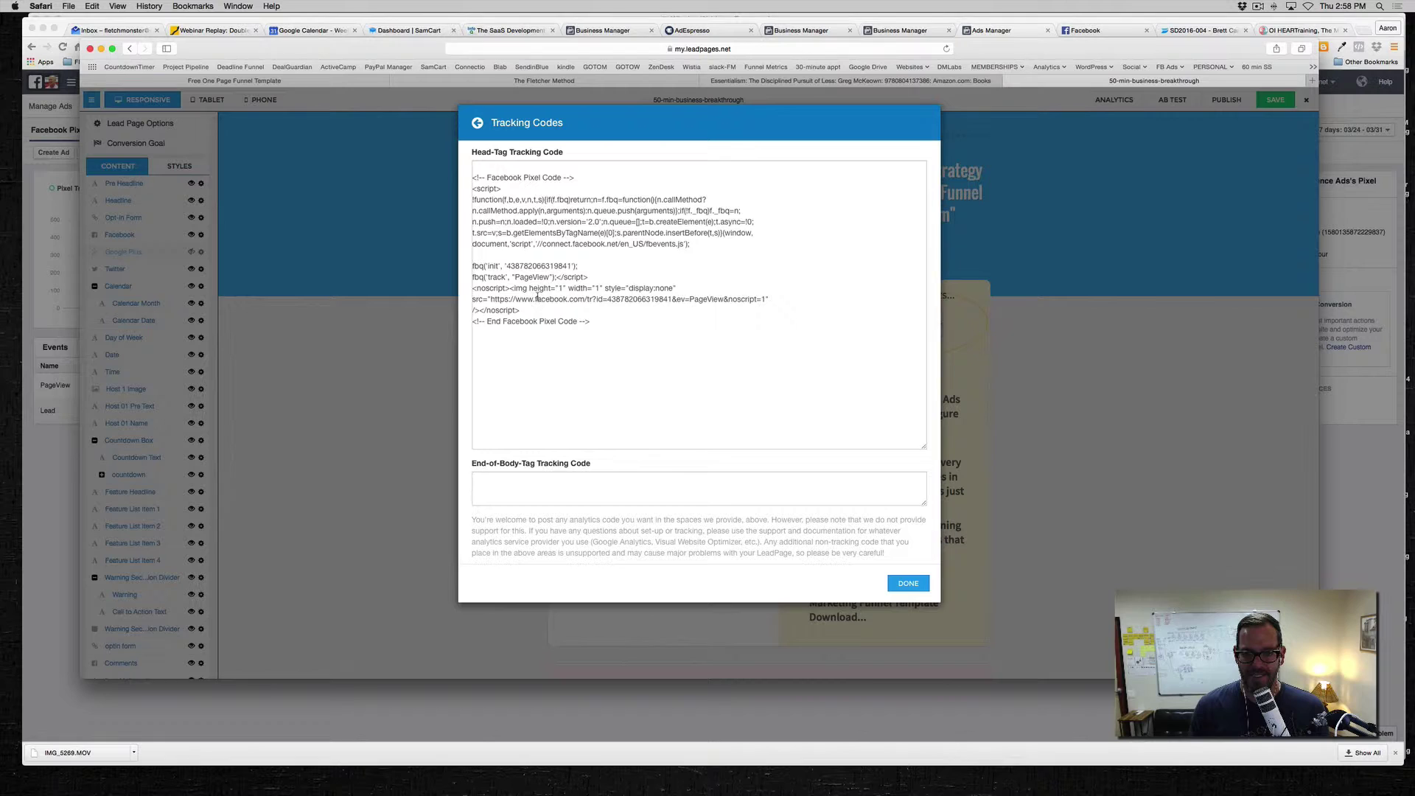
{"action": "left_click_drag", "start_coordinate": [593, 274], "coordinate": [471, 275]}
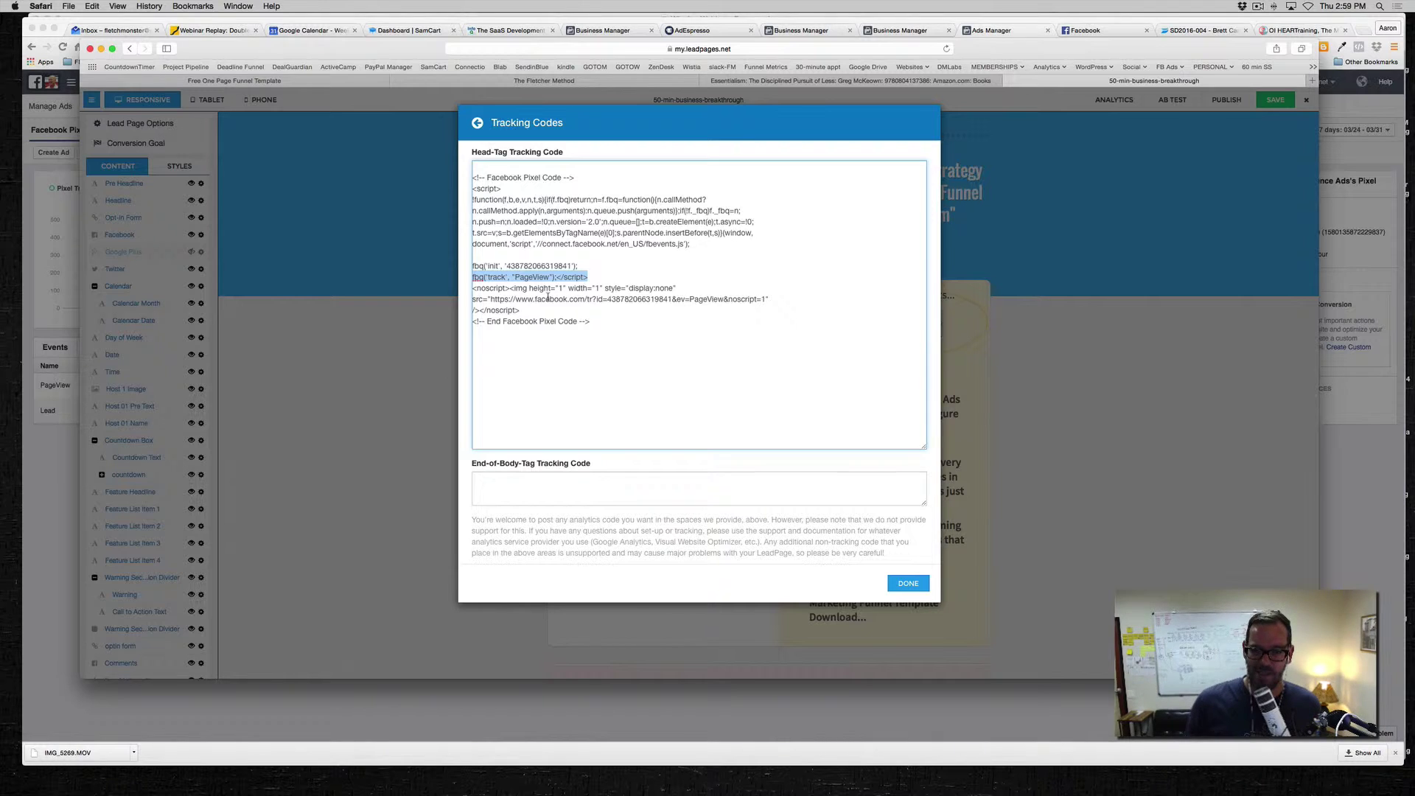
{"action": "left_click", "coordinate": [909, 586]}
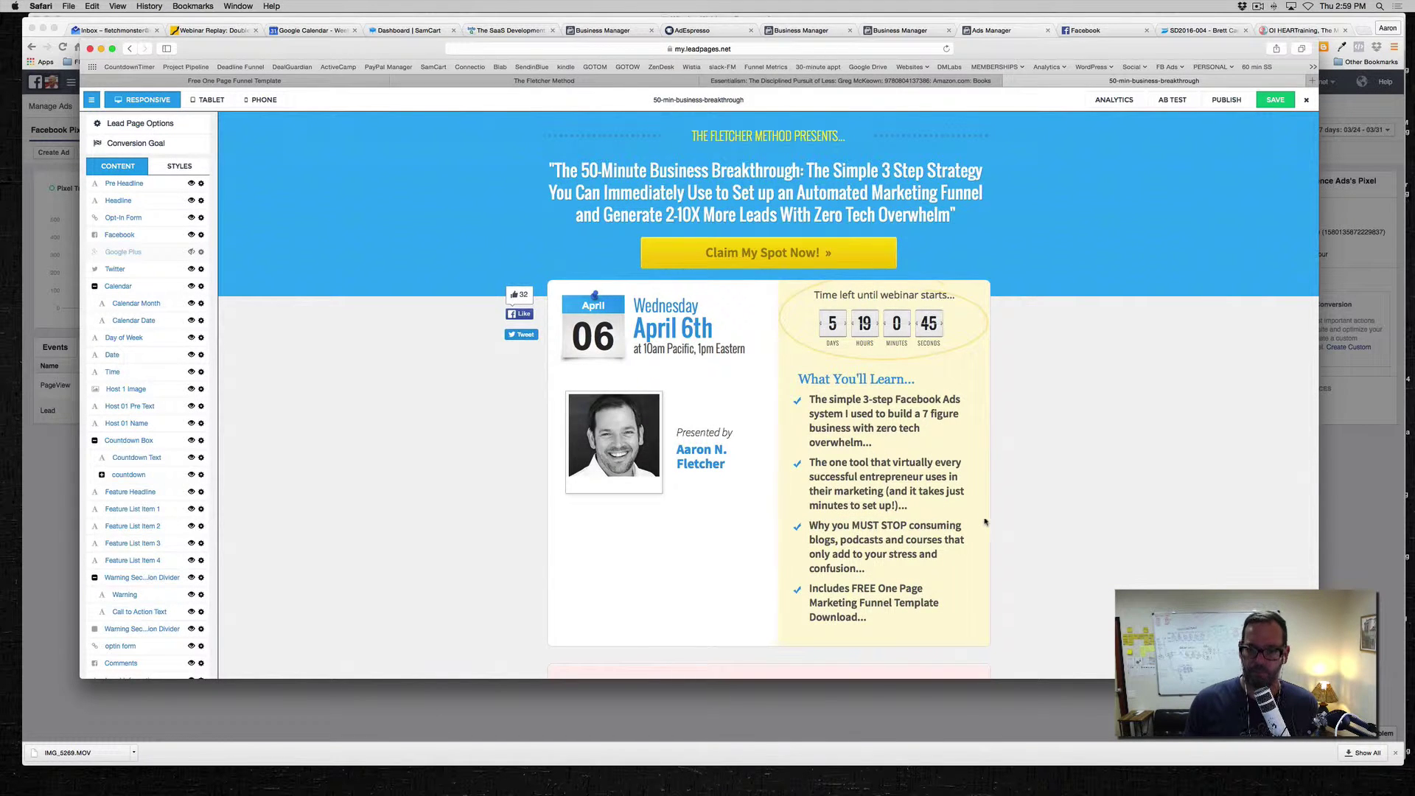
Edit the jan2015-webinar-thank you page and verify its head tracking code fires CompleteRegistration.
{"action": "left_click", "coordinate": [1306, 101]}
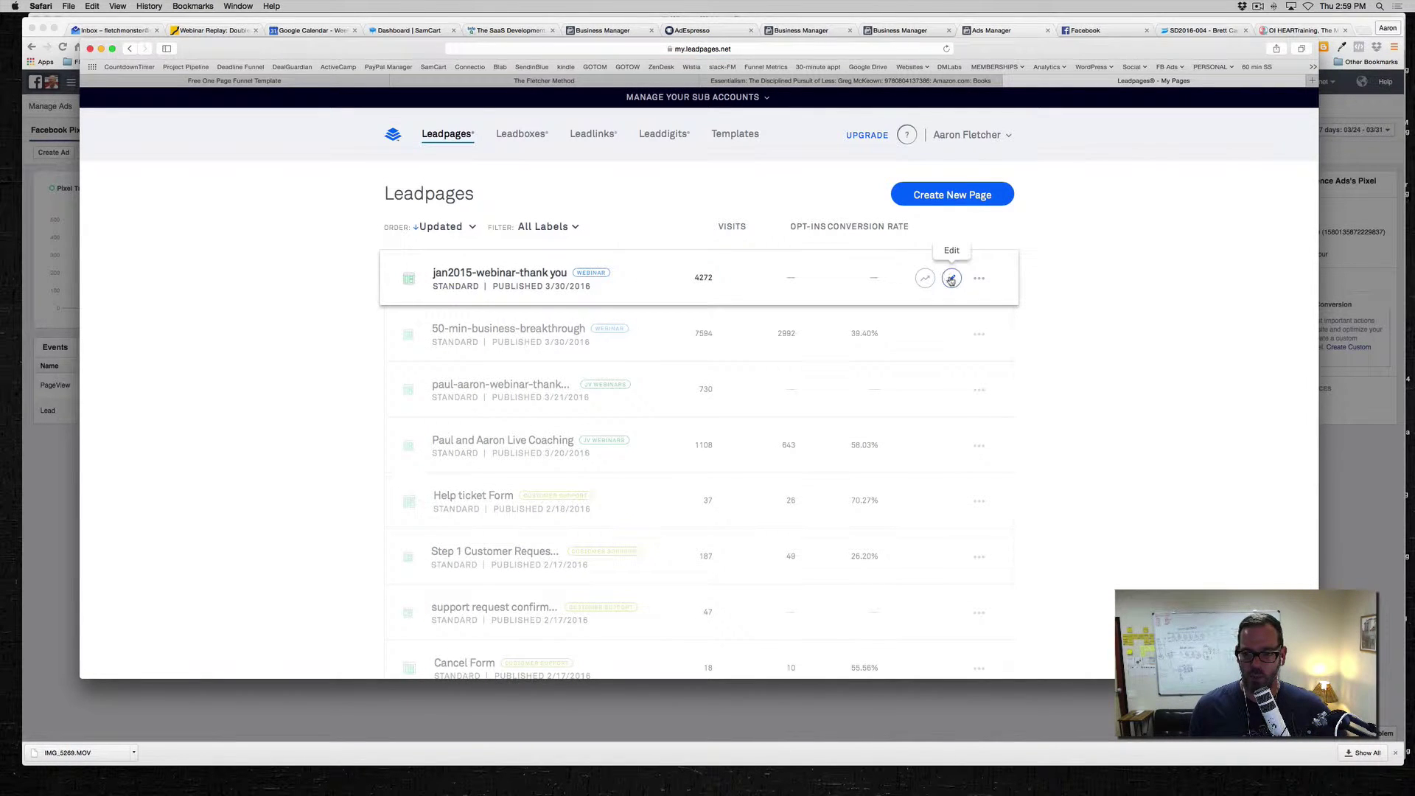
{"action": "left_click", "coordinate": [952, 279]}
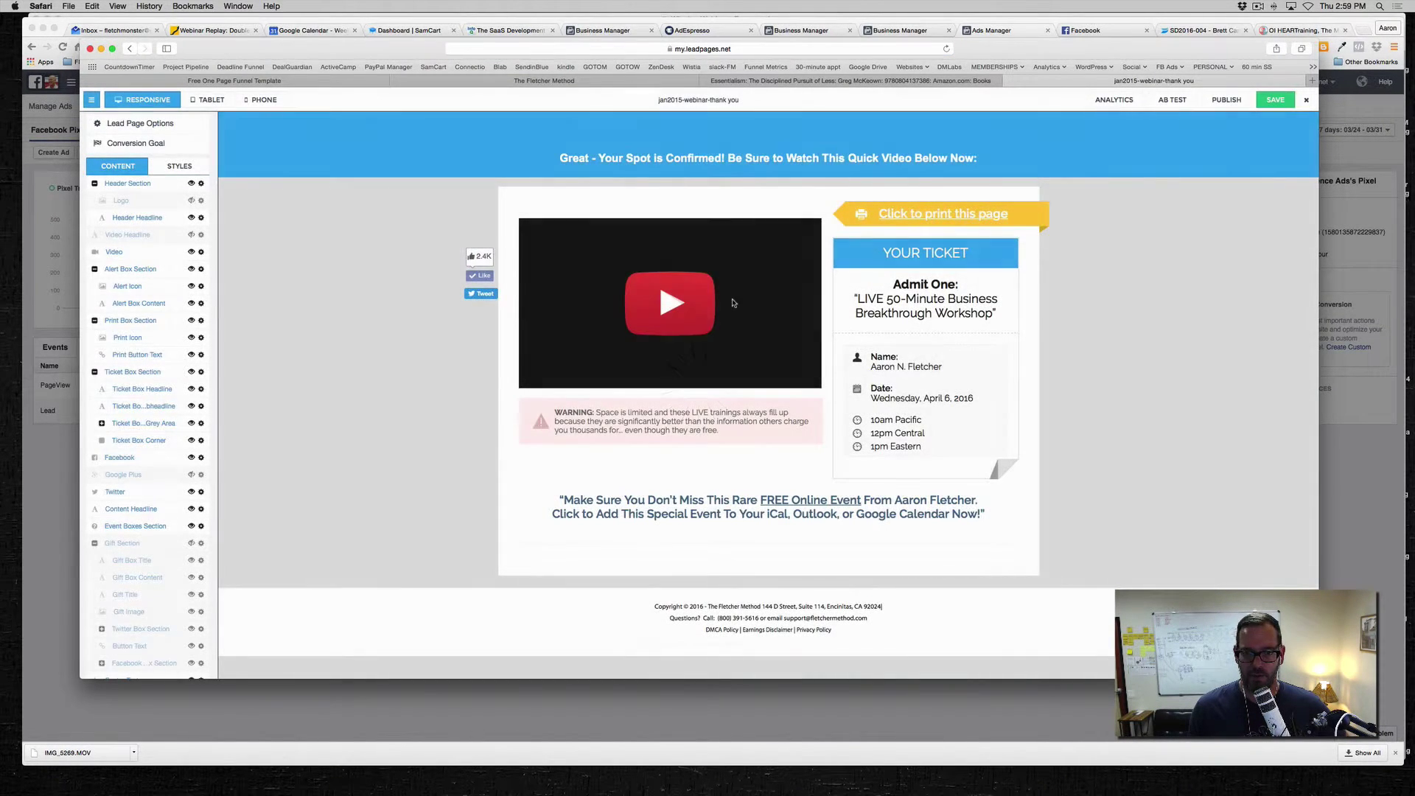
{"action": "left_click", "coordinate": [139, 124]}
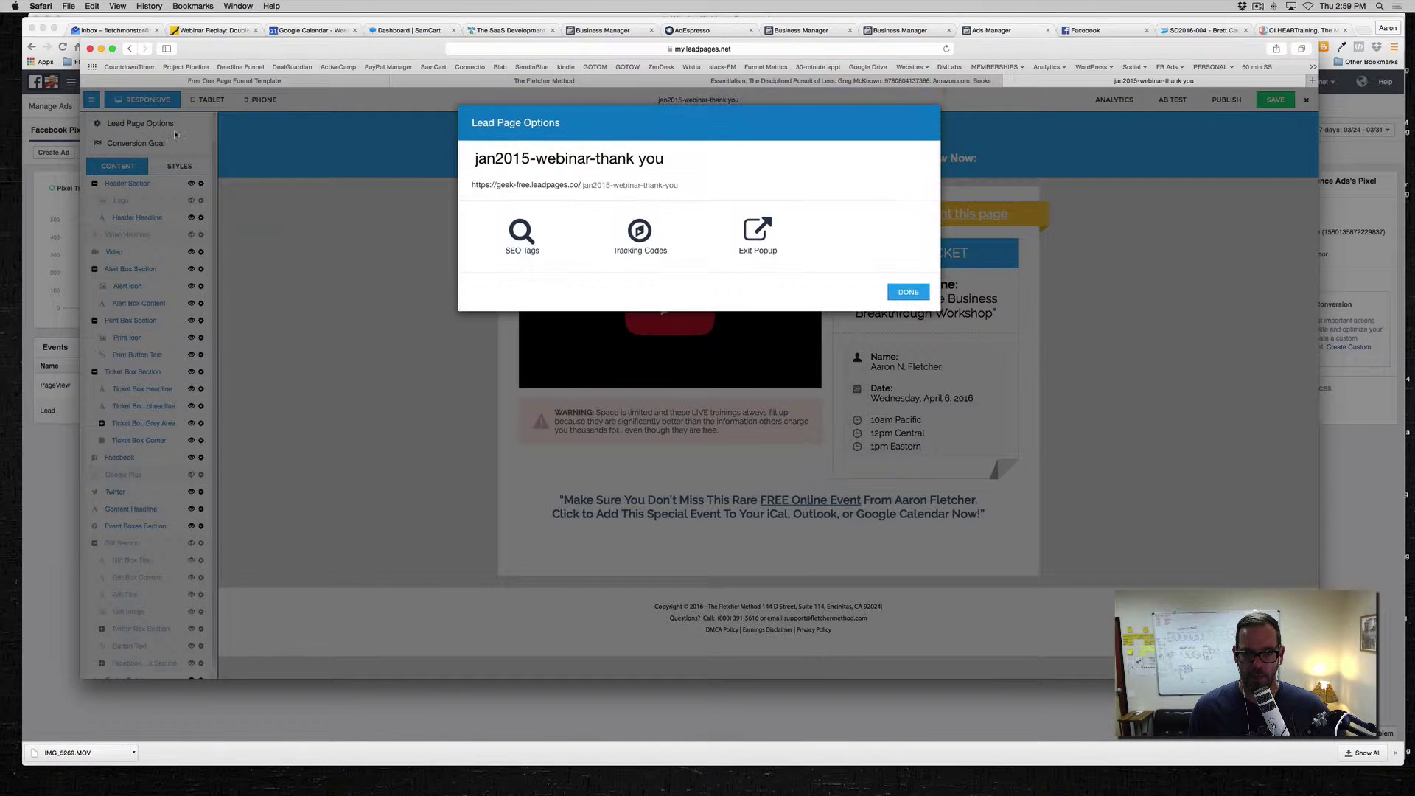
{"action": "left_click", "coordinate": [639, 249]}
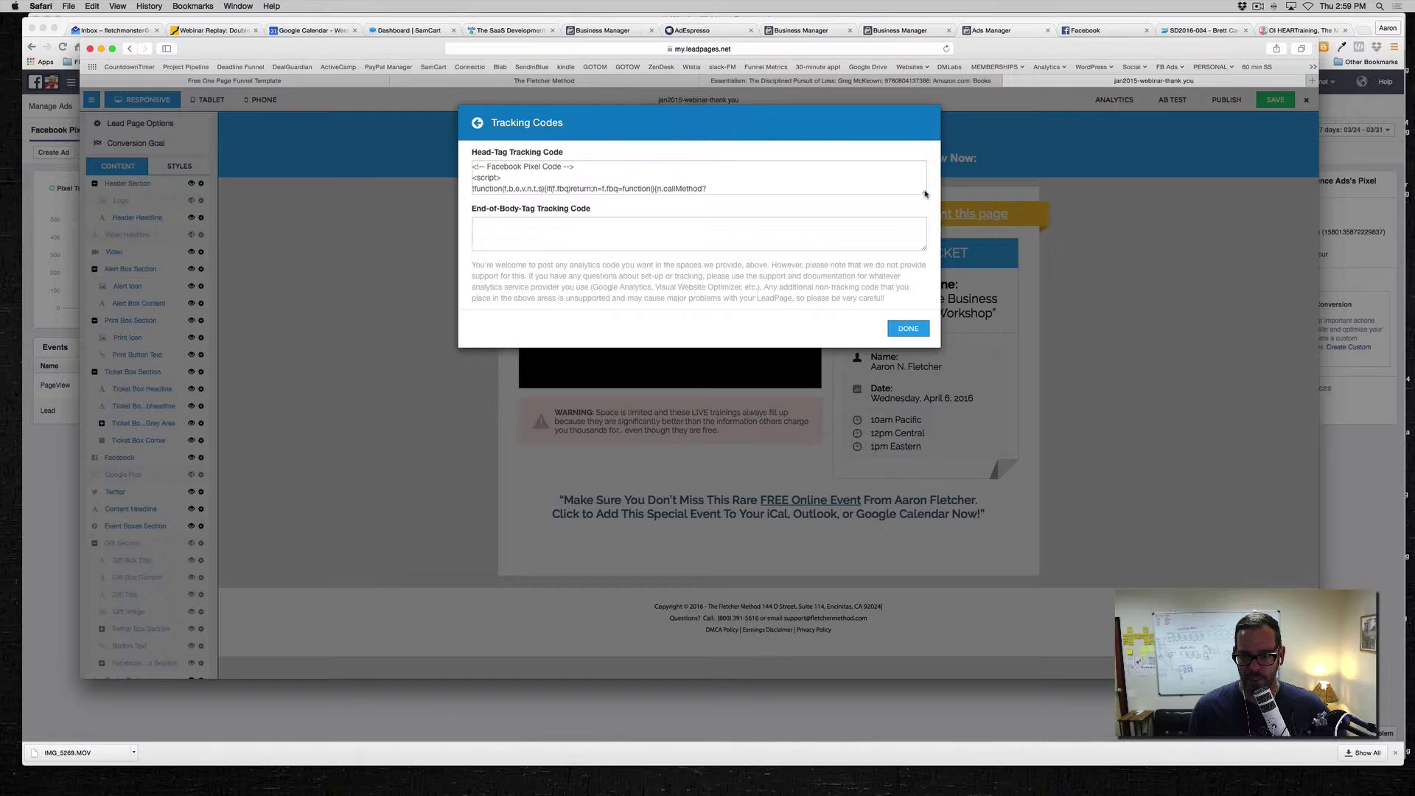
{"action": "left_click_drag", "start_coordinate": [925, 194], "coordinate": [898, 376]}
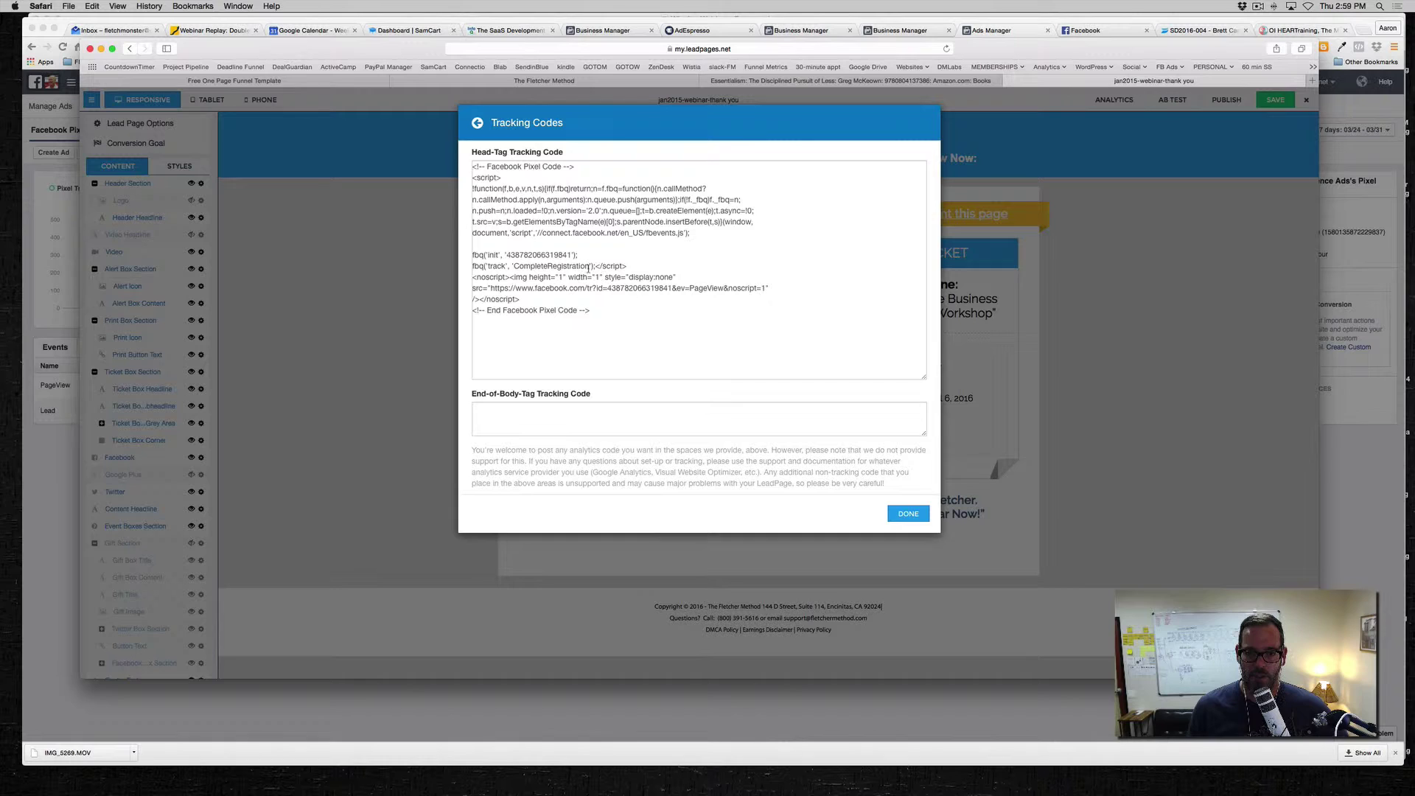
{"action": "left_click_drag", "start_coordinate": [591, 266], "coordinate": [514, 267]}
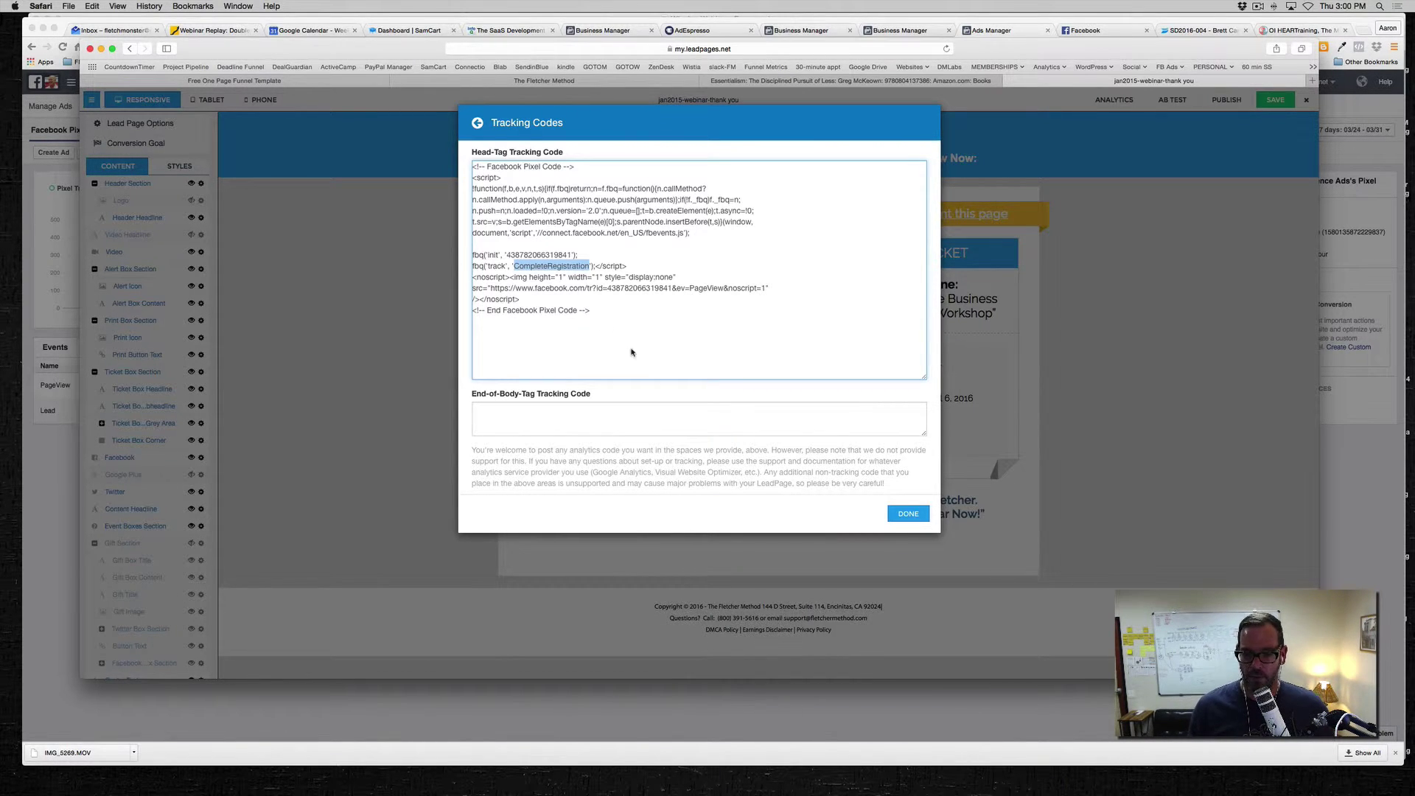
{"action": "left_click", "coordinate": [893, 520]}
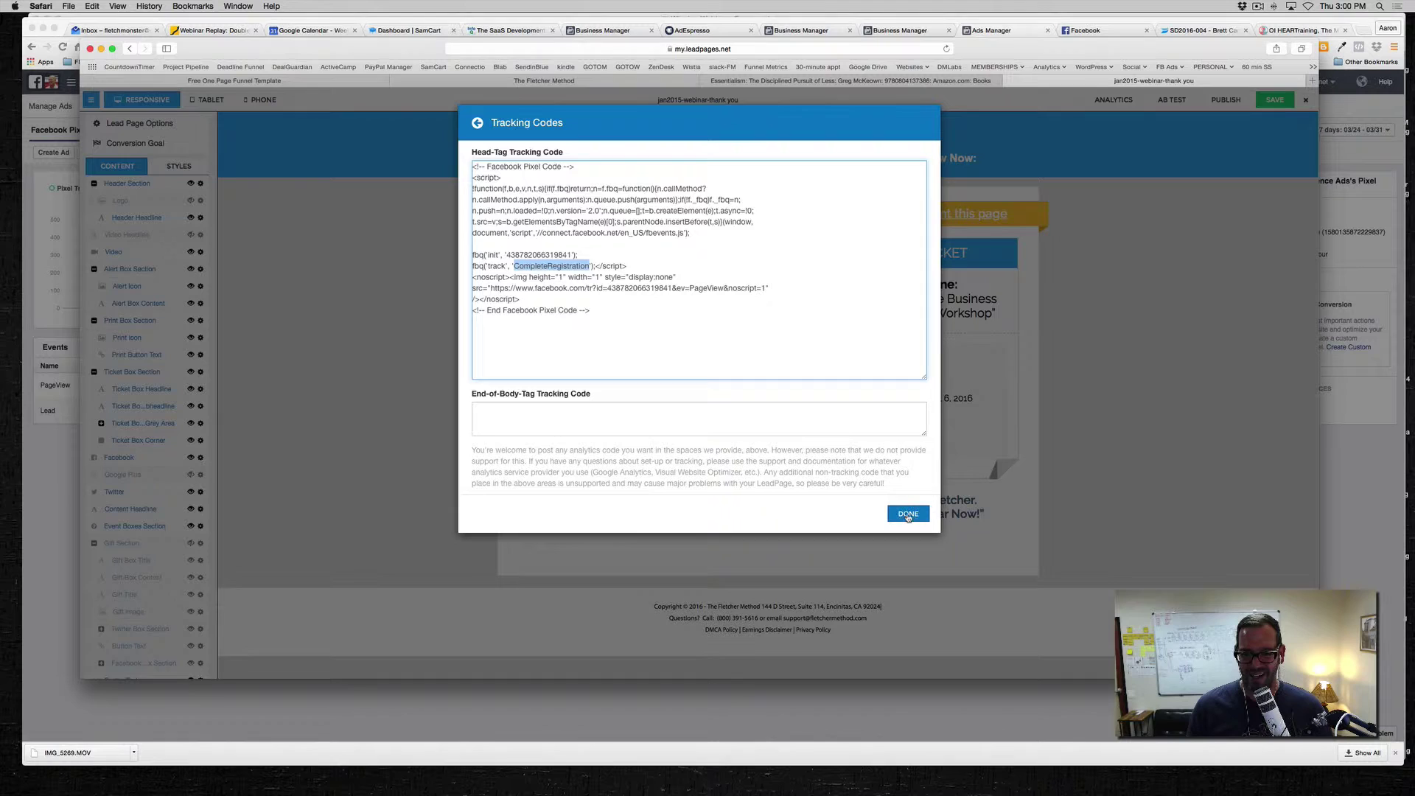
{"action": "left_click", "coordinate": [909, 515]}
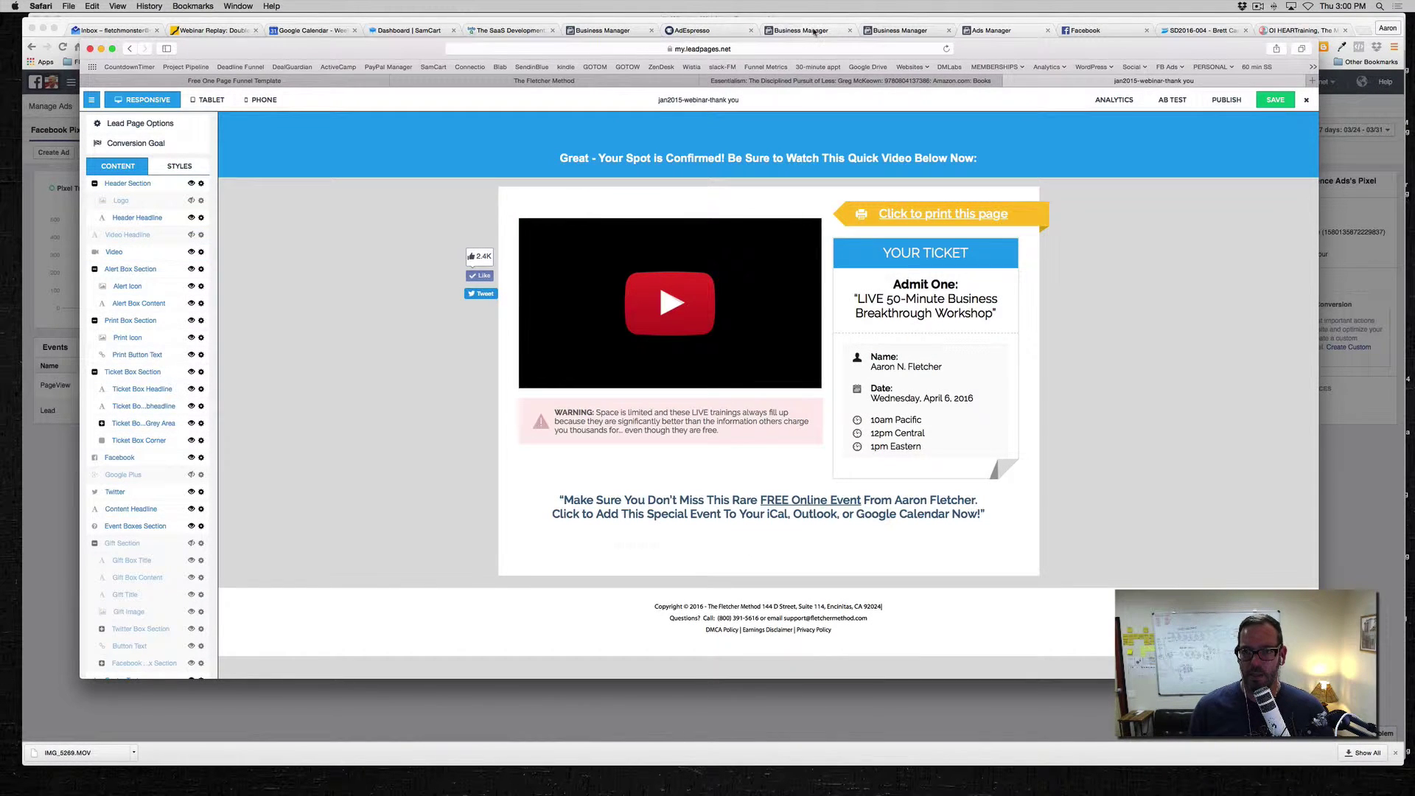
Return to the Ads Manager pixel code view and look through the remaining standard event codes.
{"action": "left_click", "coordinate": [900, 31]}
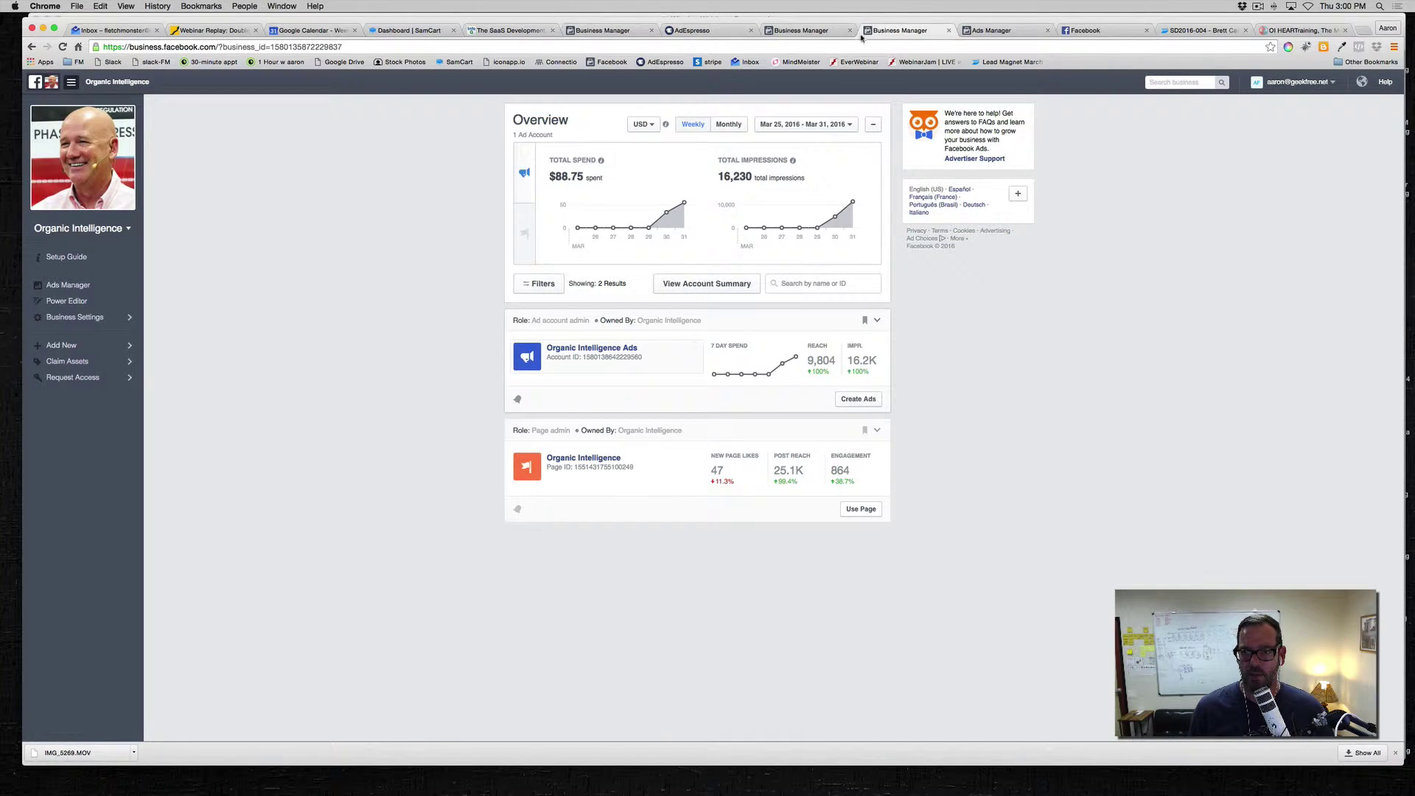
{"action": "left_click", "coordinate": [988, 30]}
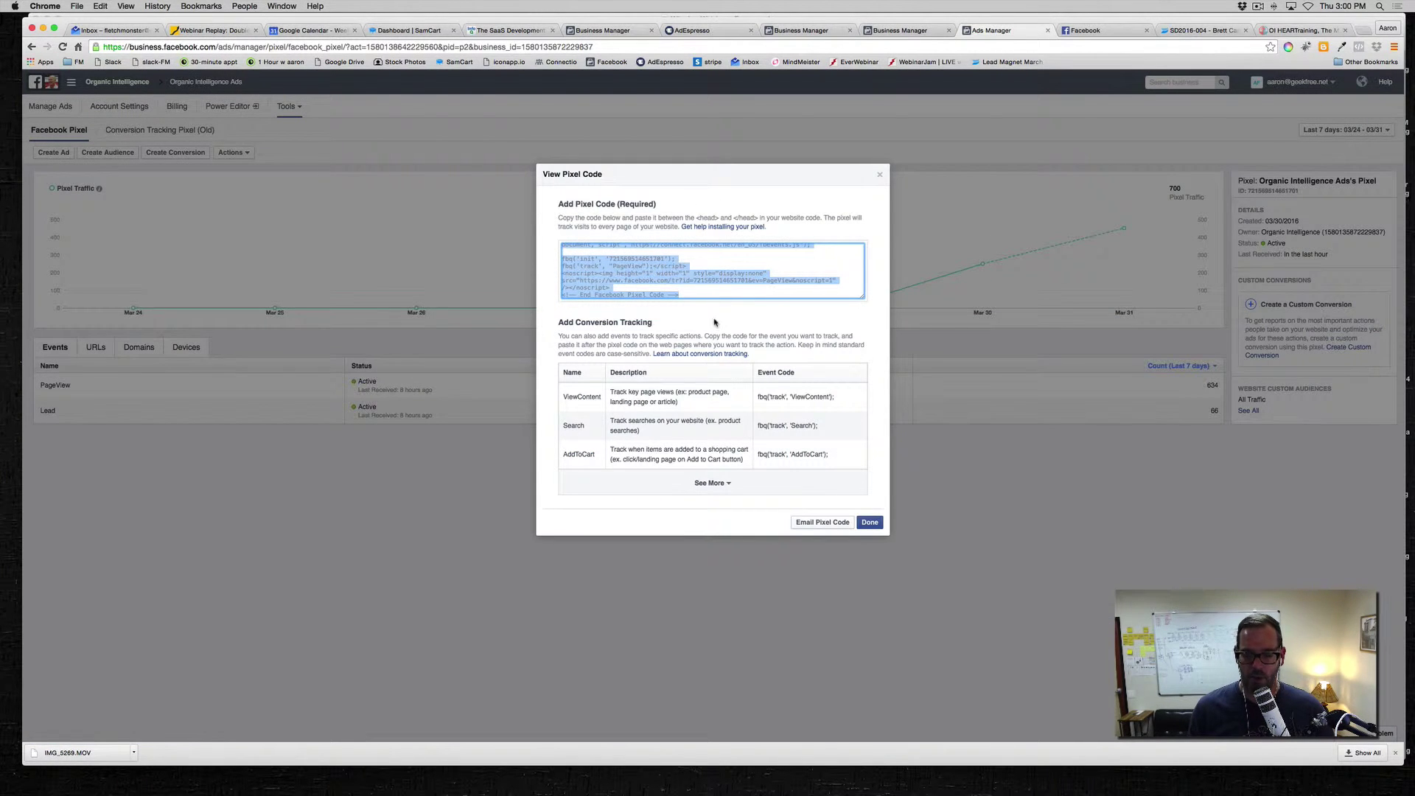
{"action": "left_click", "coordinate": [720, 486]}
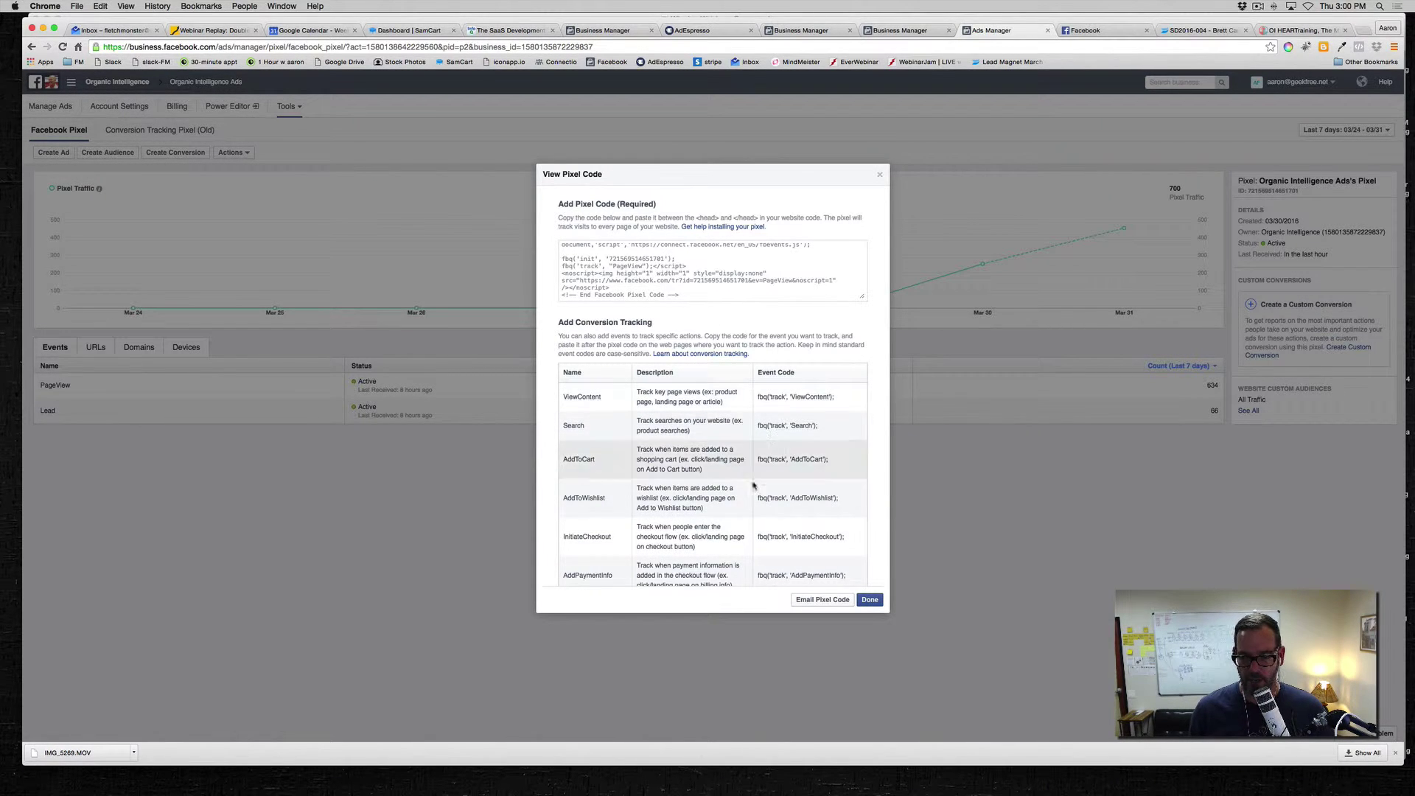
{"action": "scroll", "coordinate": [678, 469], "scroll_direction": "down", "scroll_amount": 2}
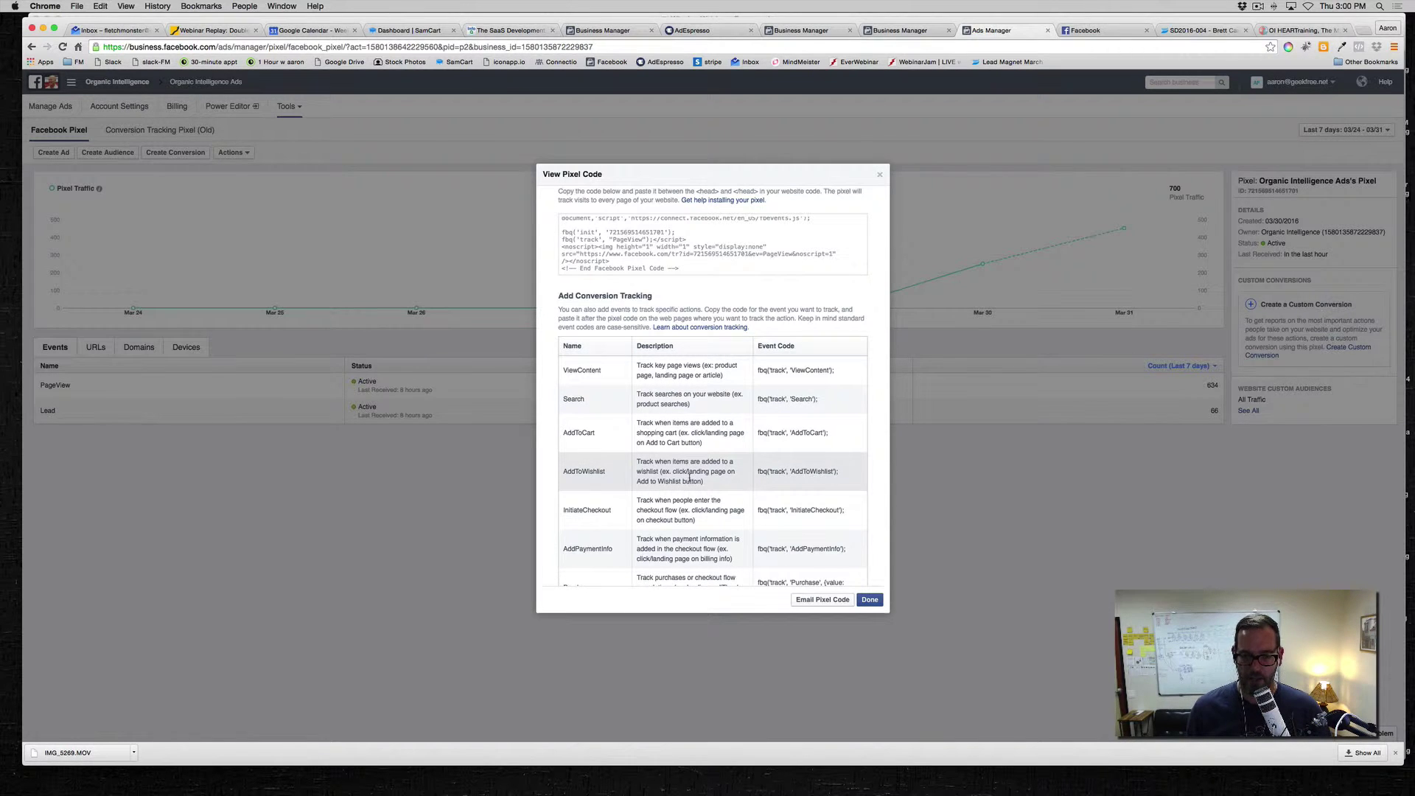
{"action": "scroll", "coordinate": [689, 478], "scroll_direction": "down", "scroll_amount": 5}
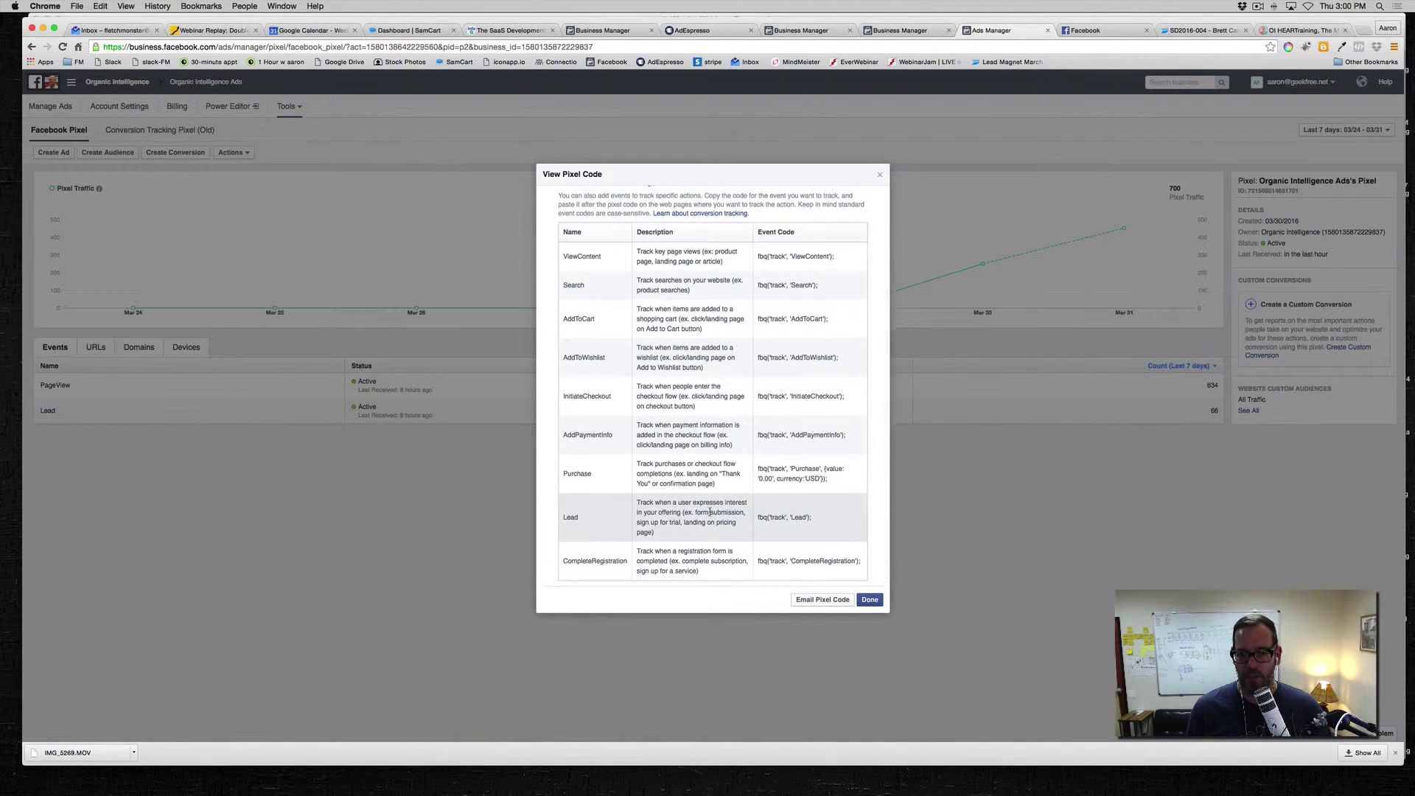
{"action": "scroll", "coordinate": [709, 512], "scroll_direction": "up", "scroll_amount": 4}
{"action": "scroll", "coordinate": [711, 507], "scroll_direction": "down", "scroll_amount": 4}
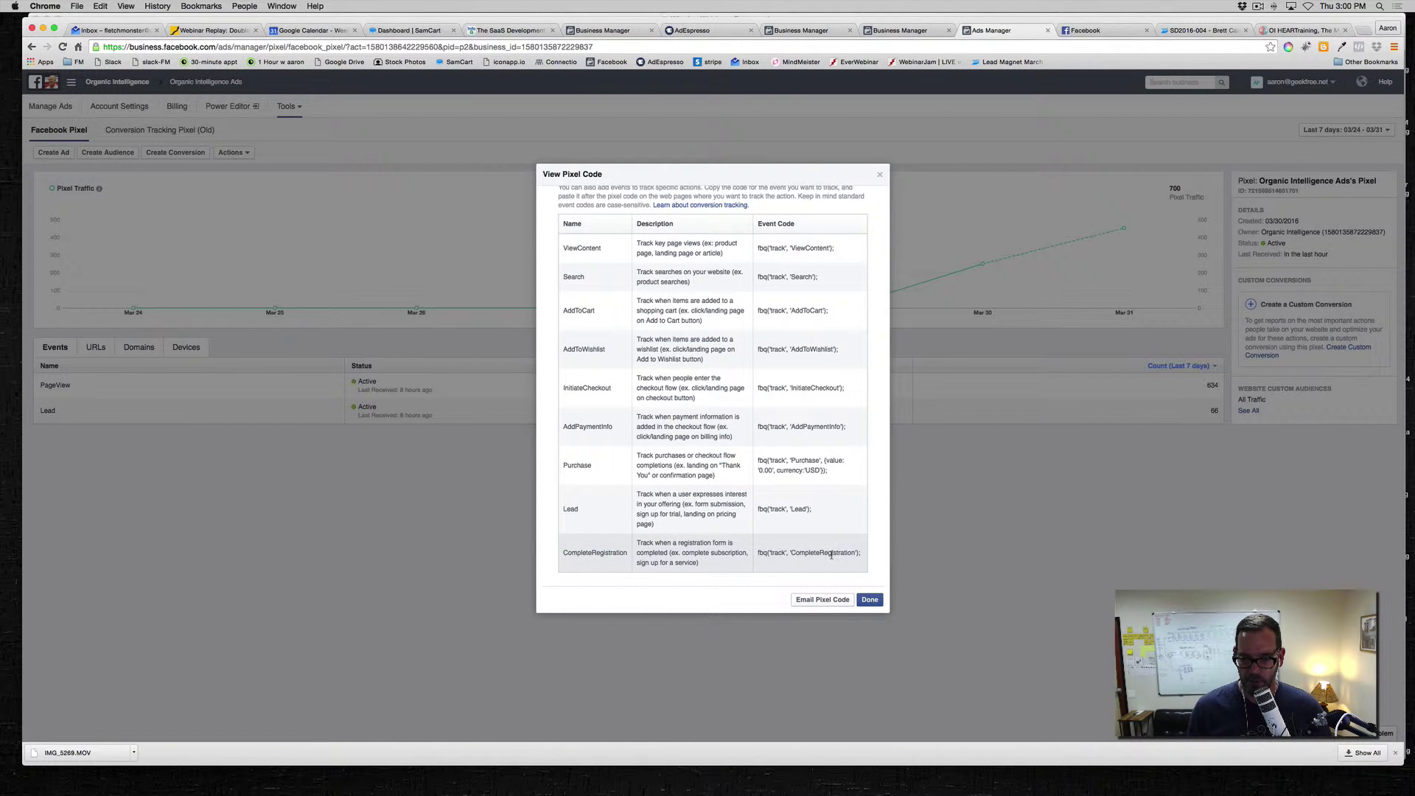
{"action": "scroll", "coordinate": [707, 412], "scroll_direction": "up", "scroll_amount": 6}
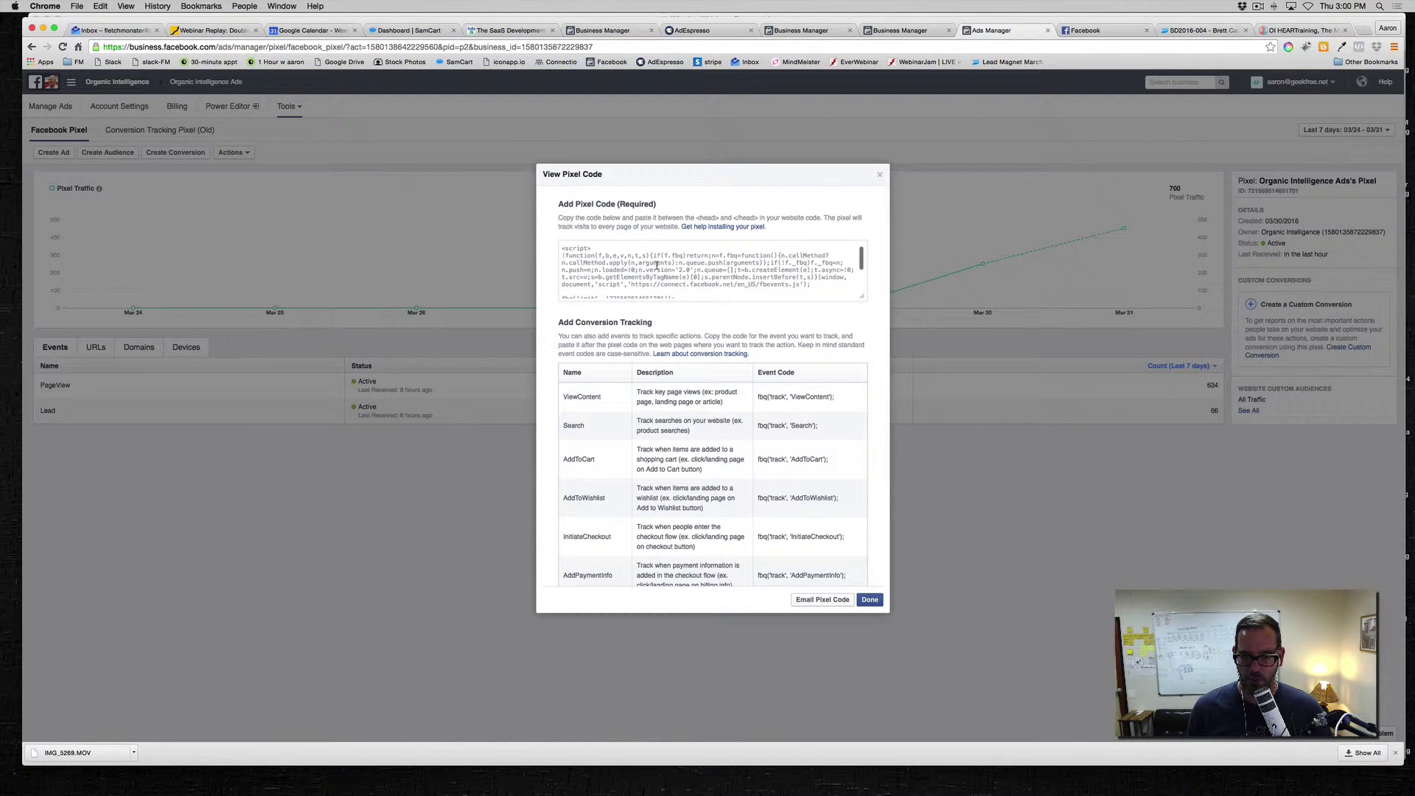
Bring the Leadpages editor for the webinar thank-you page back to the front.
{"action": "left_click", "coordinate": [1201, 31]}
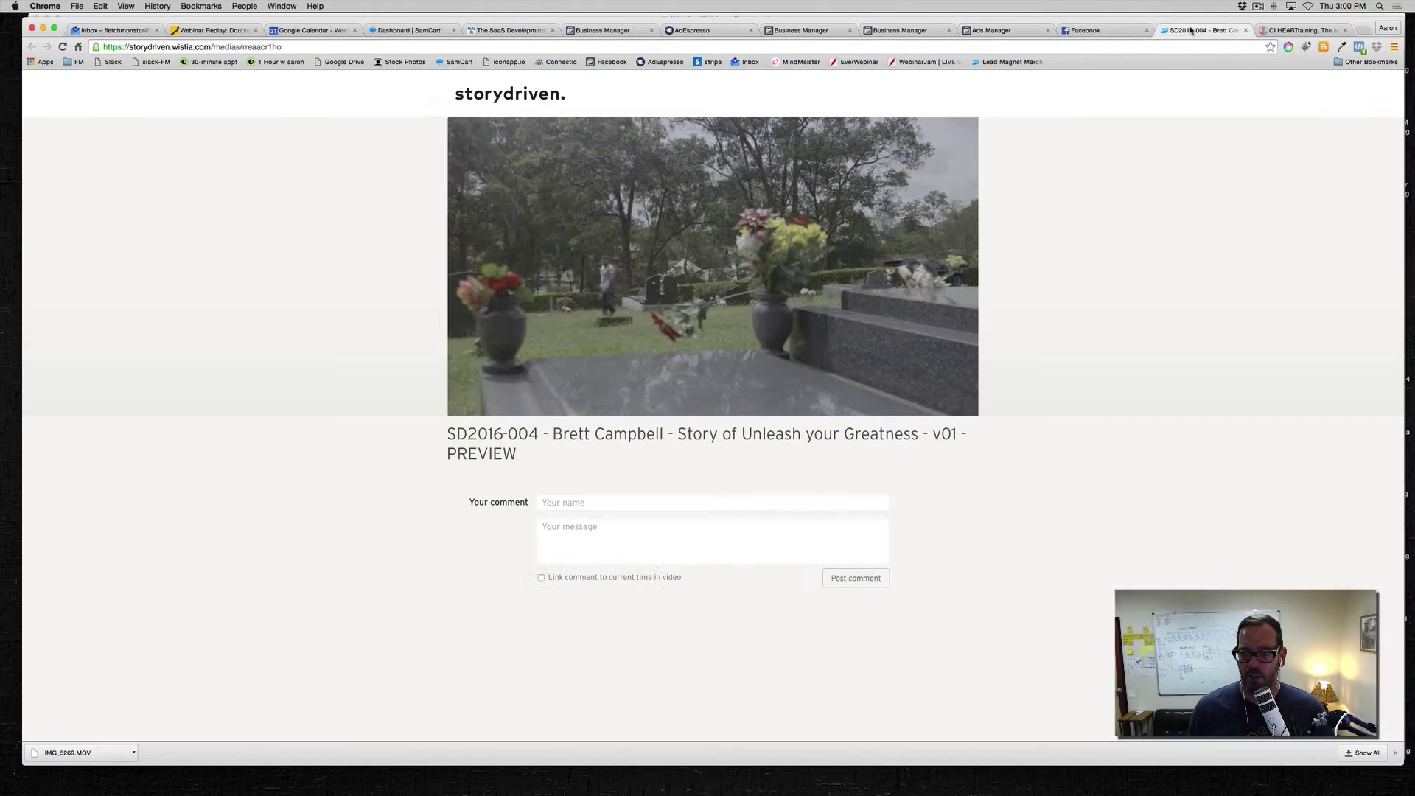
{"action": "left_click", "coordinate": [991, 31]}
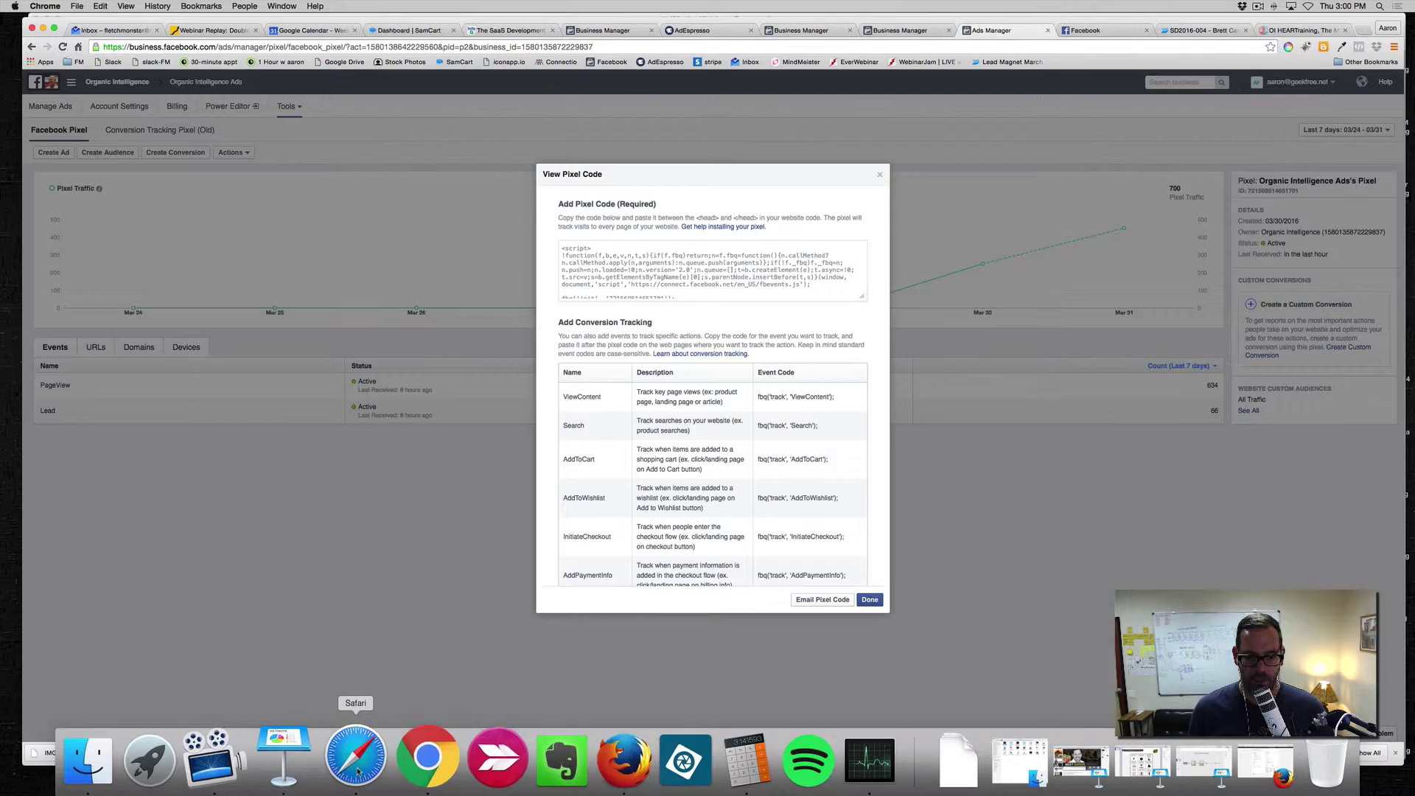
{"action": "left_click", "coordinate": [359, 759]}
Select the Facebook Pixel head-tag tracking code, then bring up the Winning Webinar Funnel slide in Keynote.
{"action": "left_click", "coordinate": [139, 124]}
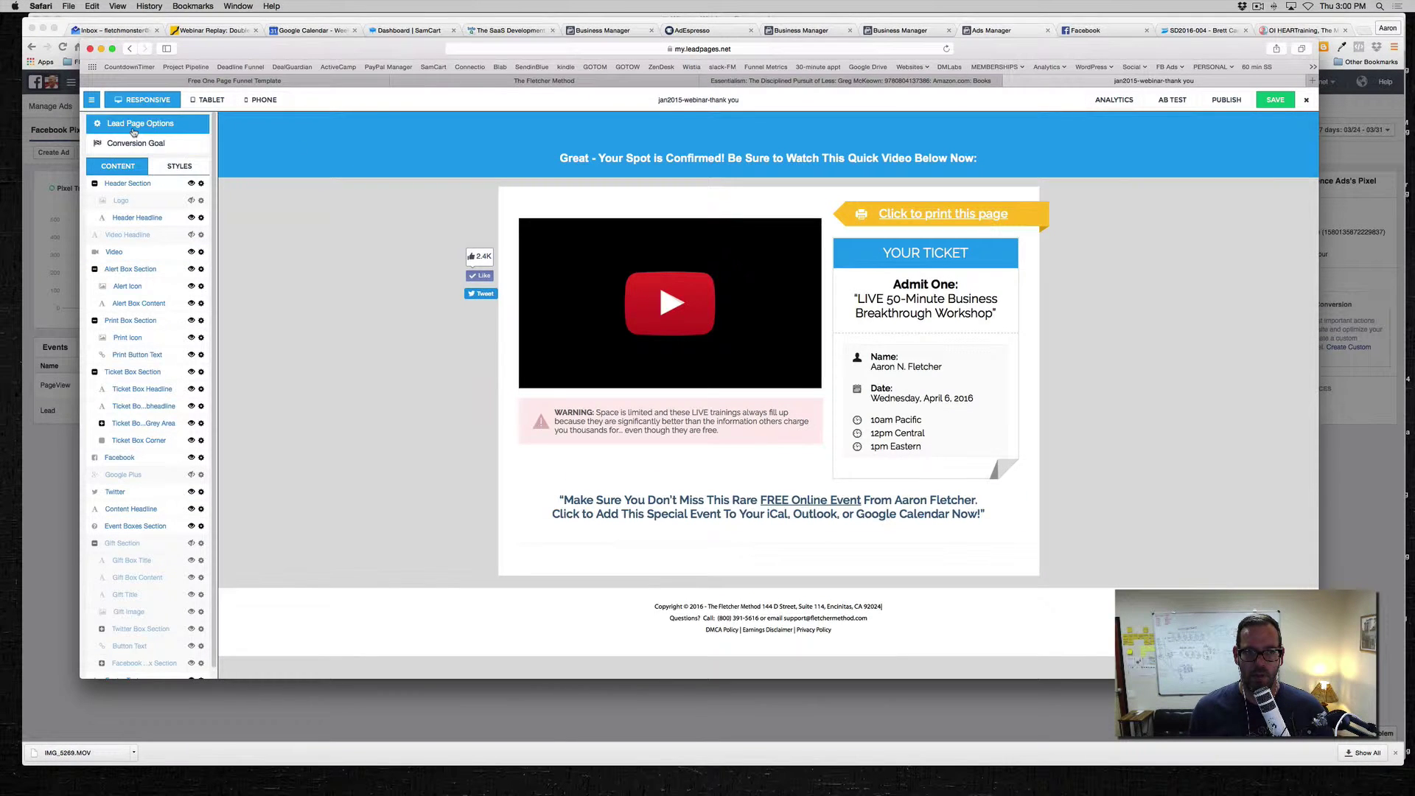
{"action": "left_click", "coordinate": [627, 244]}
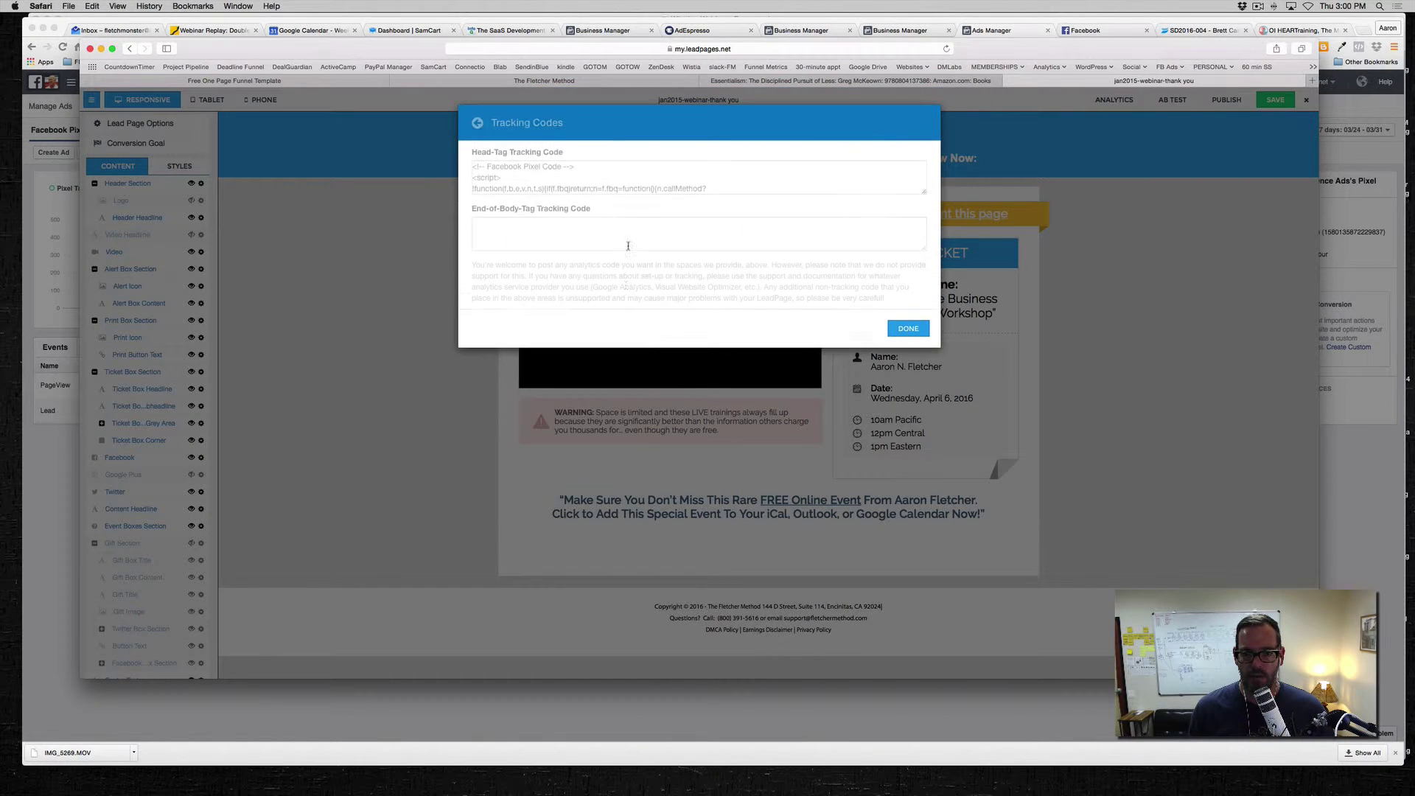
{"action": "left_click", "coordinate": [919, 190]}
{"action": "key", "text": "super+a"}
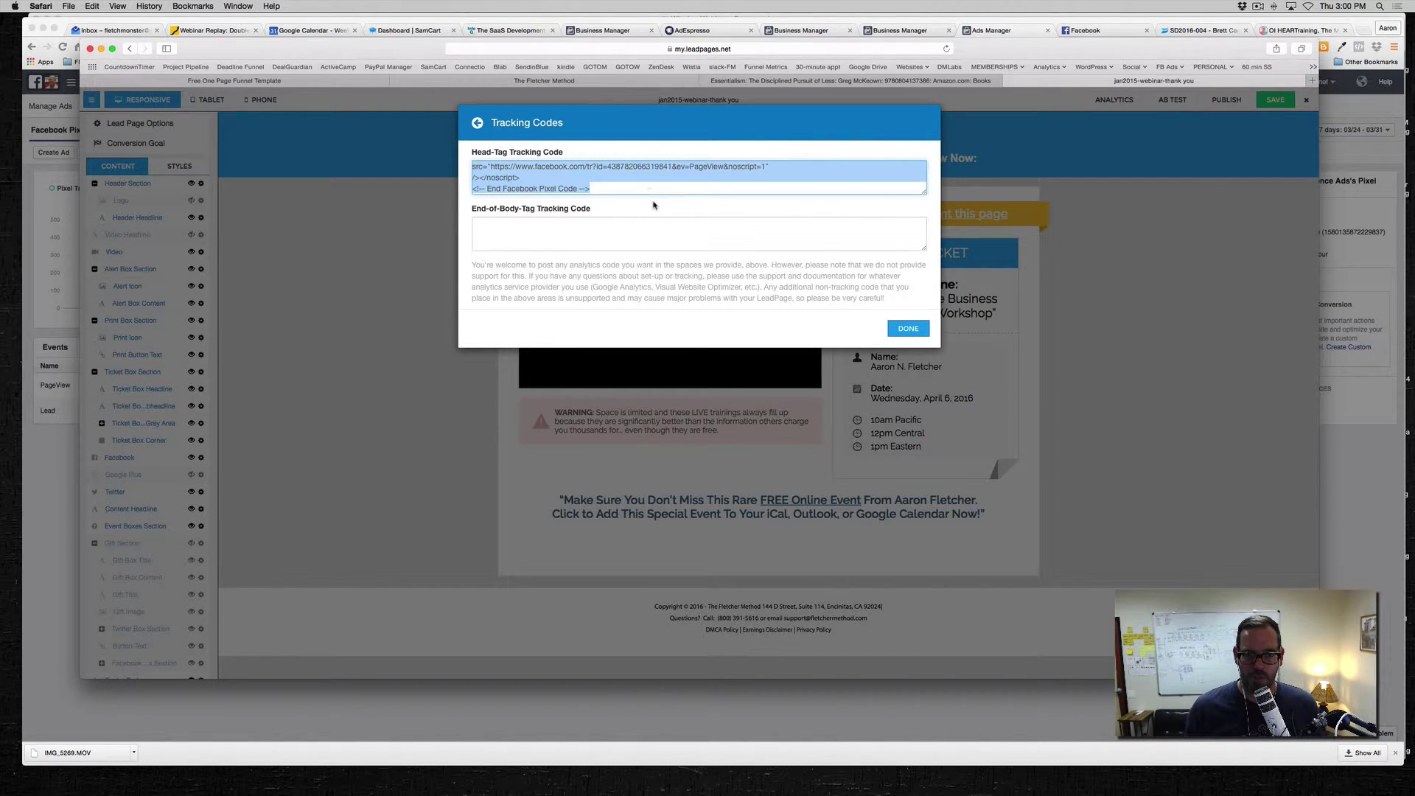
{"action": "left_click", "coordinate": [914, 333]}
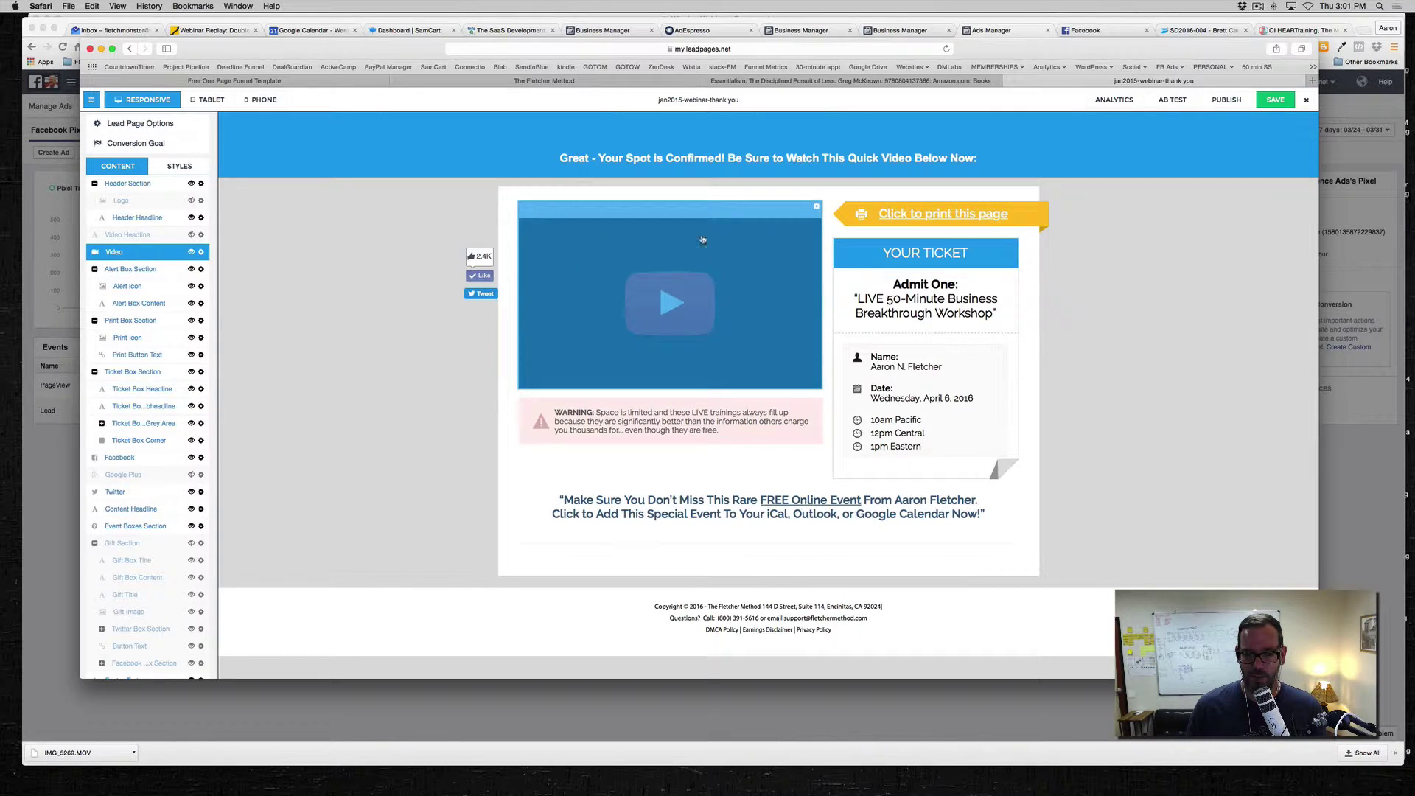
{"action": "mouse_move", "coordinate": [608, 793]}
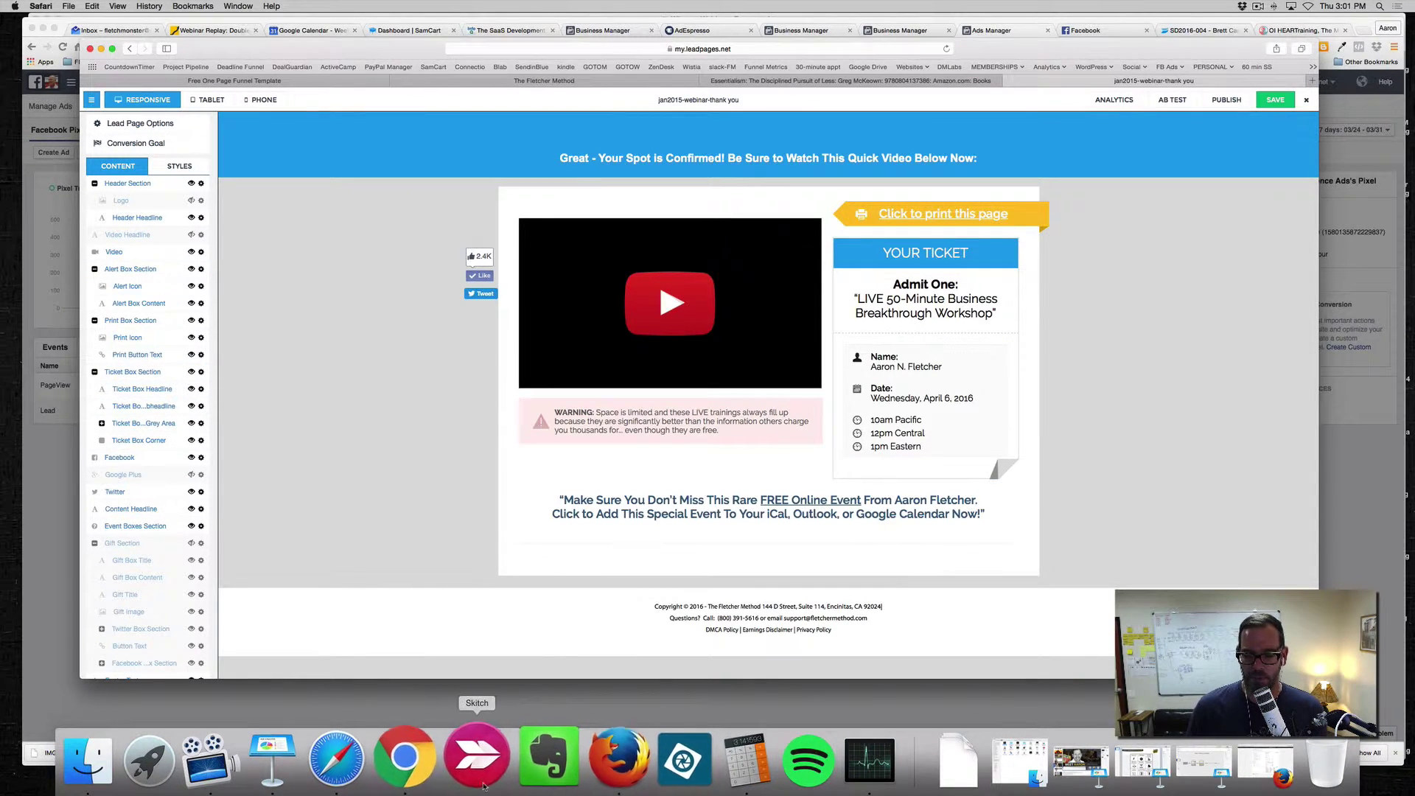
{"action": "left_click", "coordinate": [288, 753]}
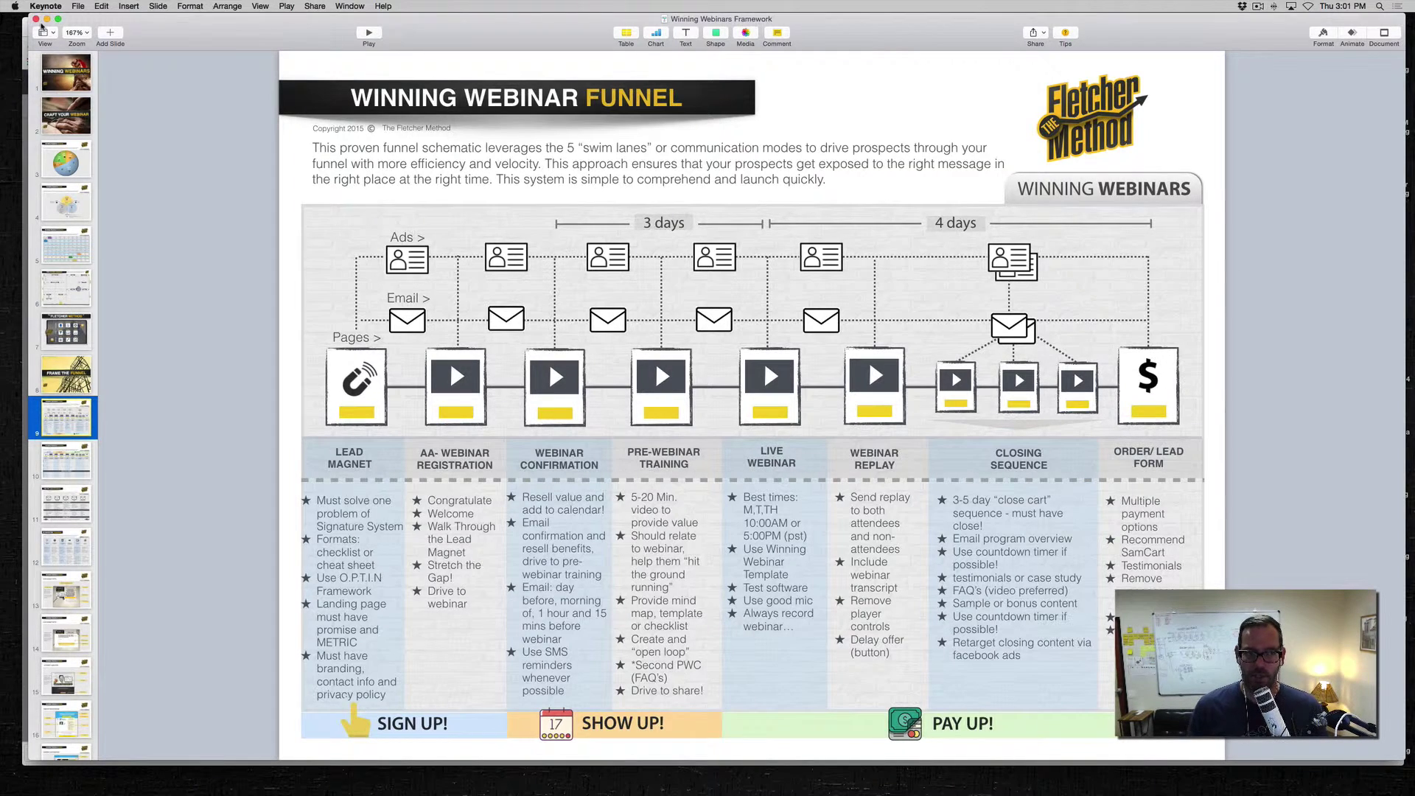
Minimize the Keynote Winning Webinar Funnel window to reveal the Leadpages thank-you page editor.
{"action": "left_click", "coordinate": [47, 18]}
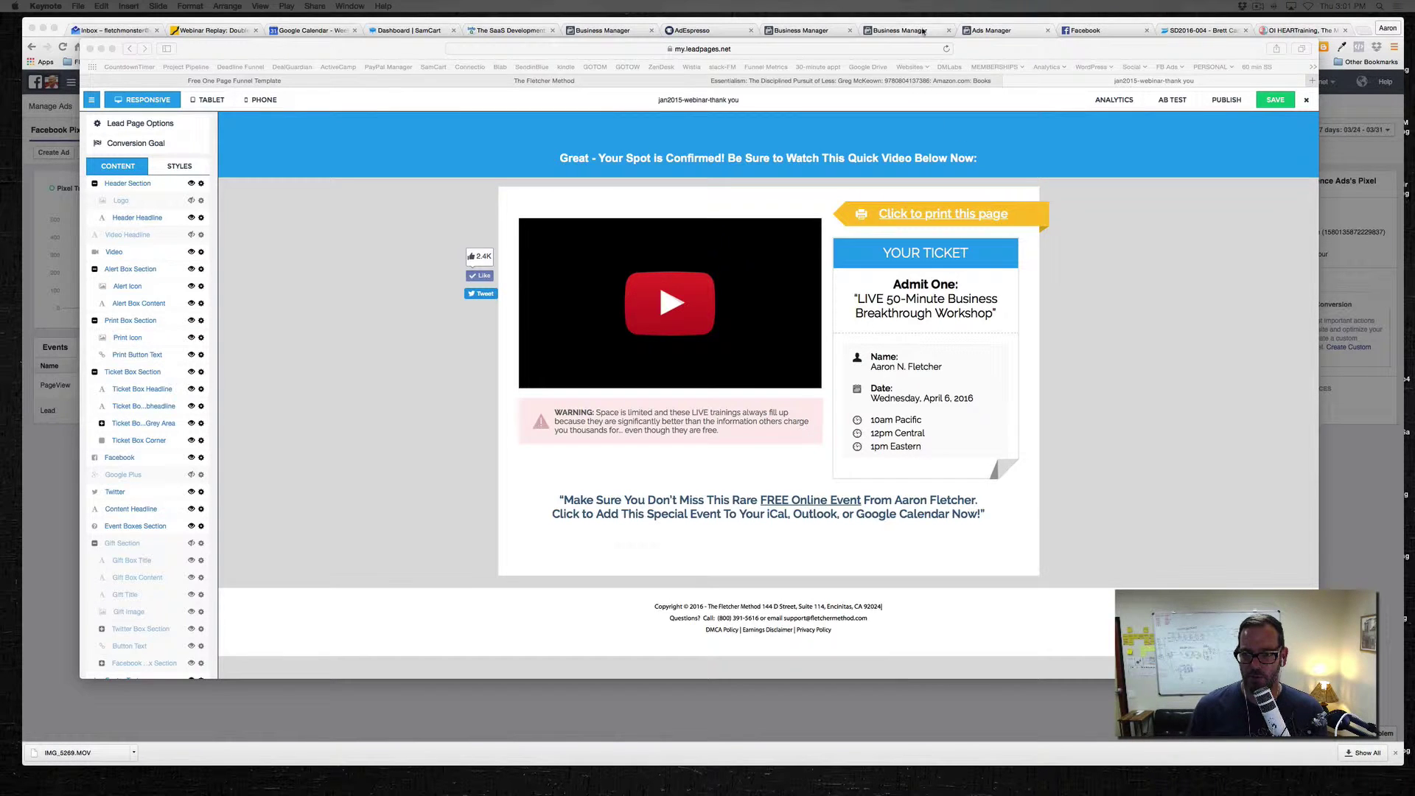
Switch back to Ads Manager and scroll through the pixel's standard event codes, including Lead and Purchase.
{"action": "left_click", "coordinate": [991, 31]}
{"action": "scroll", "coordinate": [728, 503], "scroll_direction": "down", "scroll_amount": 3}
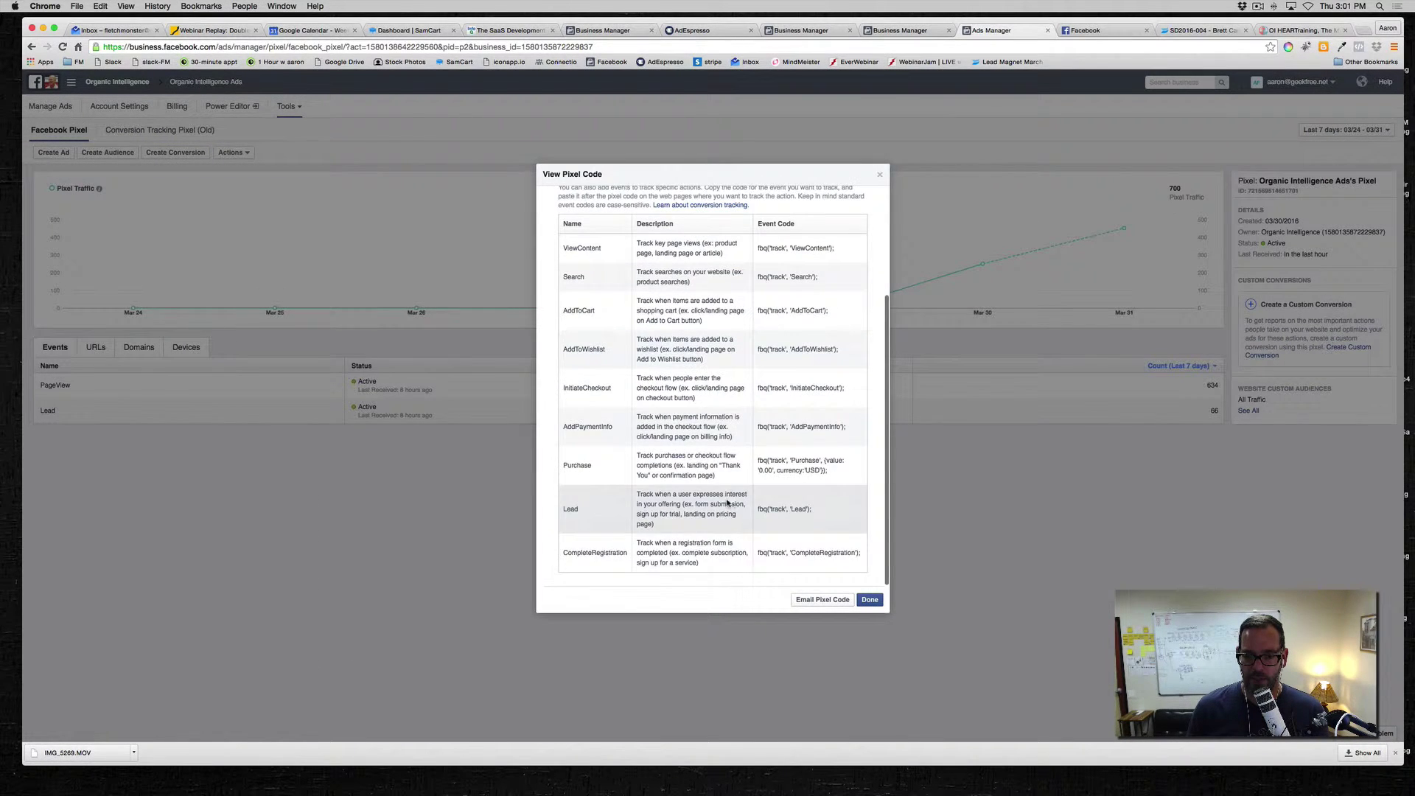
{"action": "scroll", "coordinate": [723, 549], "scroll_direction": "up", "scroll_amount": 2}
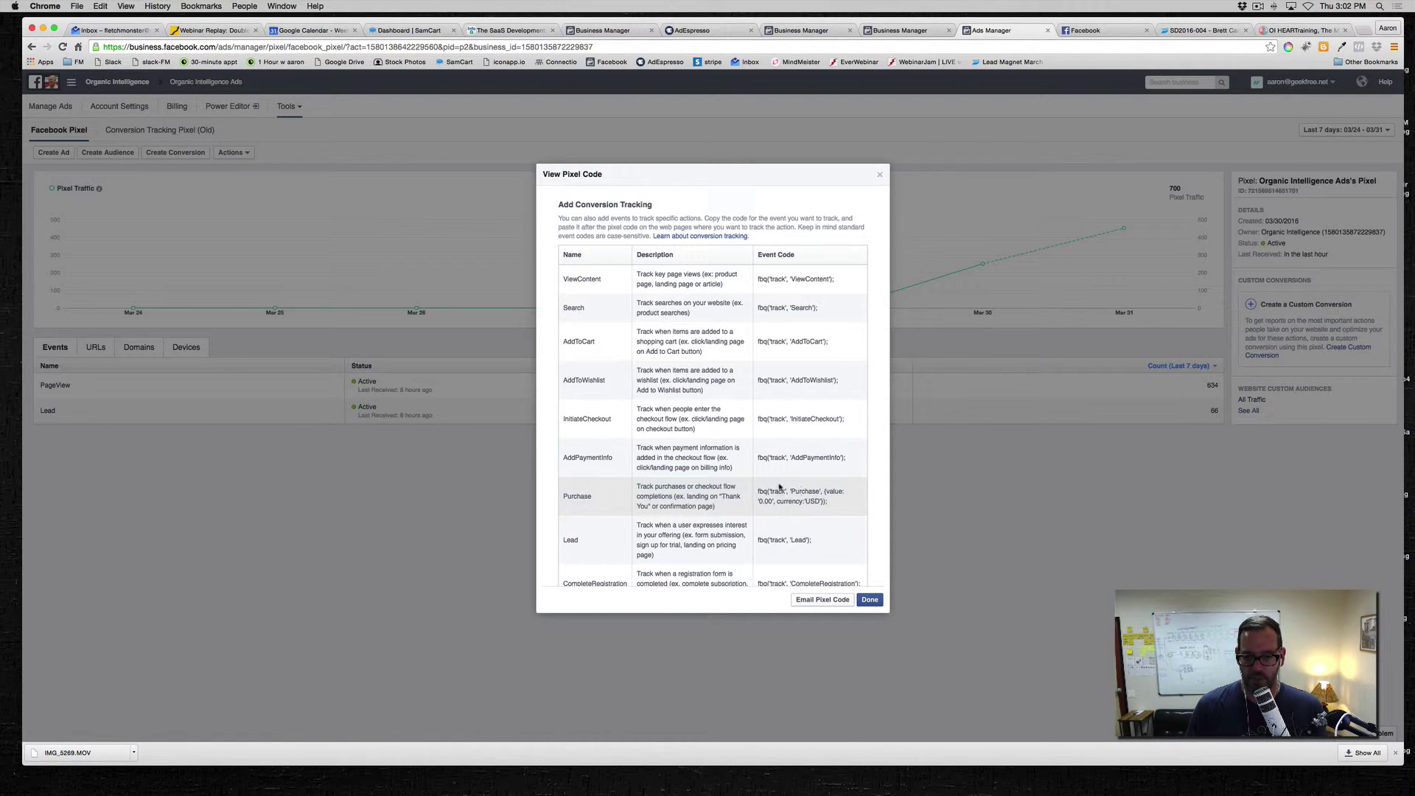
Close the pixel code window, review the pixel's traffic and events, and open a new Chrome tab.
{"action": "left_click", "coordinate": [869, 599]}
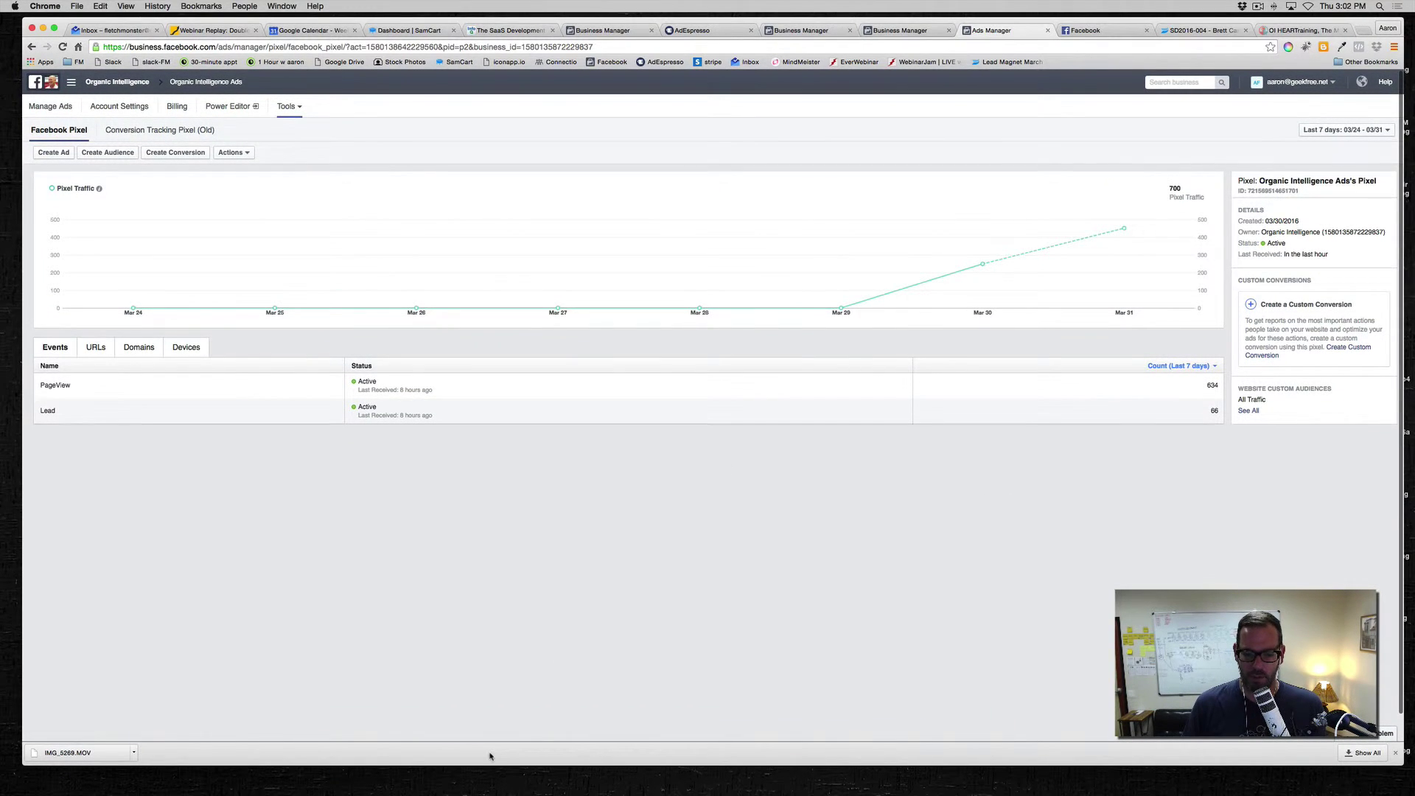
{"action": "mouse_move", "coordinate": [479, 792]}
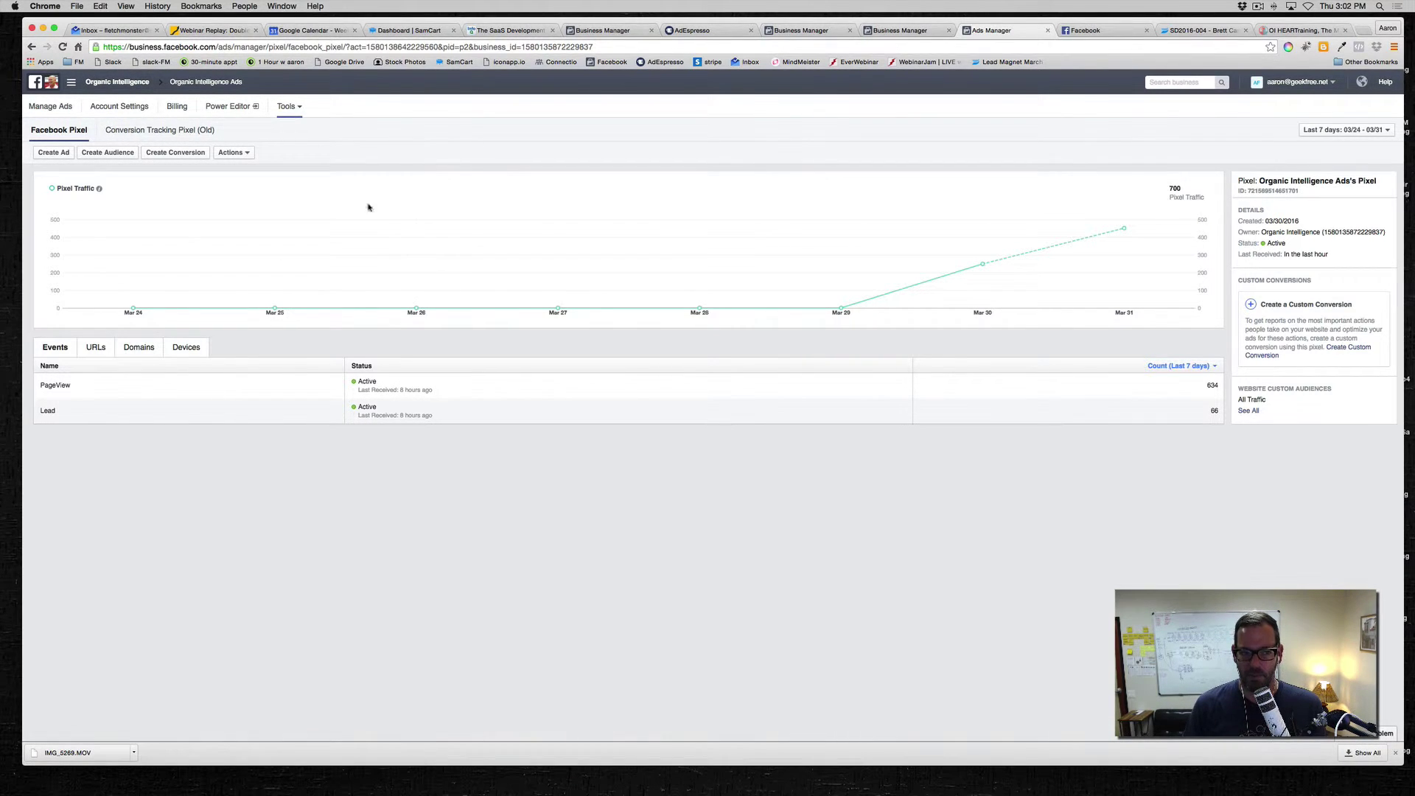
{"action": "scroll", "coordinate": [625, 574], "scroll_direction": "down", "scroll_amount": 1}
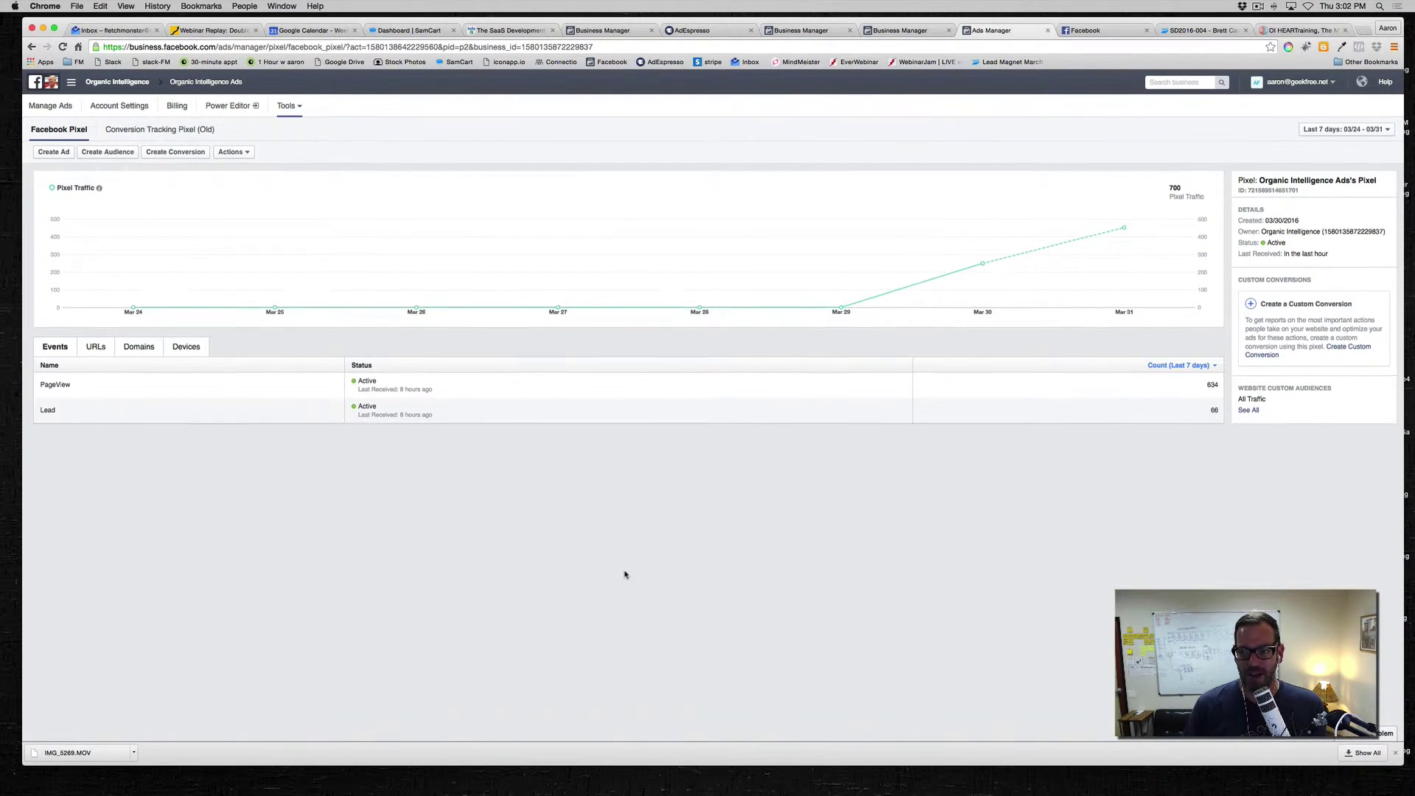
{"action": "scroll", "coordinate": [625, 574], "scroll_direction": "down", "scroll_amount": 1}
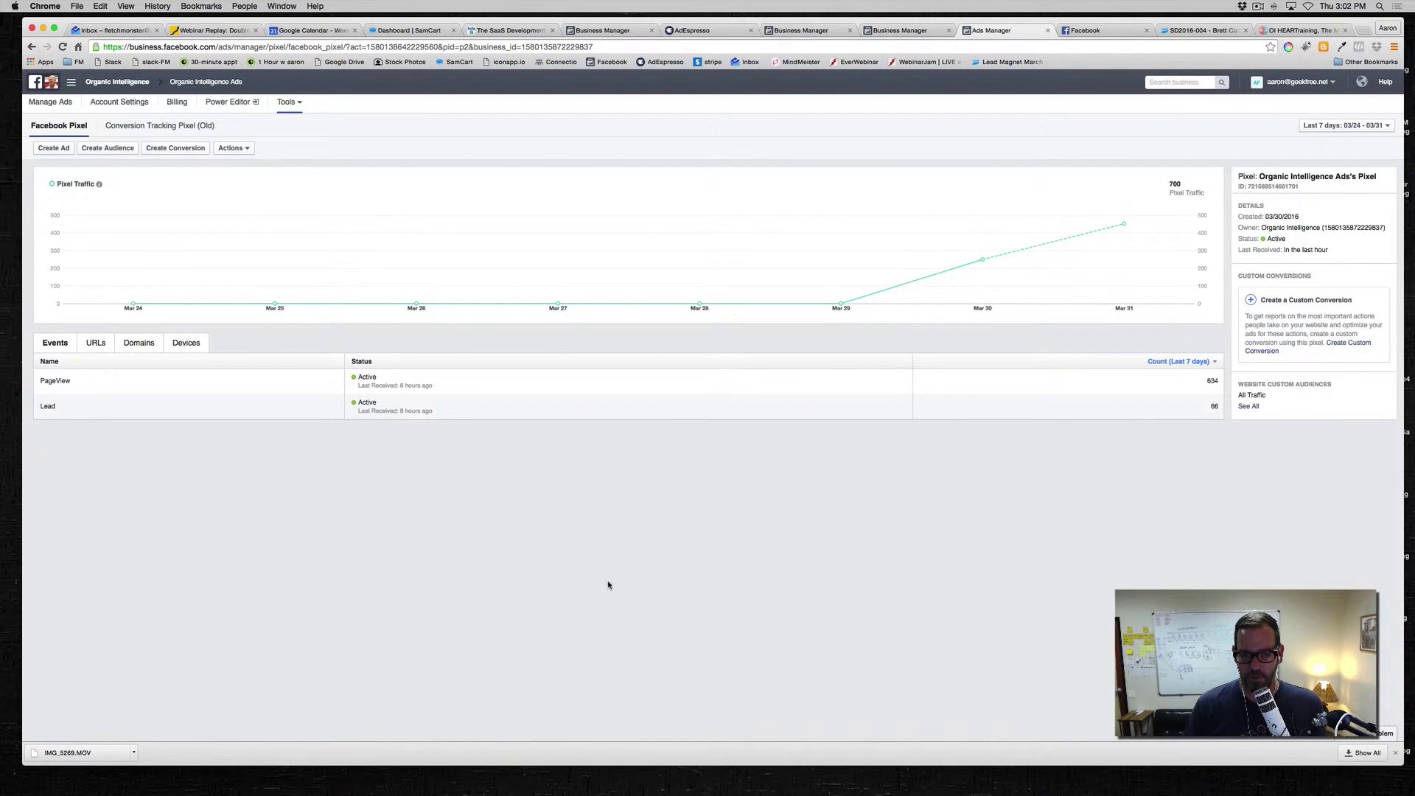
{"action": "scroll", "coordinate": [610, 583], "scroll_direction": "down", "scroll_amount": 1}
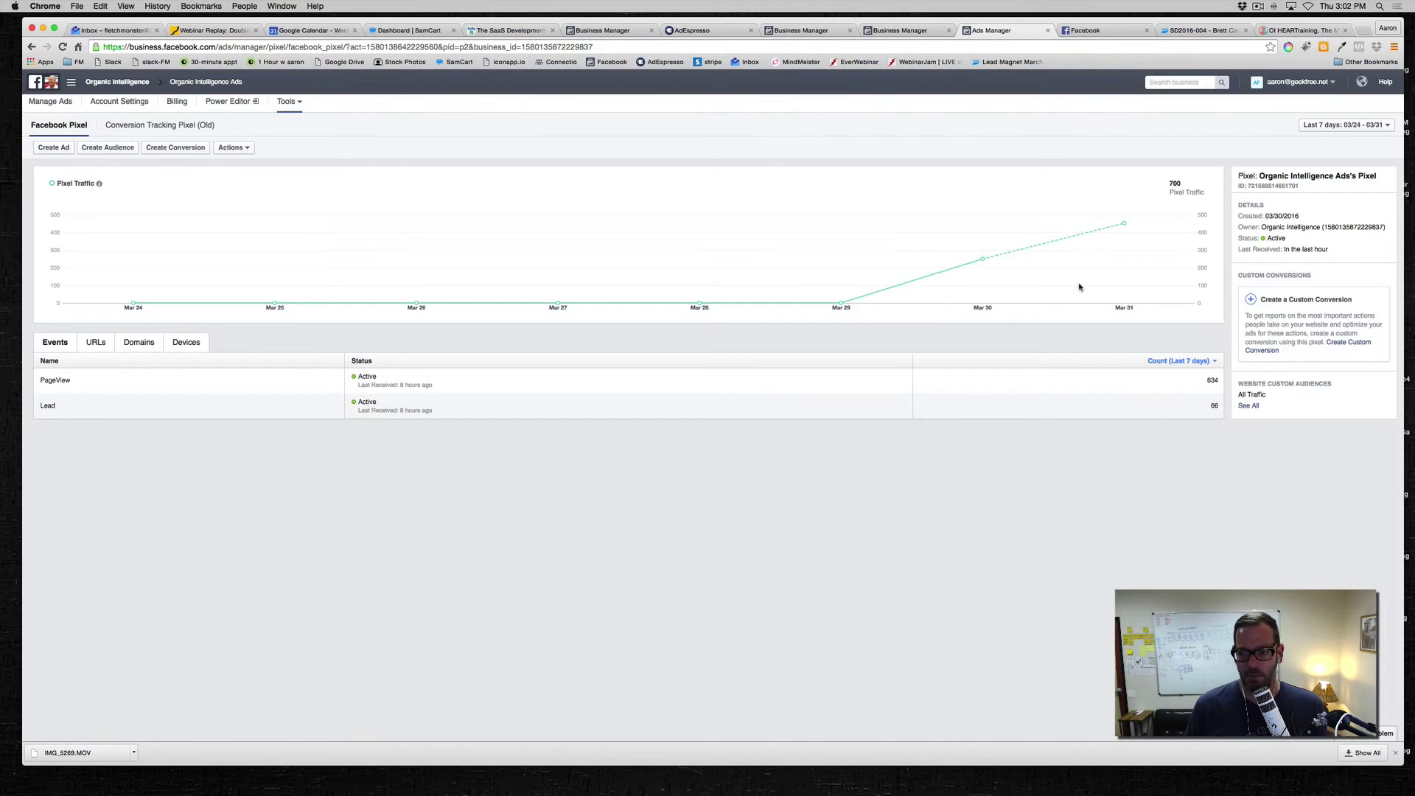
{"action": "mouse_move", "coordinate": [679, 770]}
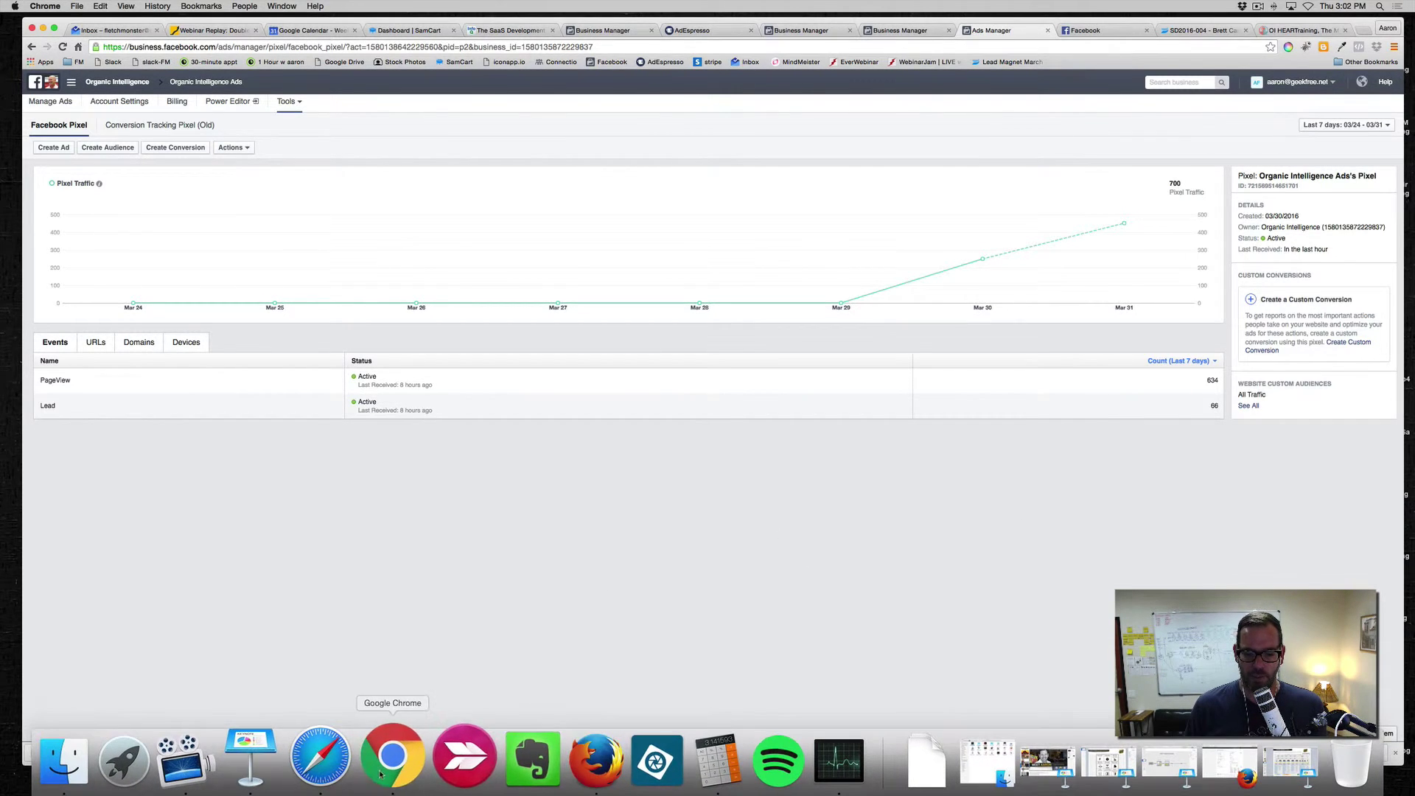
{"action": "left_click", "coordinate": [1363, 31]}
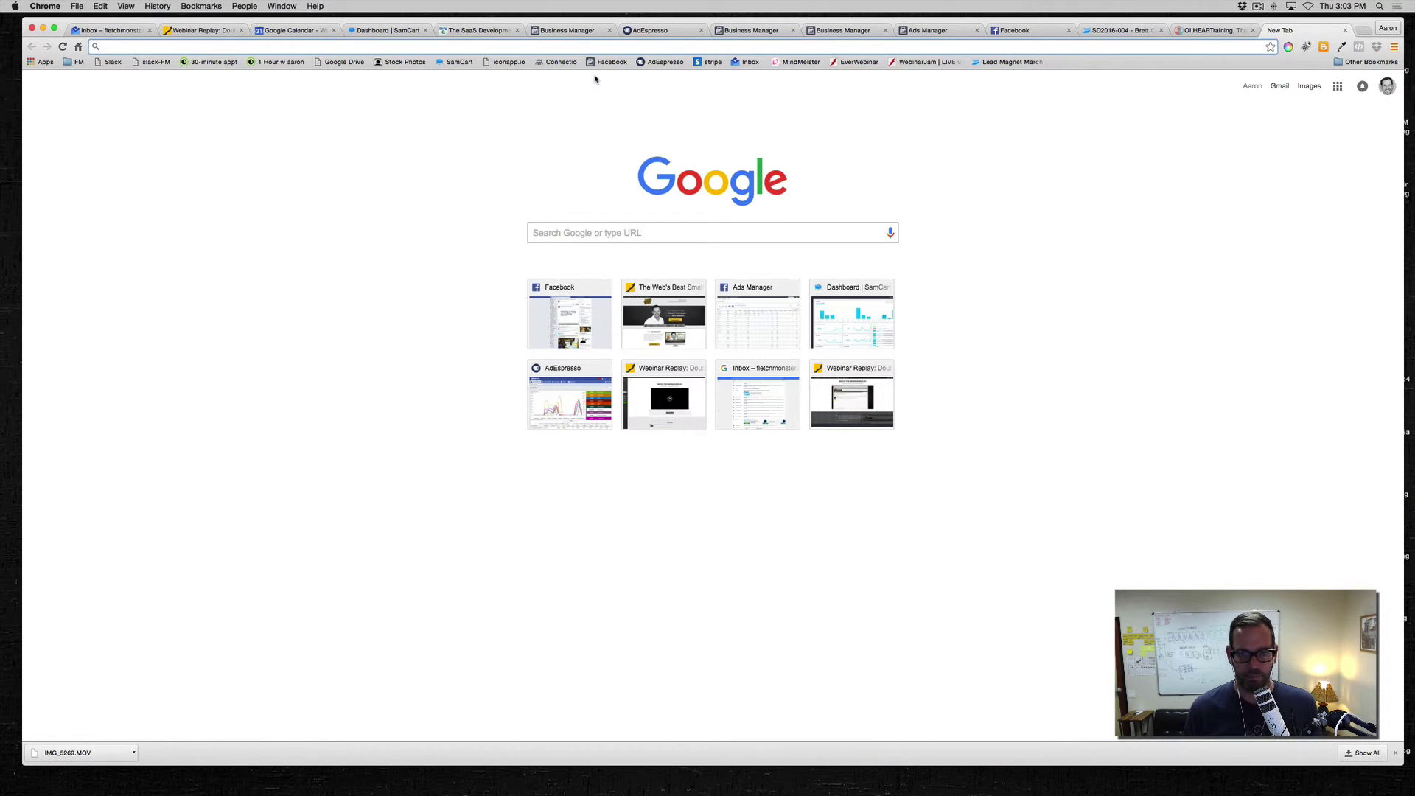
Load fletchermethod.com, then go to fletchermethod.com/wp-admin to reach the WordPress dashboard.
{"action": "type", "text": "fletchermethod.com"}
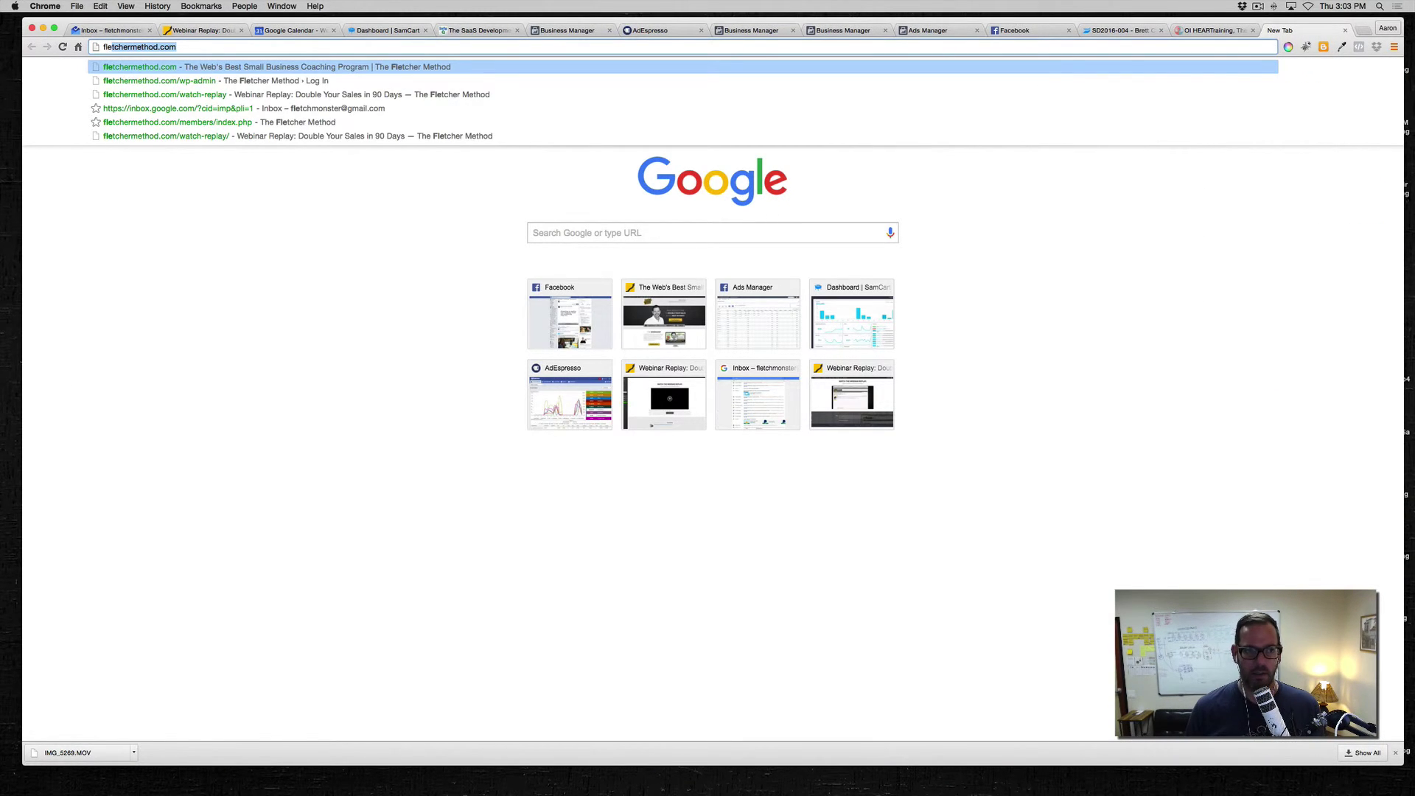
{"action": "key", "text": "Return"}
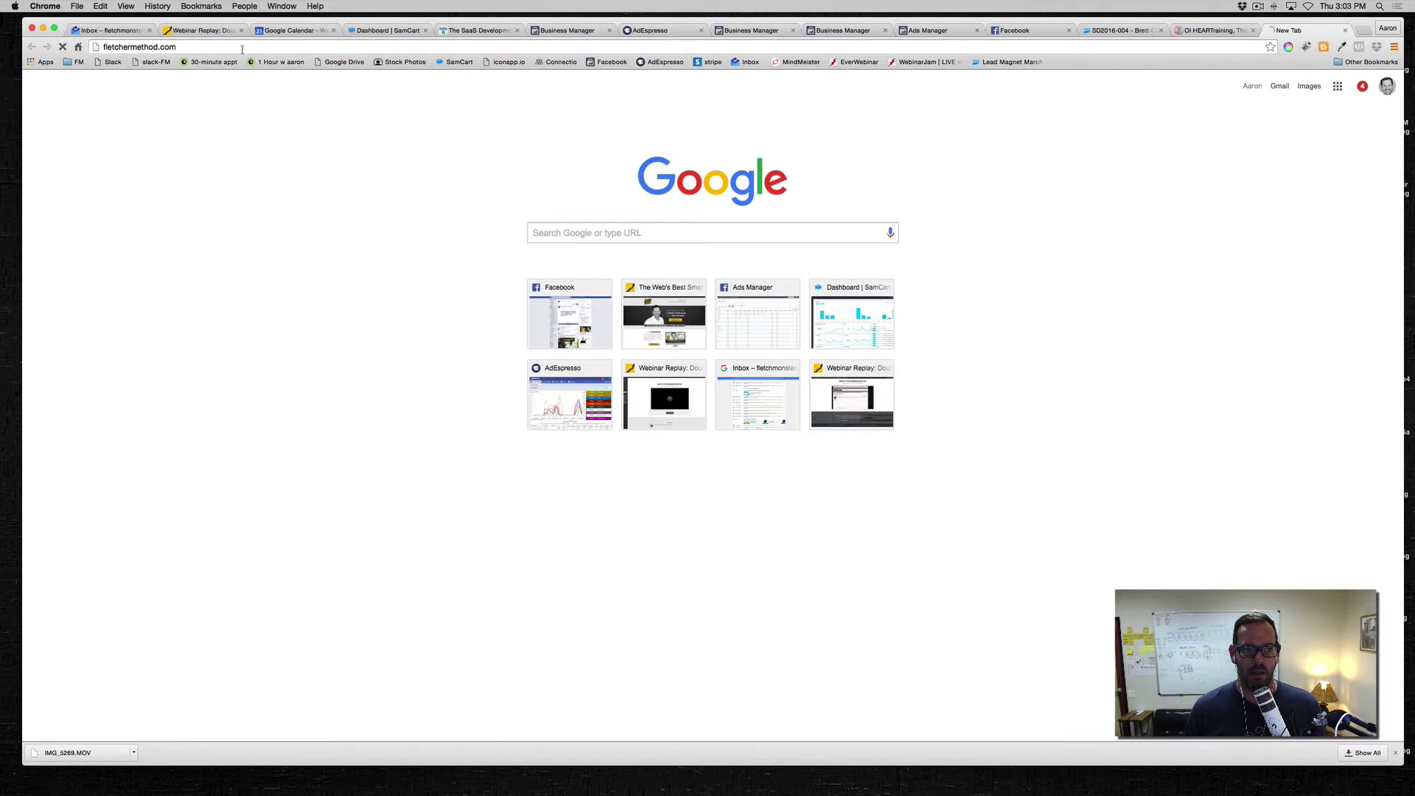
{"action": "left_click", "coordinate": [242, 49]}
{"action": "key", "text": "Right"}
{"action": "type", "text": "/"}
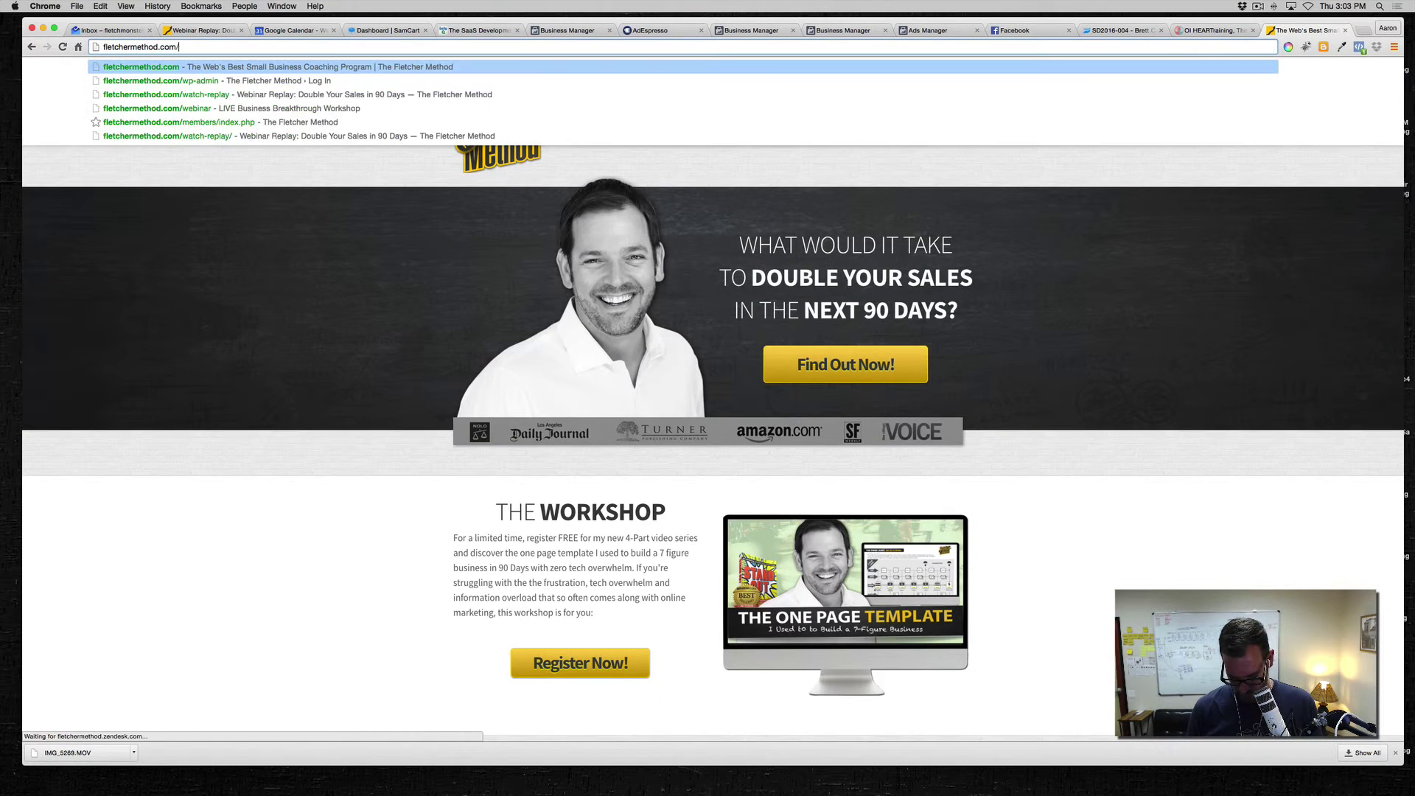
{"action": "type", "text": "wp-admin"}
{"action": "key", "text": "Return"}
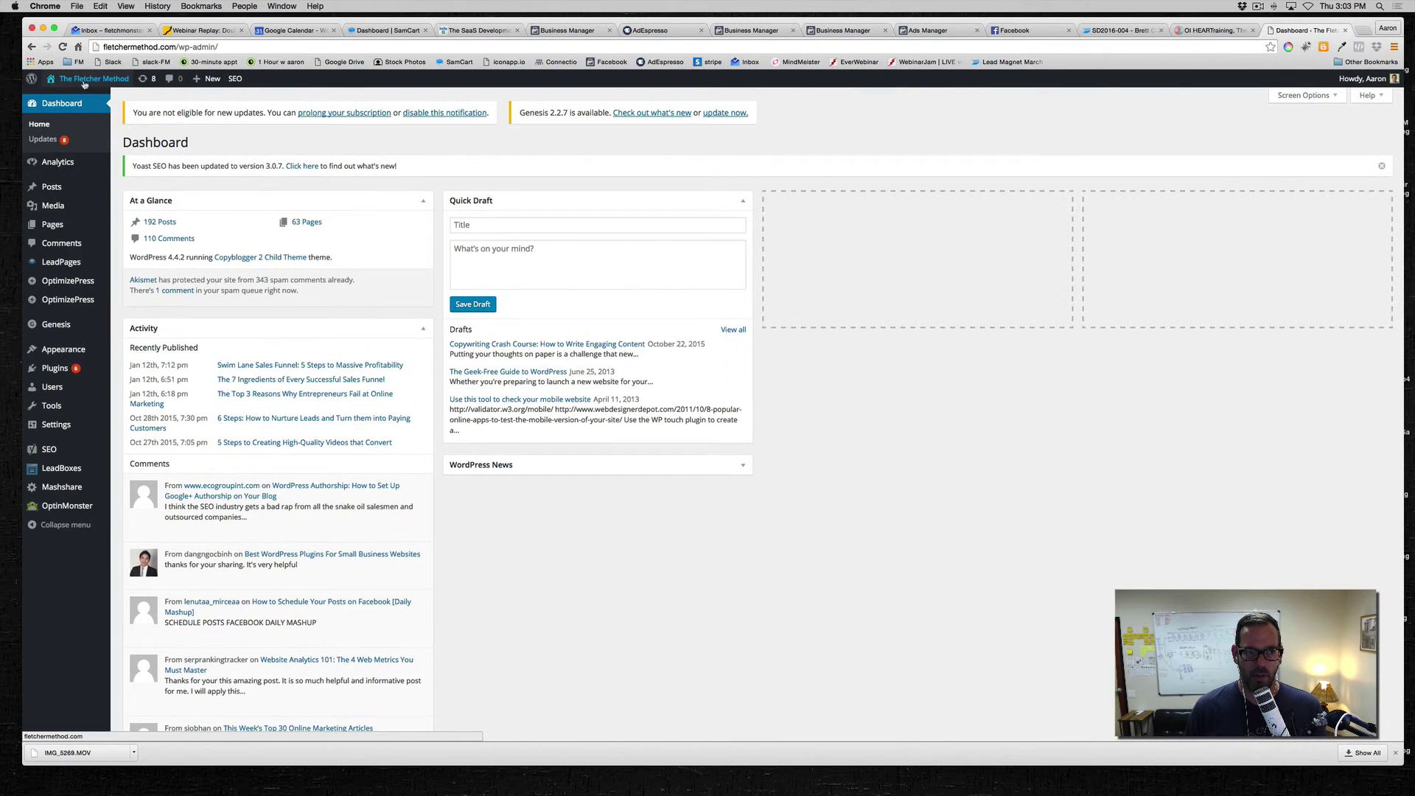
{"action": "mouse_move", "coordinate": [83, 84]}
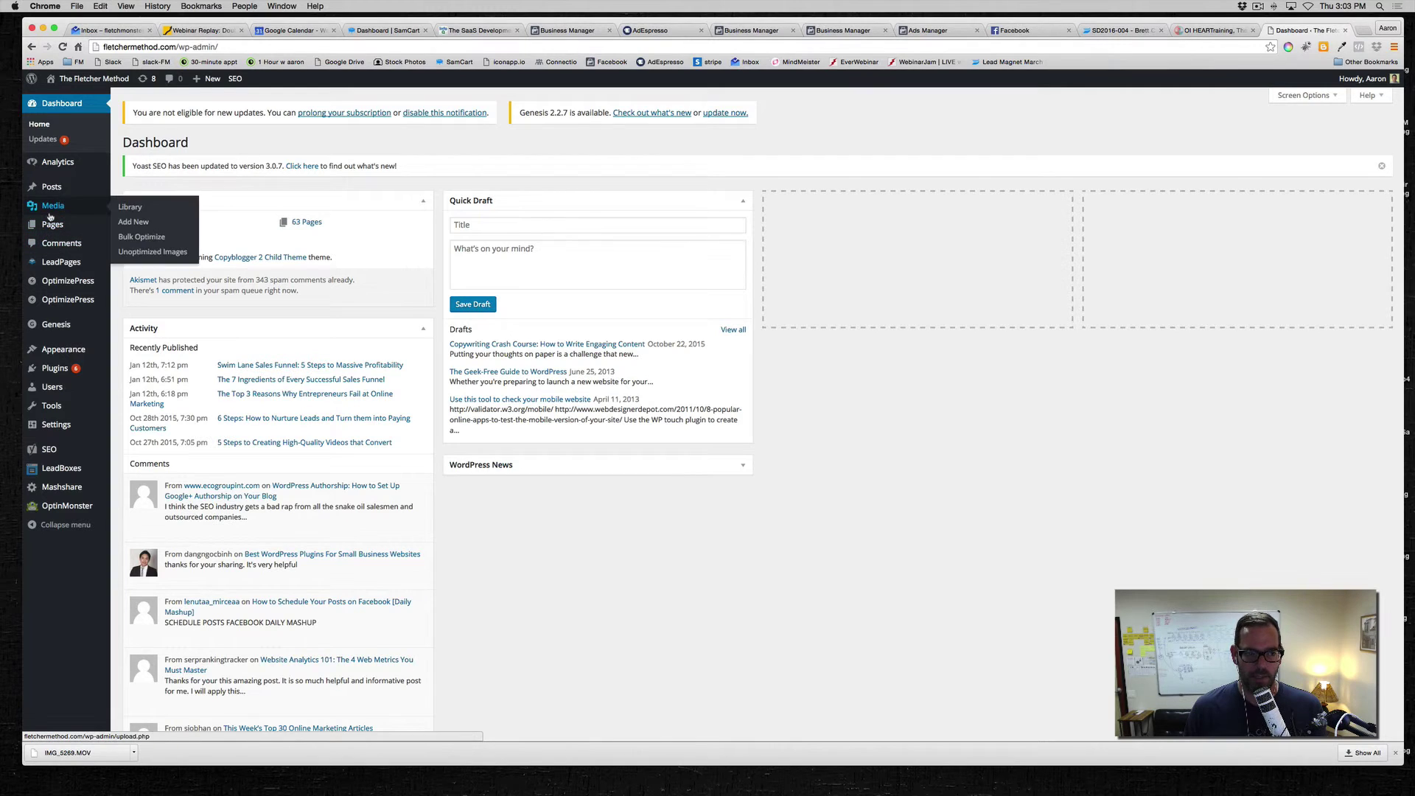
Go to Settings > Header and Footer from the WordPress admin sidebar.
{"action": "mouse_move", "coordinate": [57, 375]}
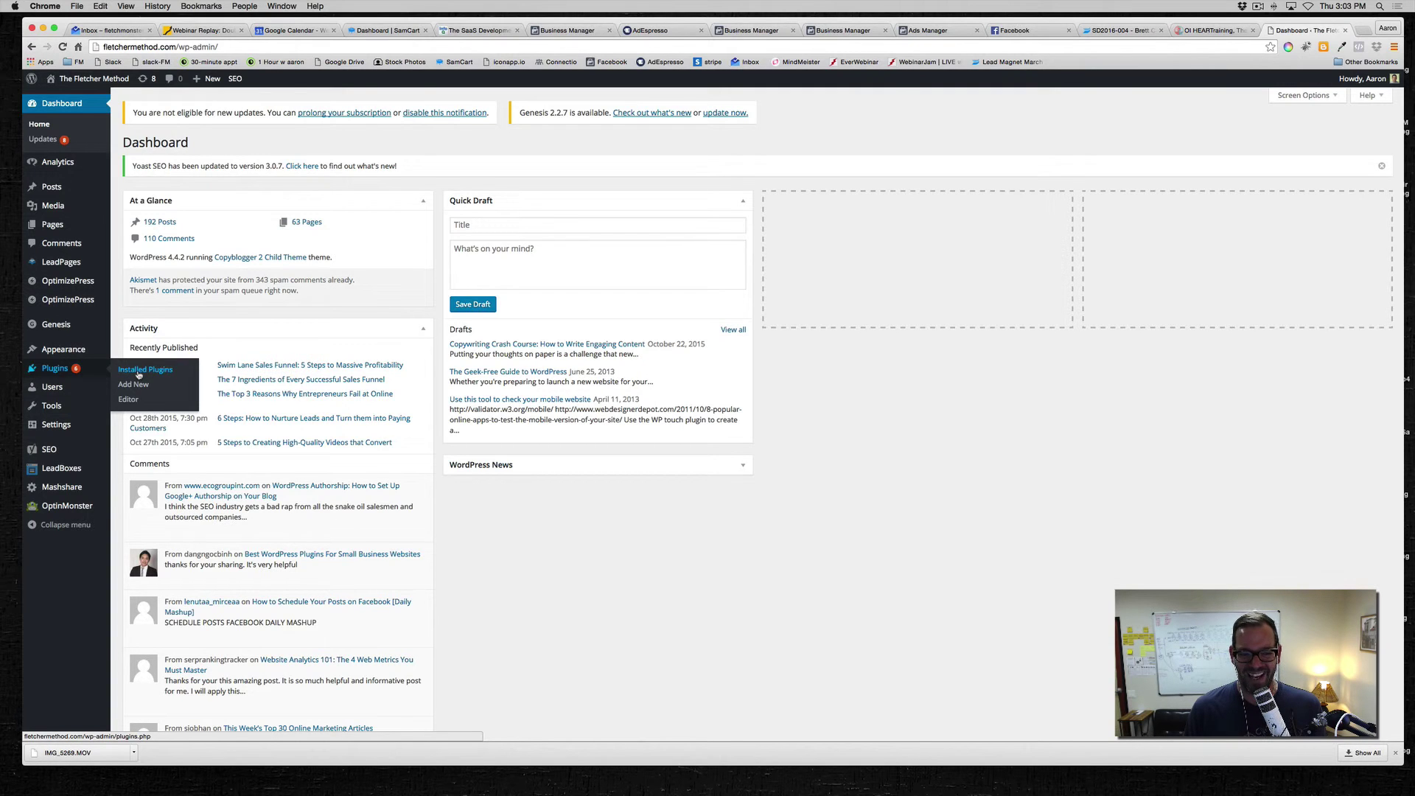
{"action": "mouse_move", "coordinate": [50, 408]}
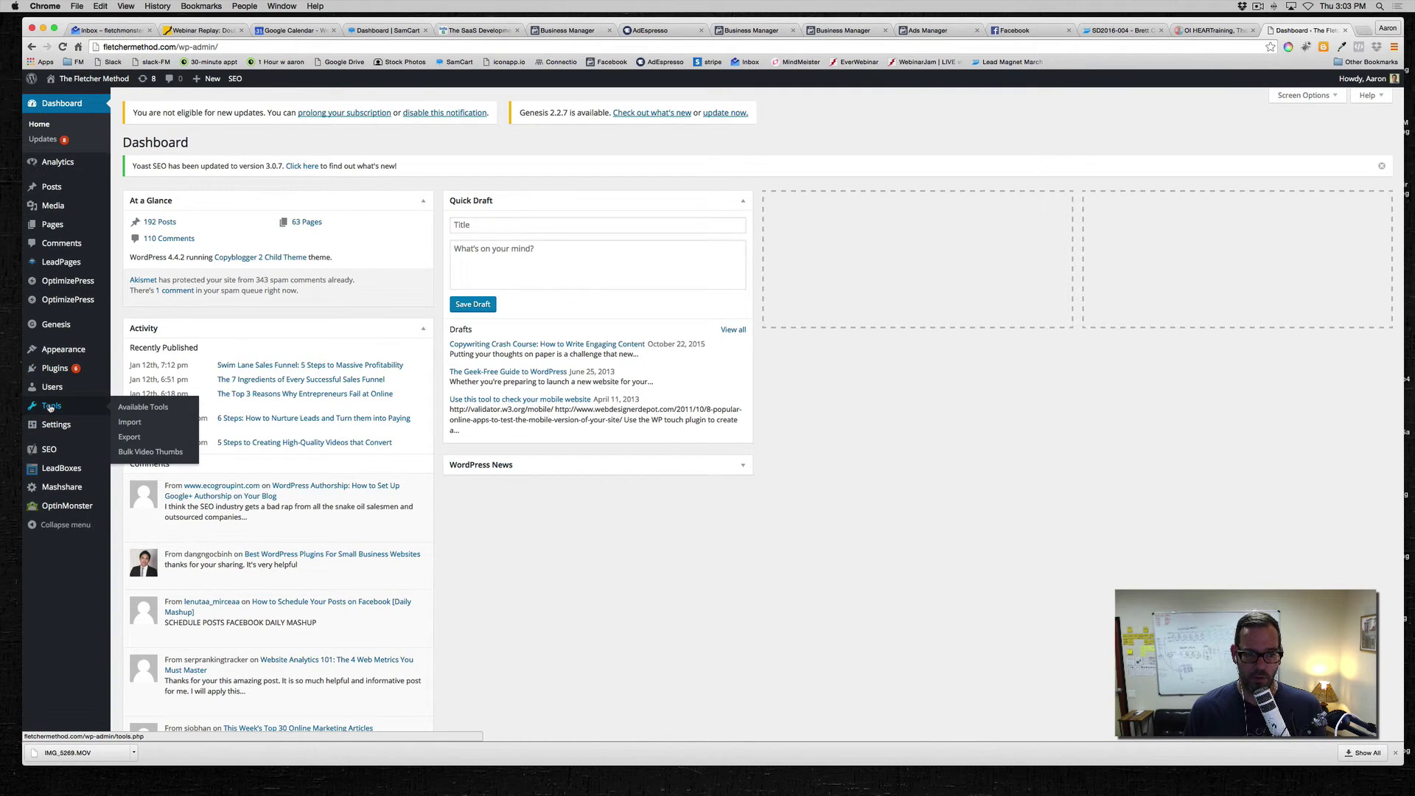
{"action": "left_click", "coordinate": [159, 532]}
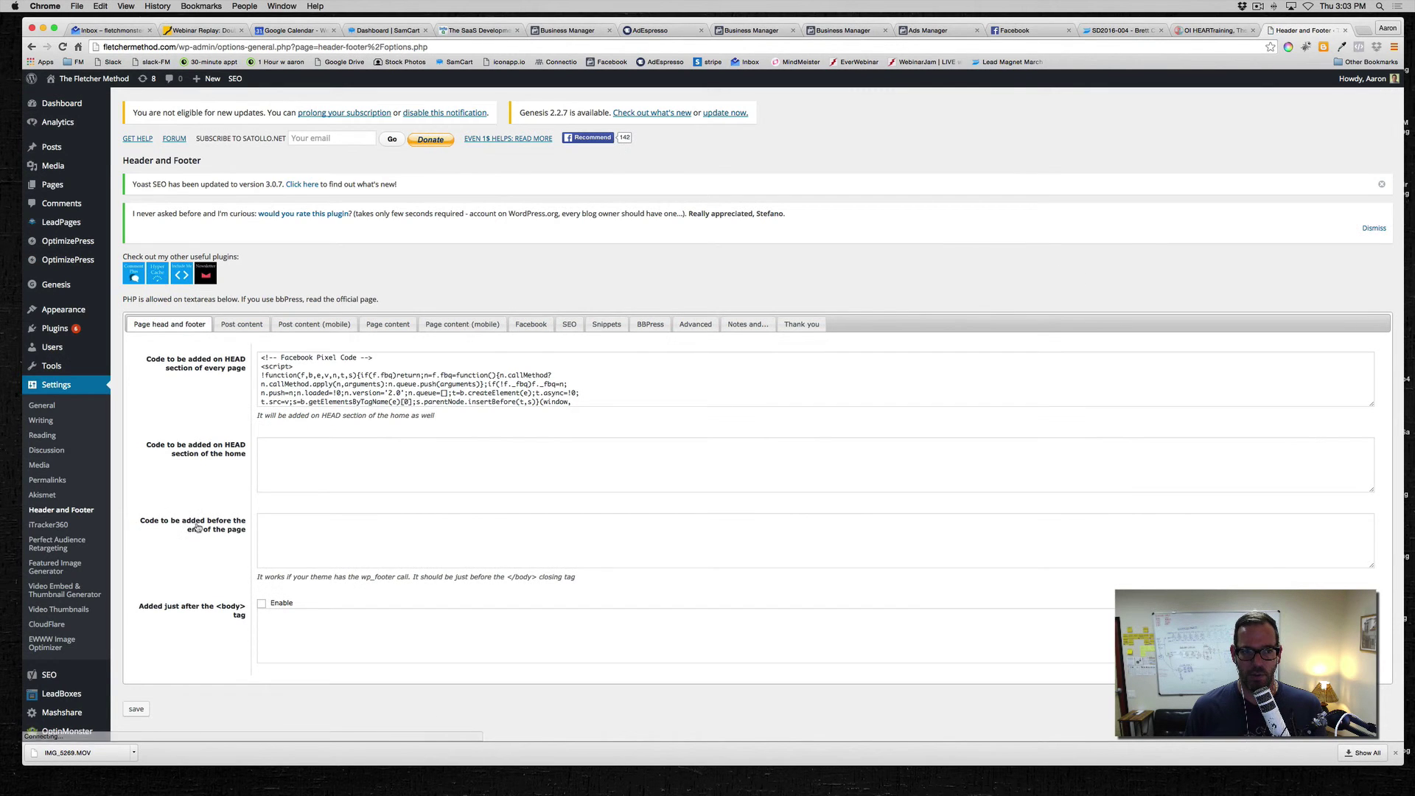
Expand the HEAD section code box to view the Facebook Pixel and Zendesk Widget scripts.
{"action": "left_click_drag", "start_coordinate": [261, 359], "coordinate": [563, 531]}
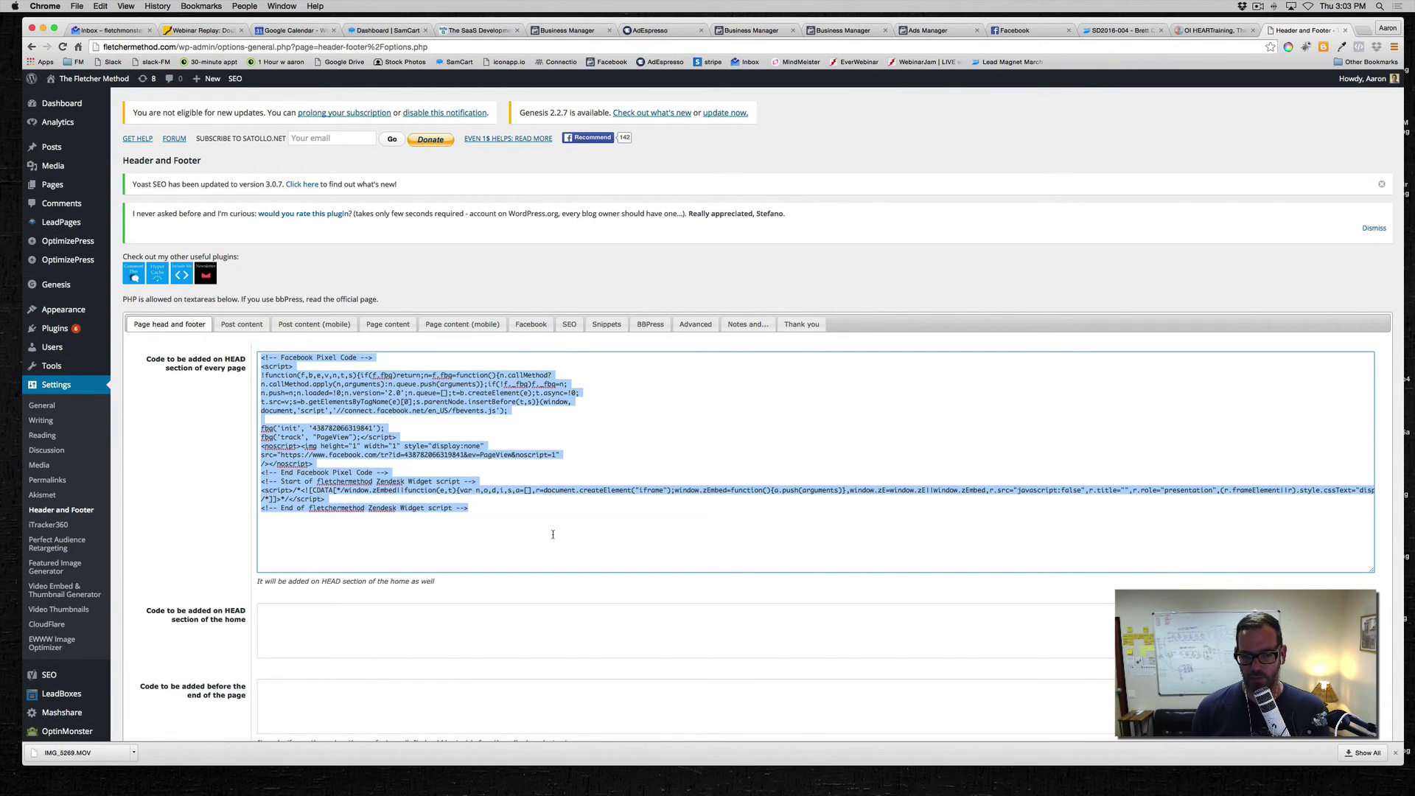
{"action": "left_click", "coordinate": [539, 514]}
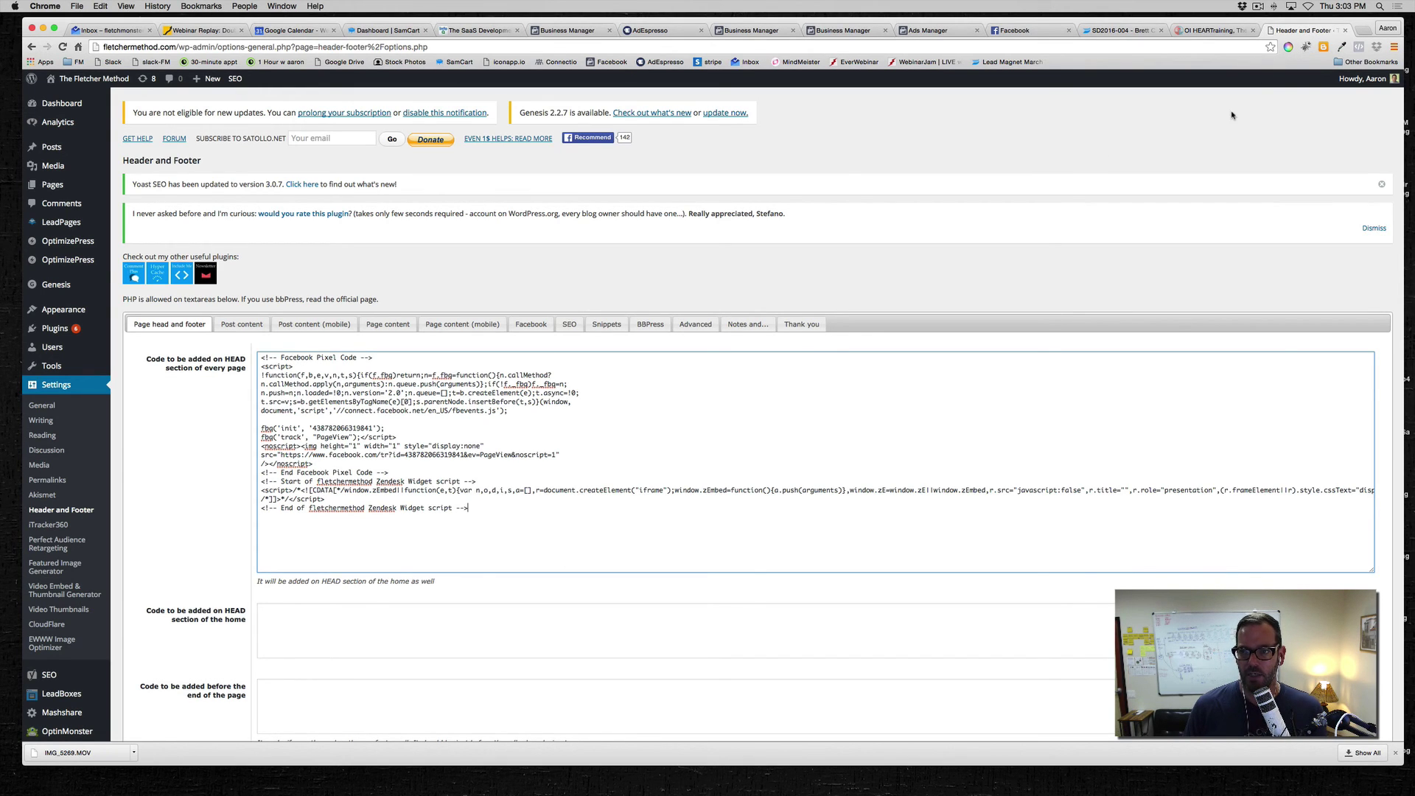
{"action": "left_click", "coordinate": [1258, 7]}
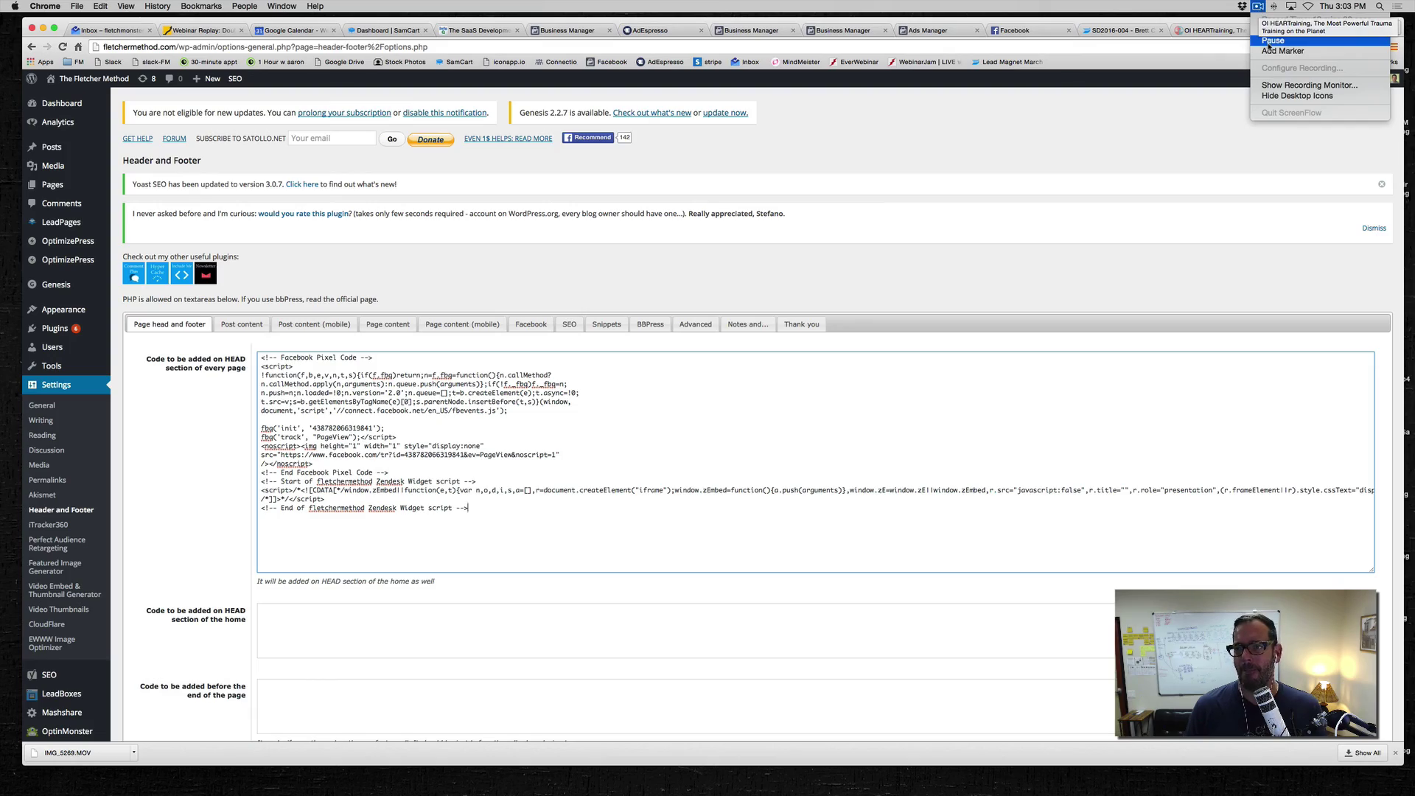